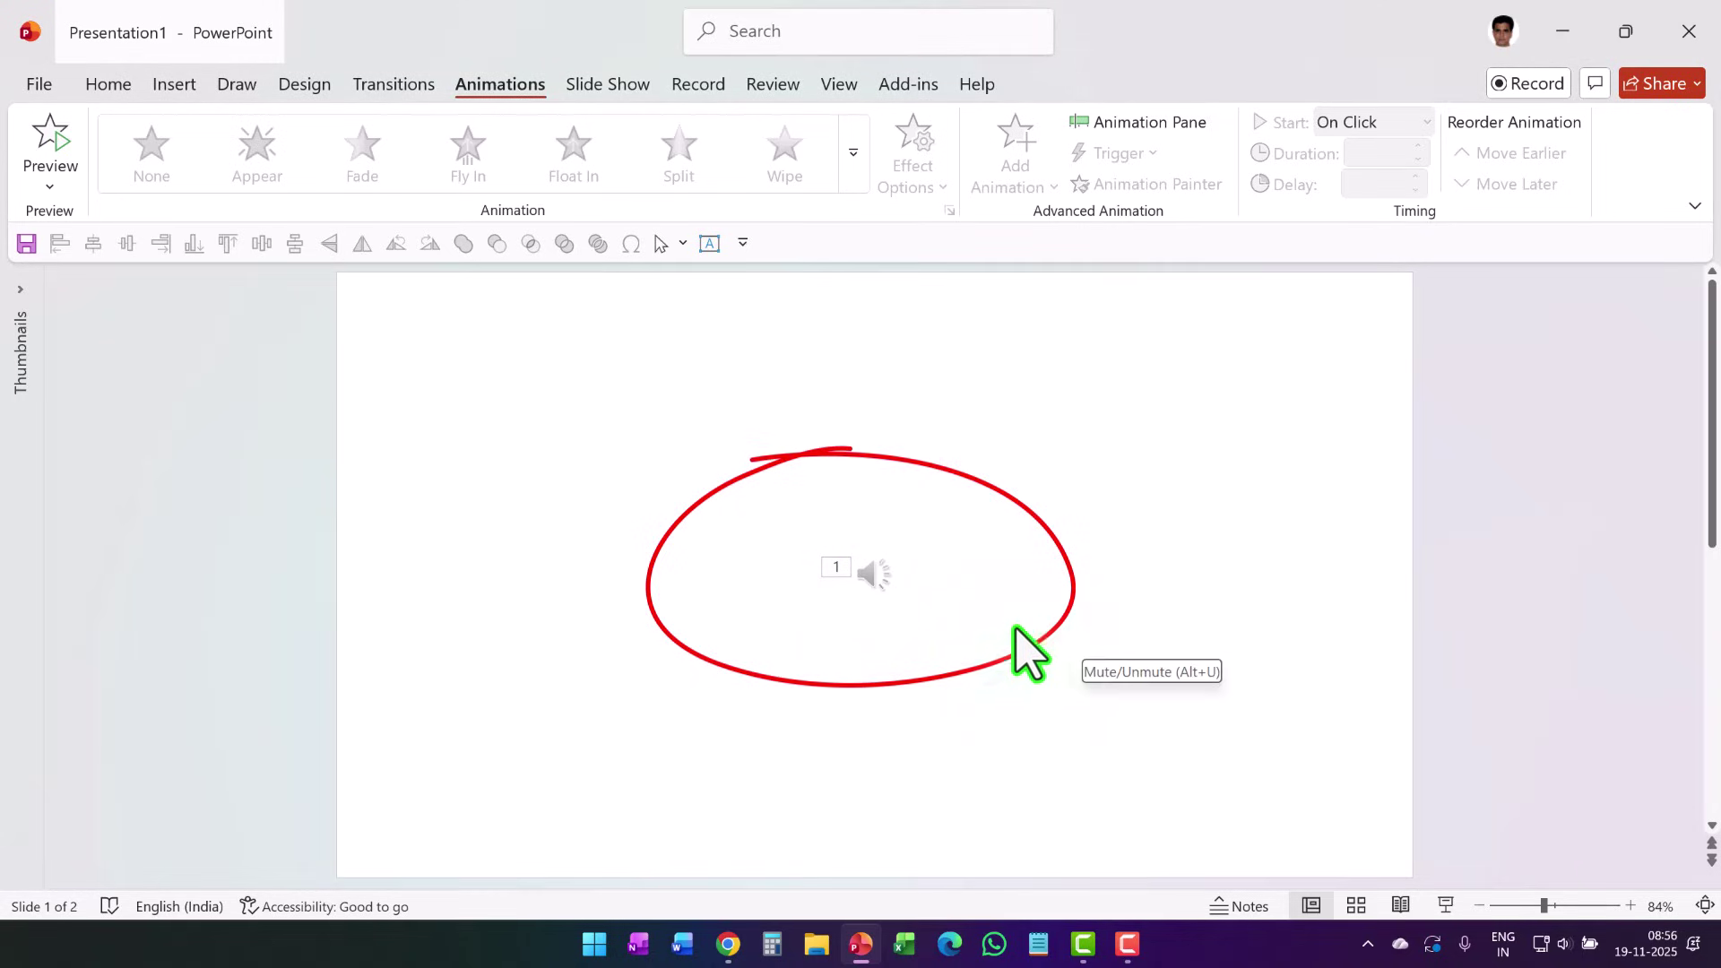
Play the existing narration audio to hear it, then stop it.
{"action": "mouse_move", "coordinate": [874, 574]}
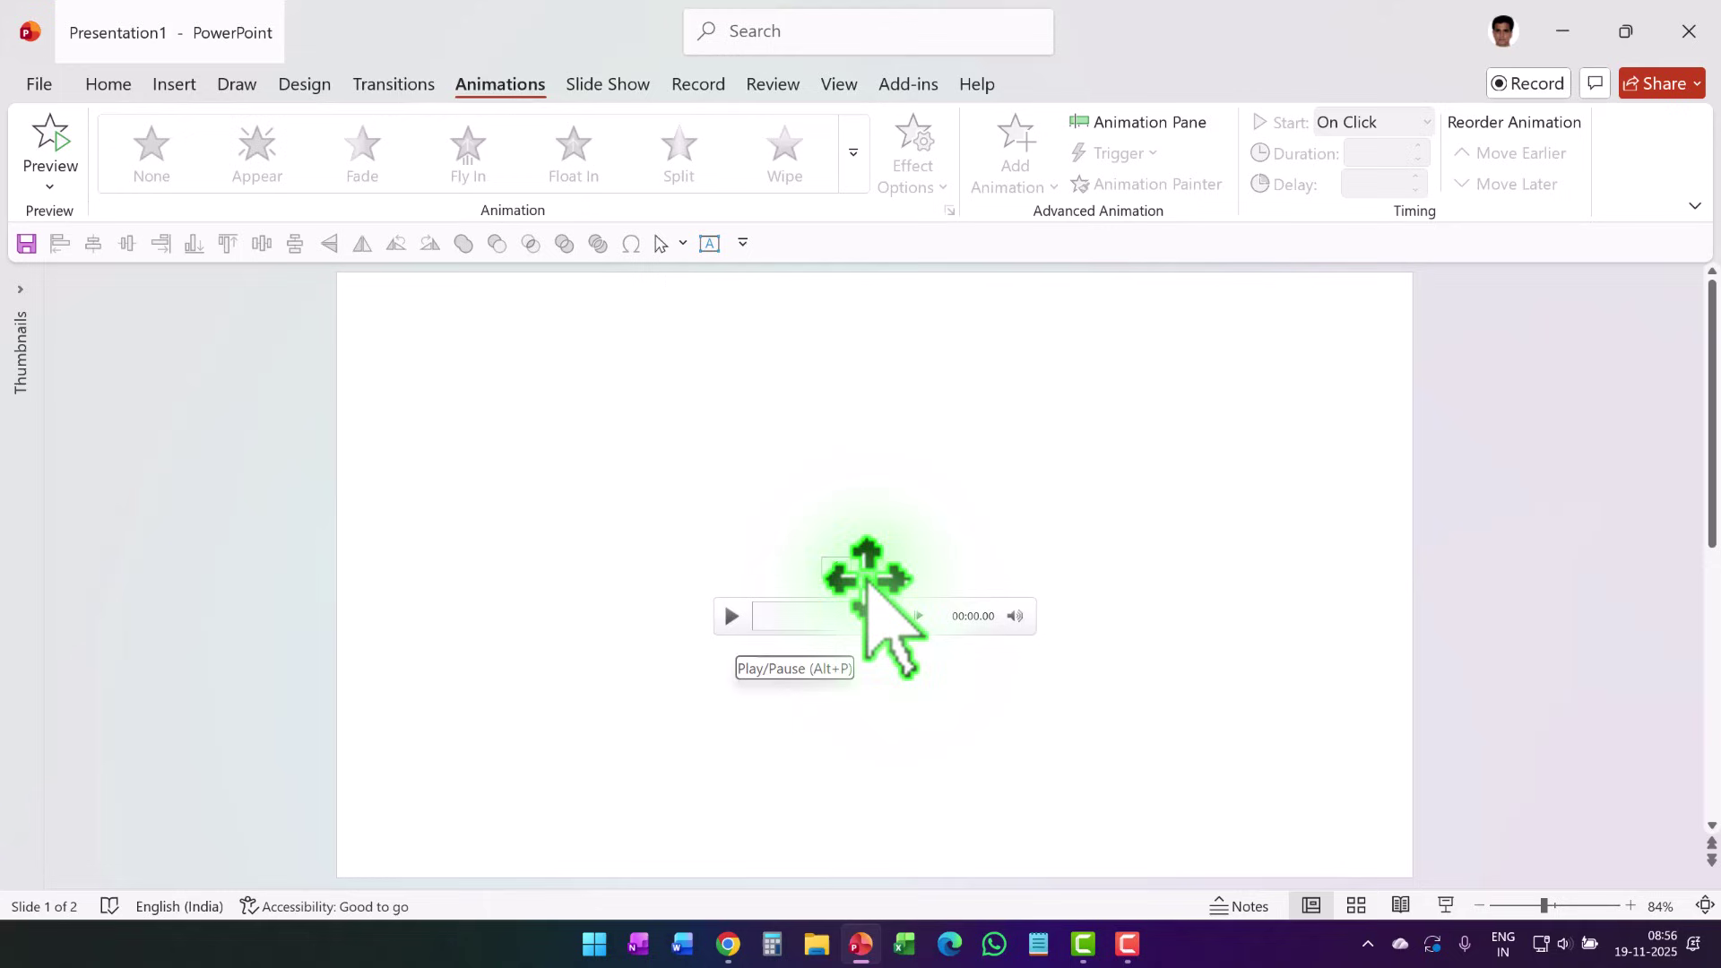
{"action": "left_click", "coordinate": [731, 615]}
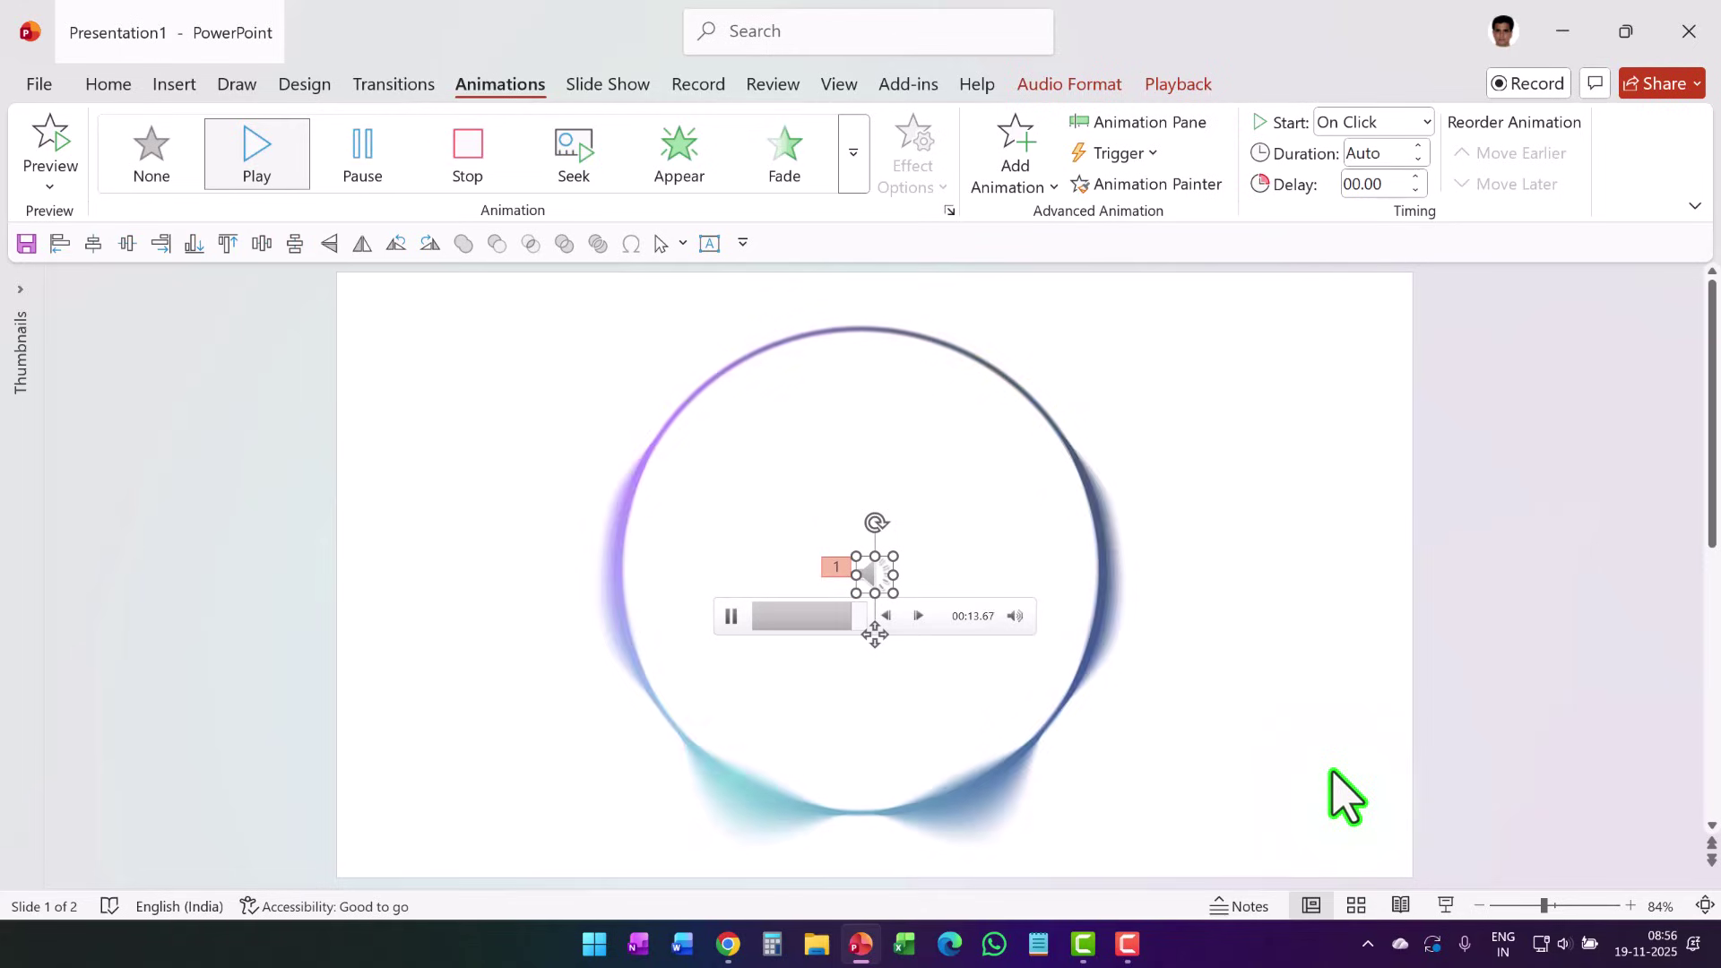
{"action": "left_click", "coordinate": [1287, 789]}
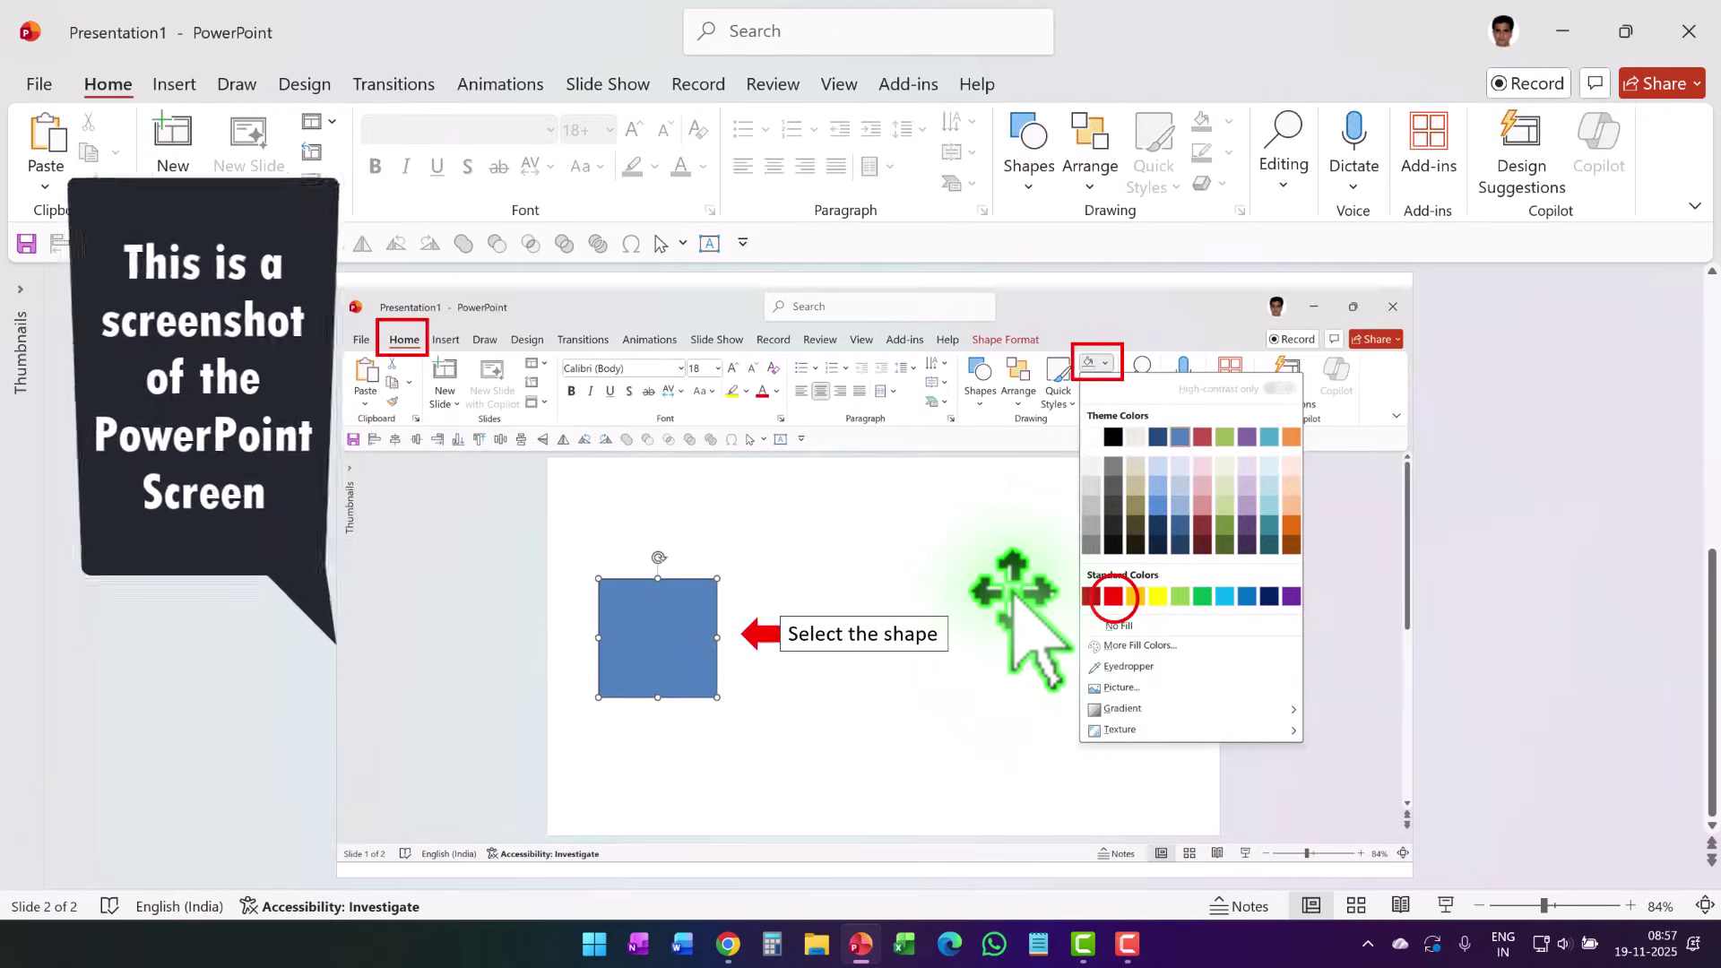
Insert the 'Fill a Shape with Color' audio from the PC and park its icon off the slide's left edge.
{"action": "left_click", "coordinate": [174, 83]}
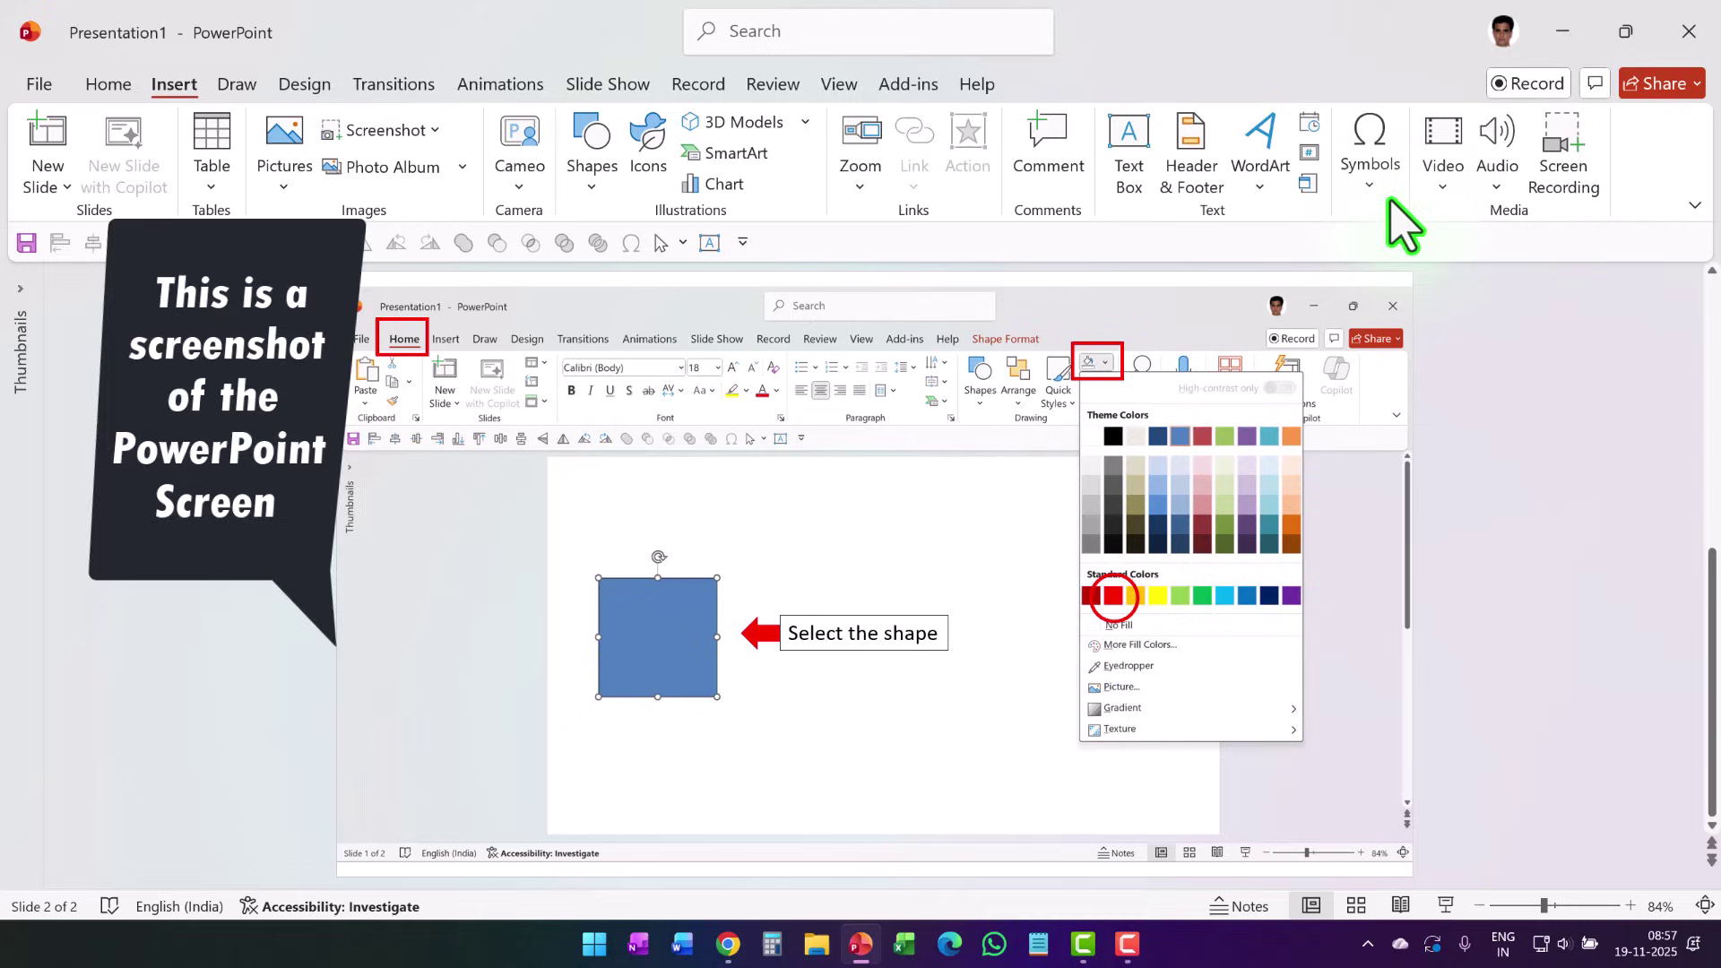
{"action": "left_click", "coordinate": [1495, 184]}
{"action": "left_click", "coordinate": [1524, 231]}
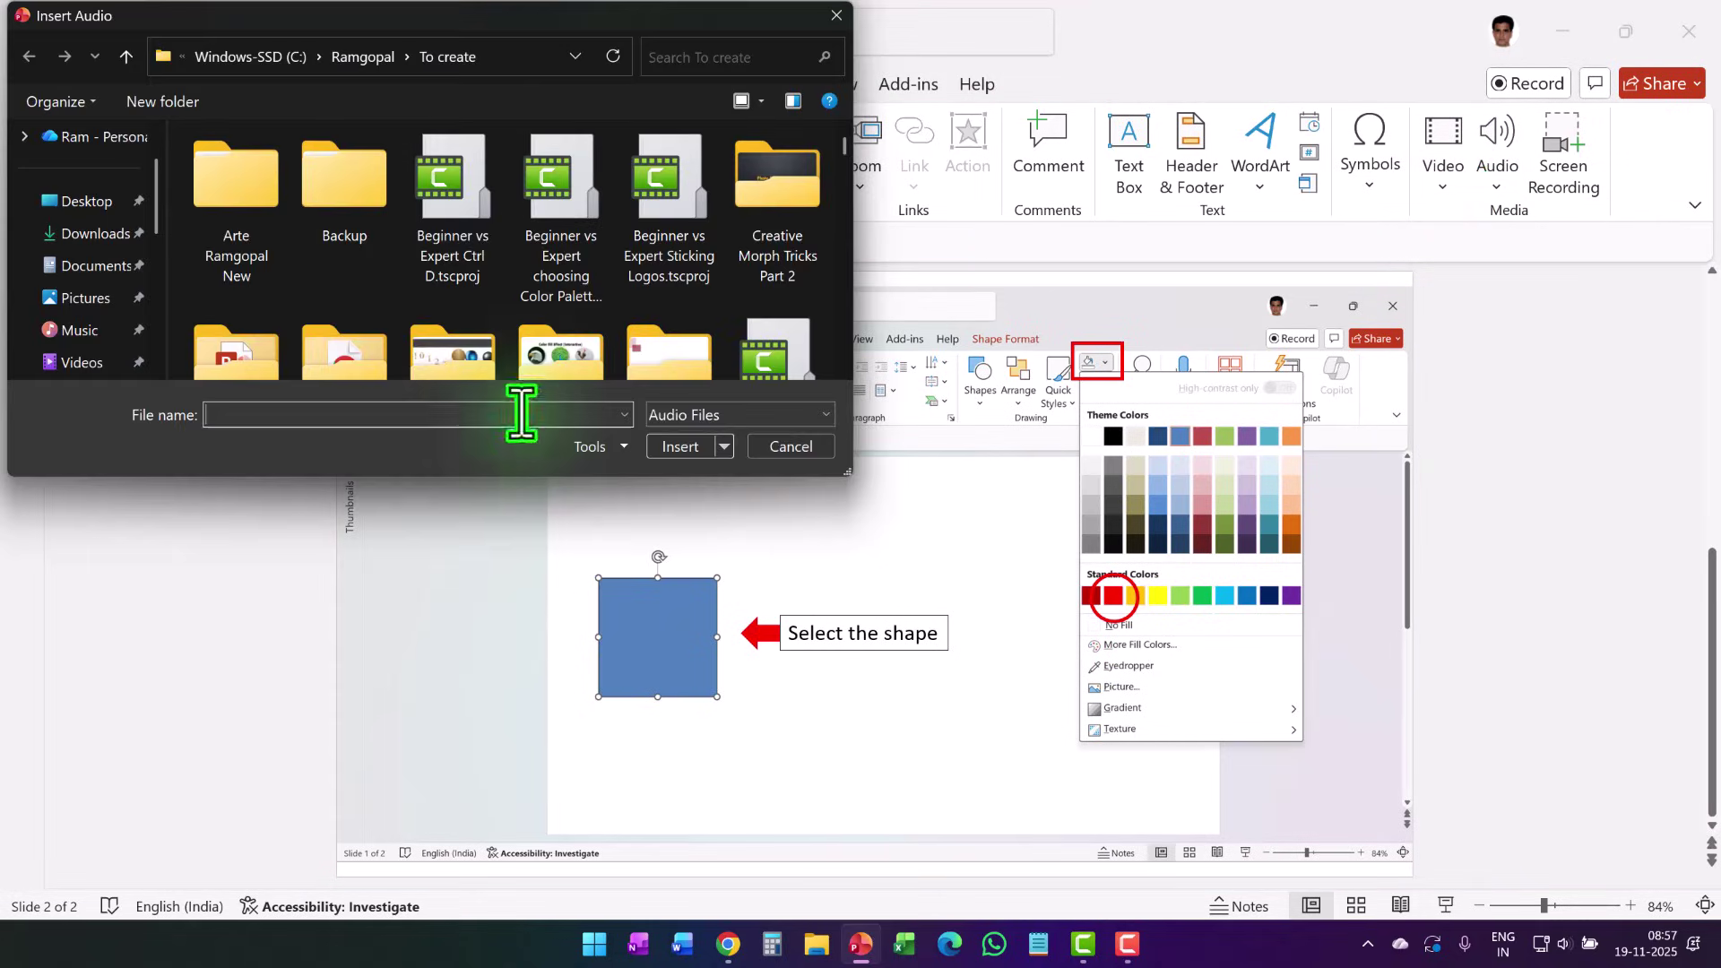
{"action": "left_click_drag", "start_coordinate": [856, 170], "coordinate": [837, 412]}
{"action": "left_click", "coordinate": [235, 296]}
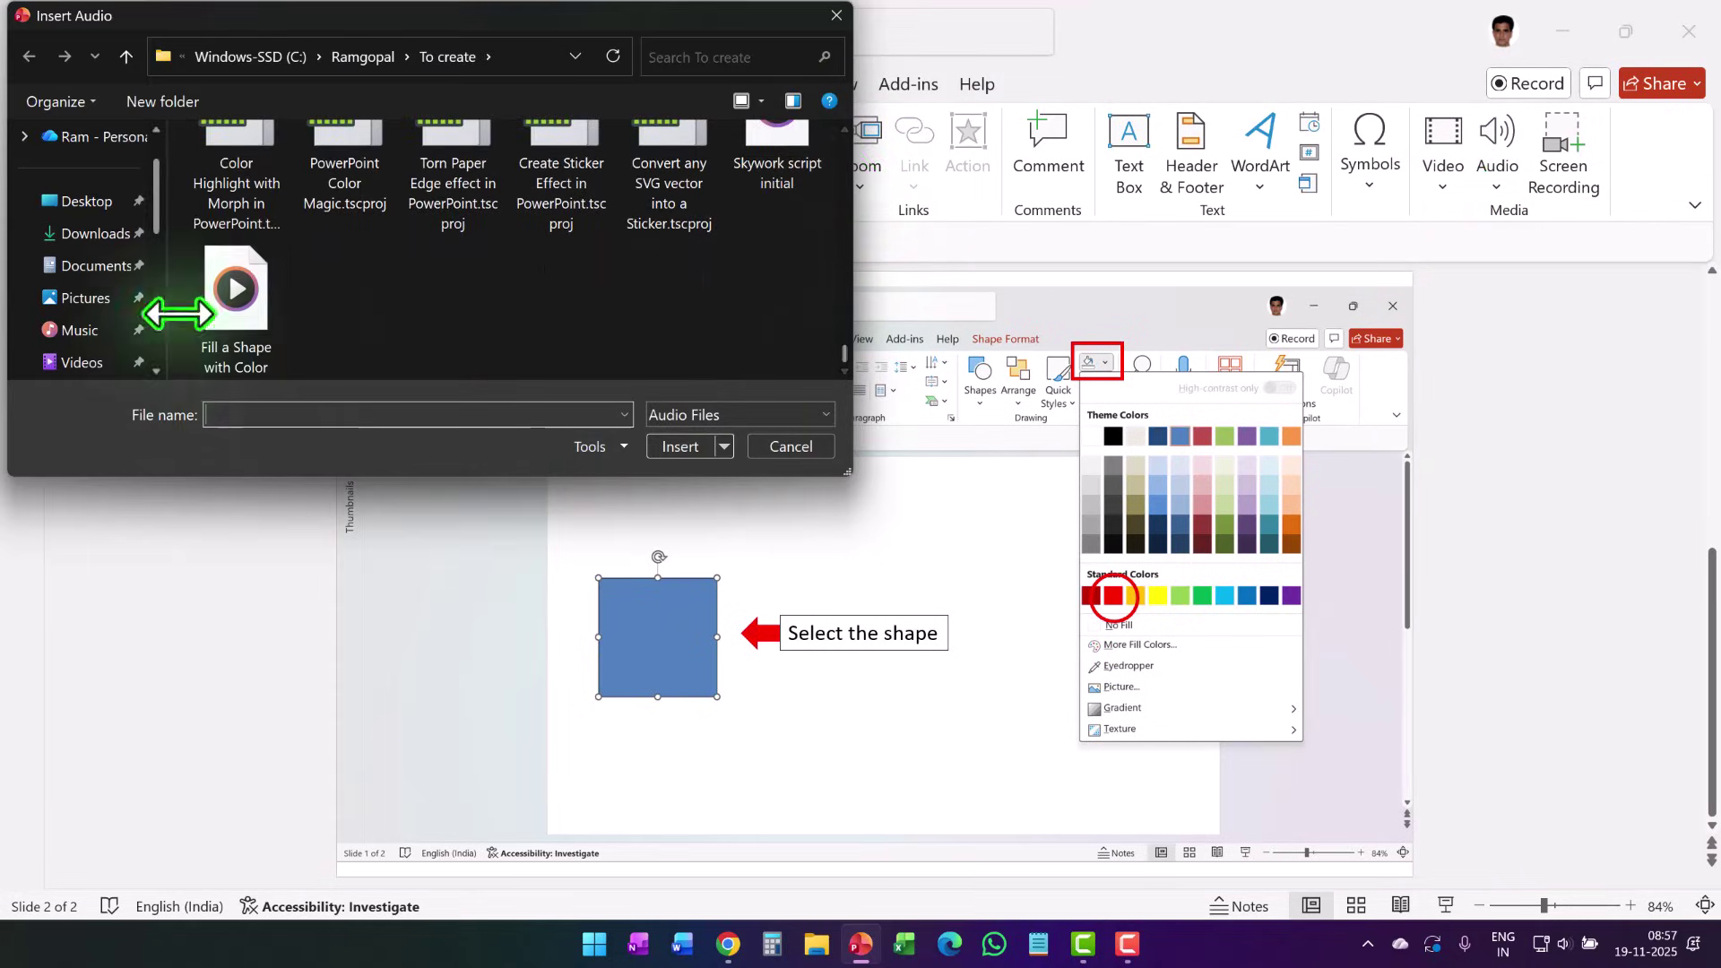
{"action": "left_click", "coordinate": [683, 446]}
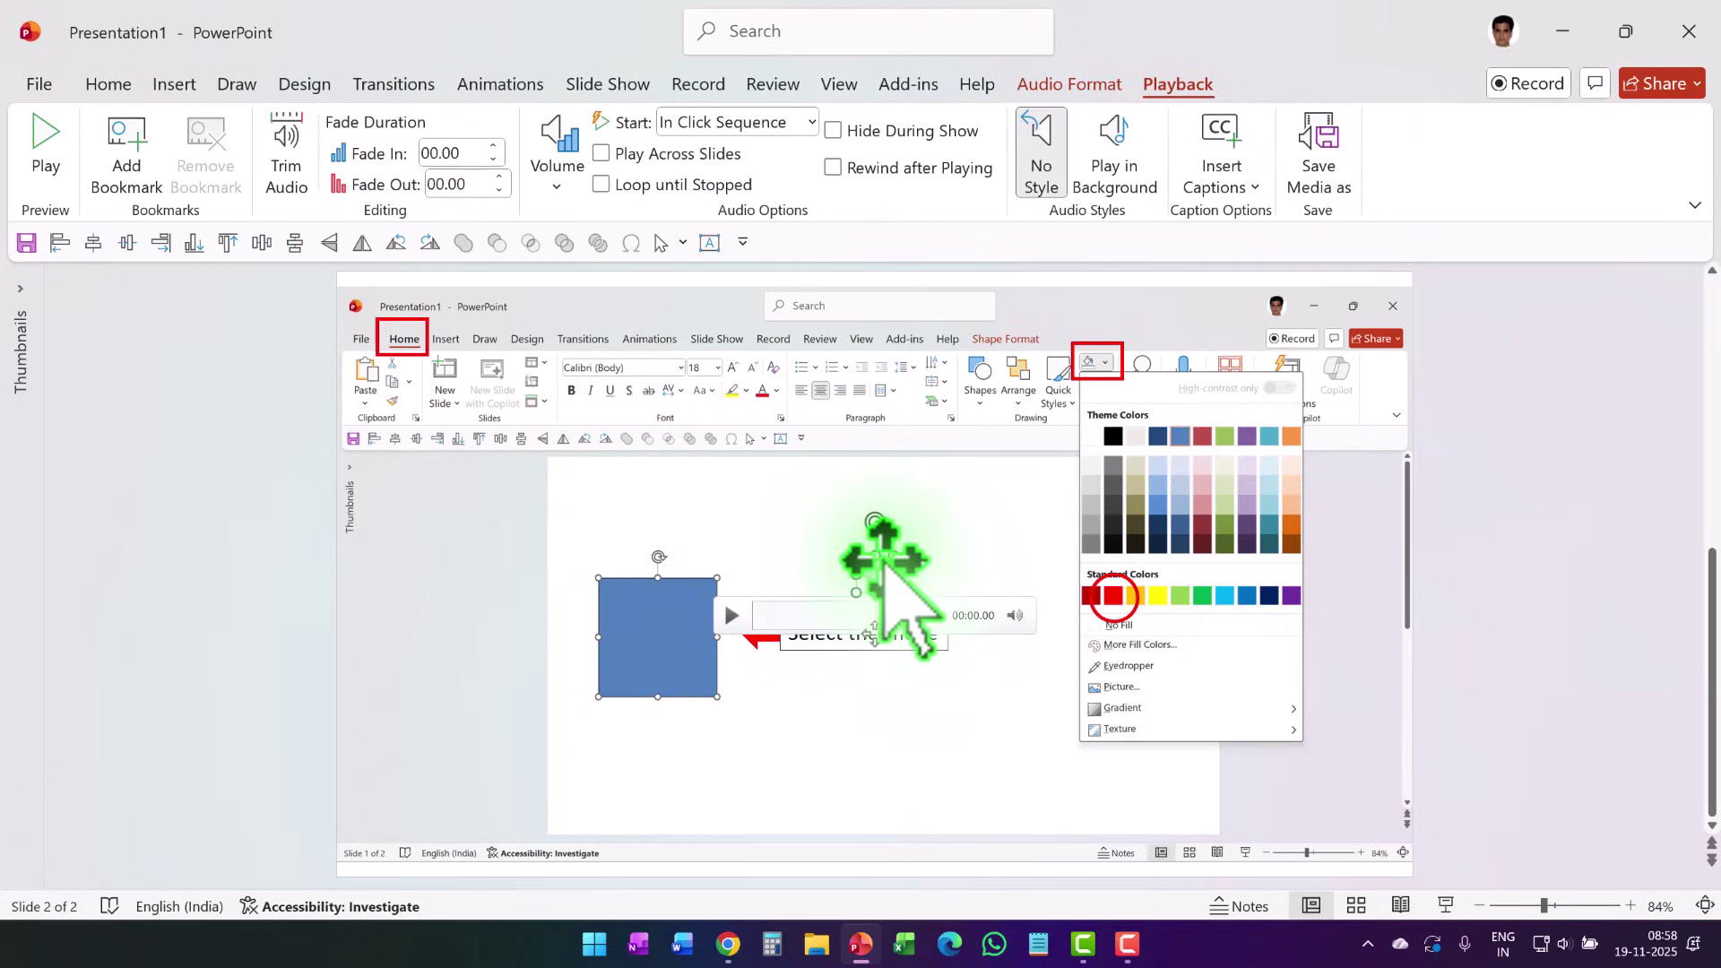
{"action": "left_click_drag", "start_coordinate": [875, 574], "coordinate": [242, 638]}
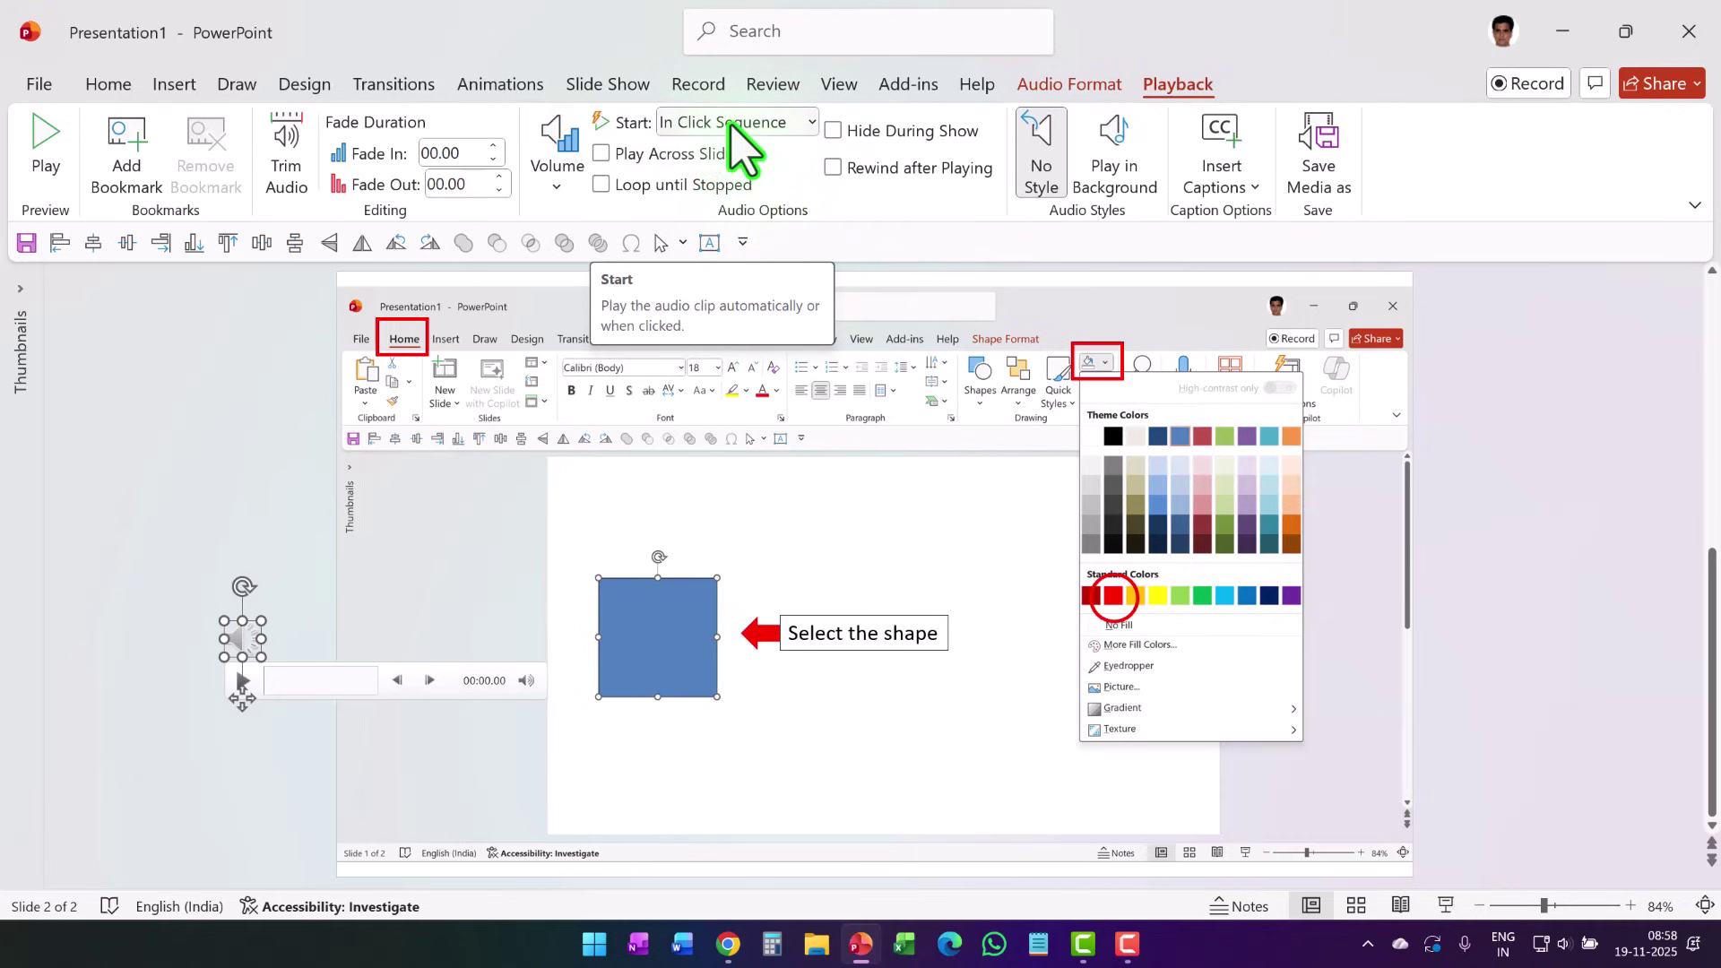
{"action": "left_click", "coordinate": [876, 744]}
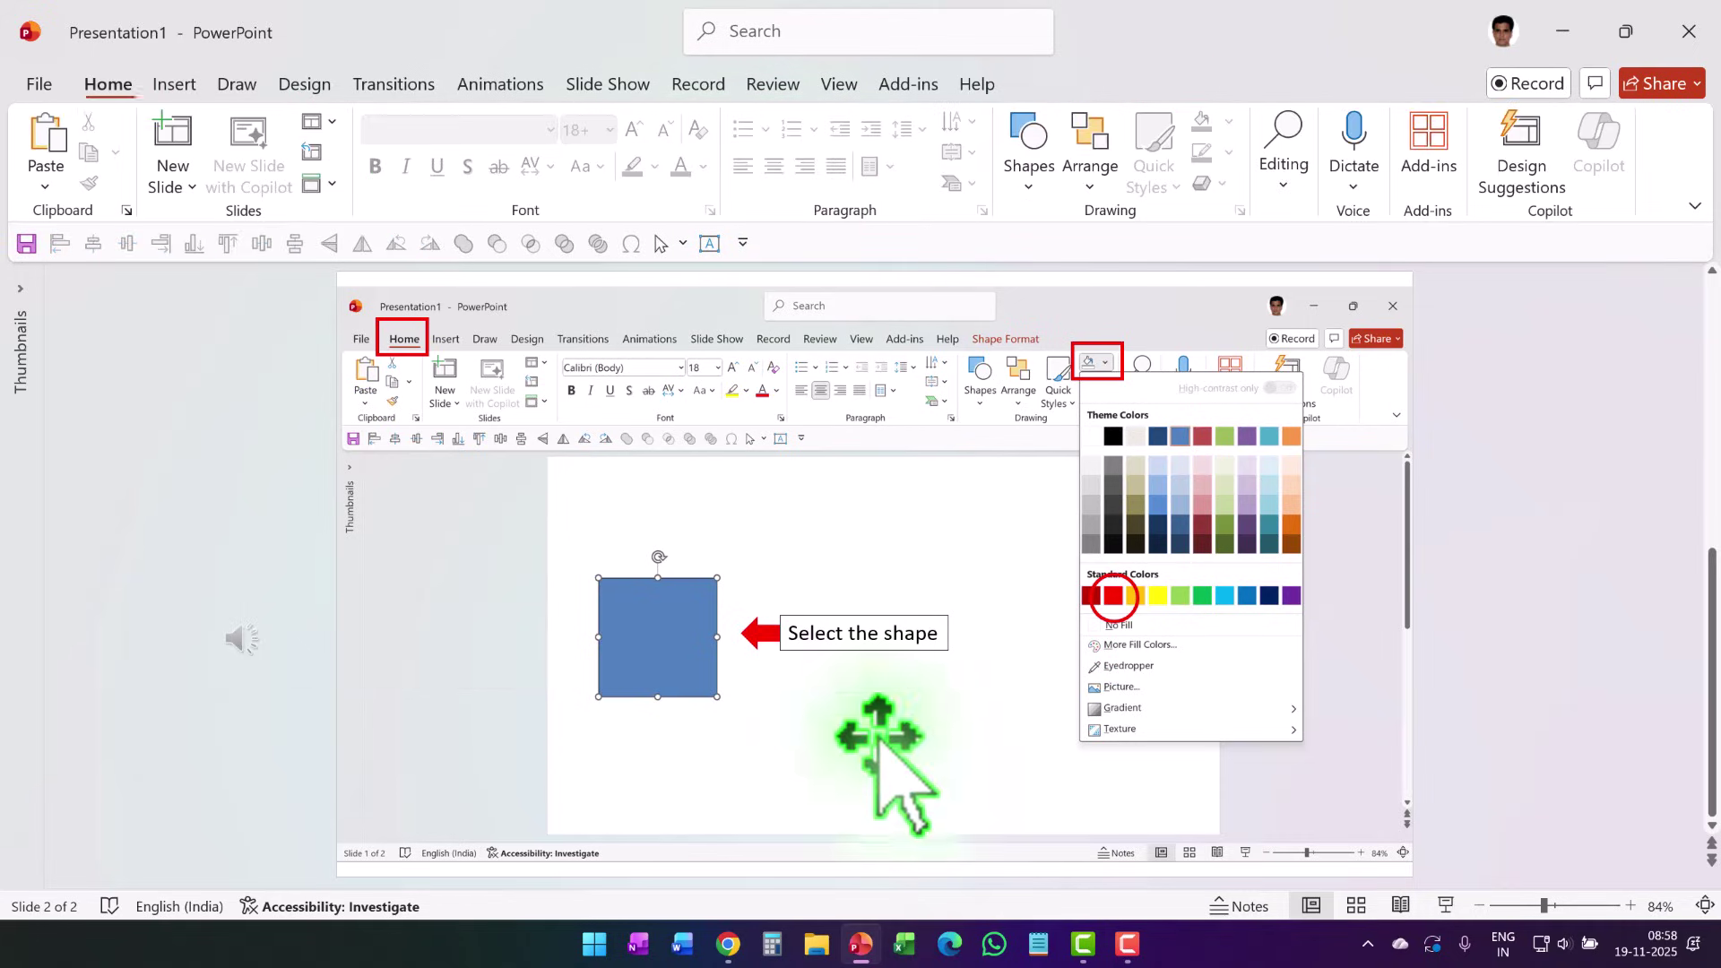
Give the callout, two red rectangles and red circle one Fade entrance, with the Animation Pane shown.
{"action": "left_click", "coordinate": [861, 634]}
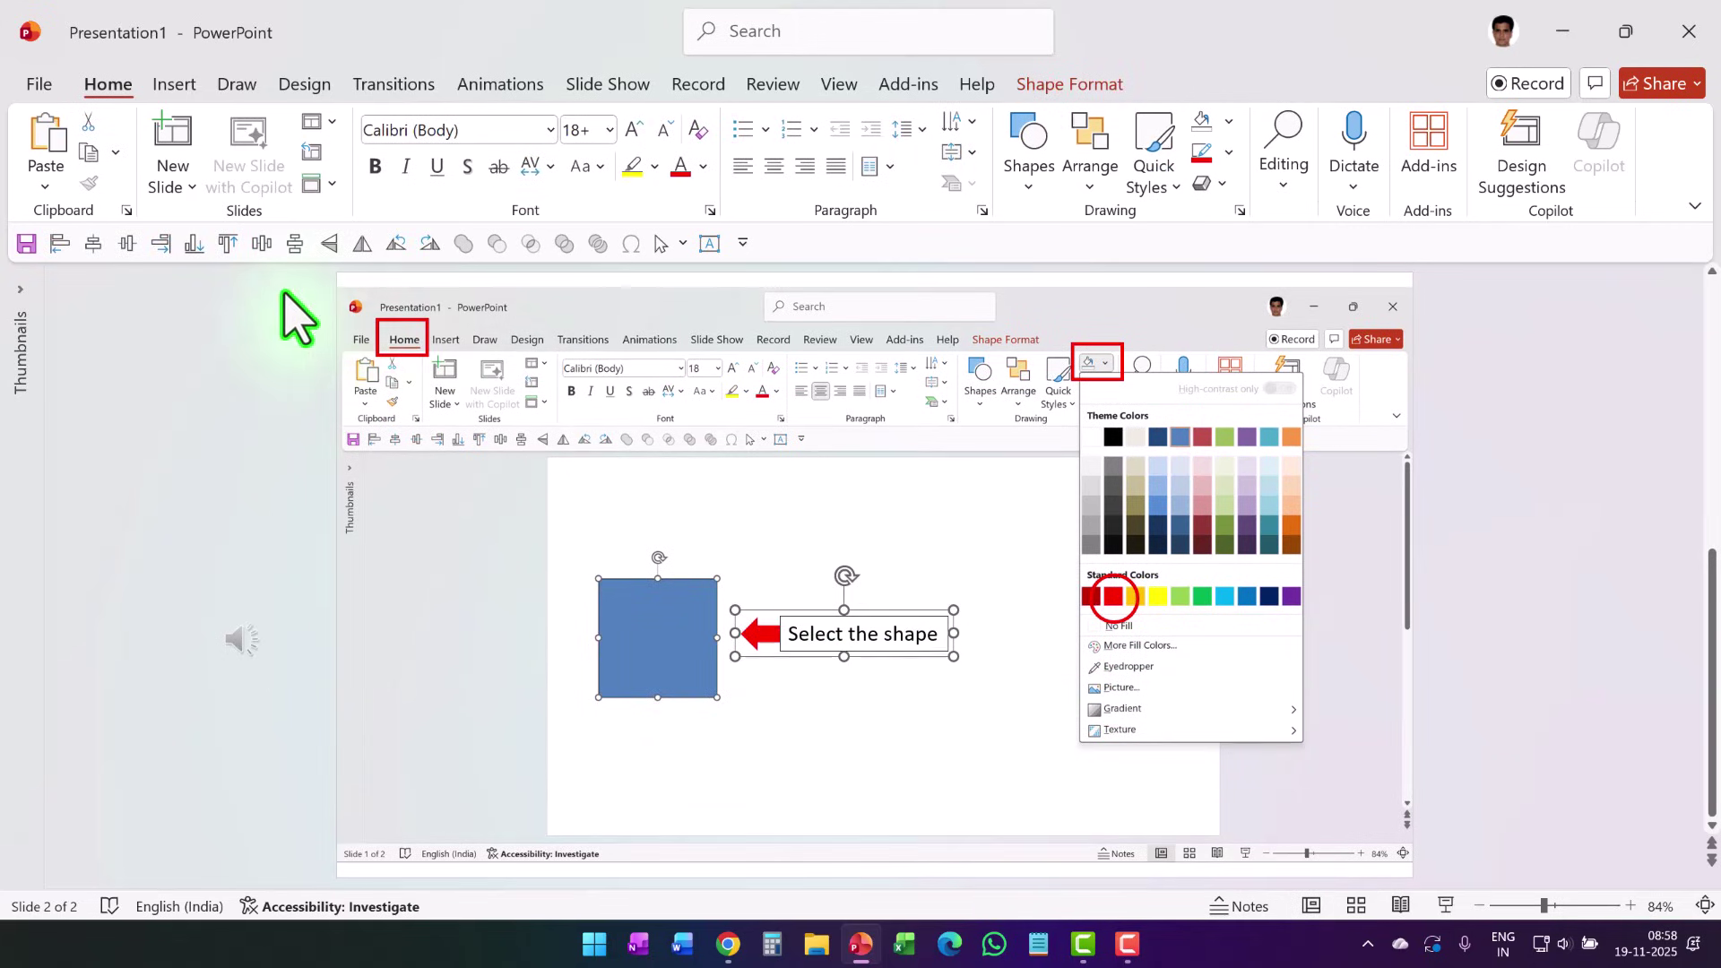
{"action": "left_click", "coordinate": [378, 337], "text": "shift"}
{"action": "left_click", "coordinate": [1075, 346], "text": "shift"}
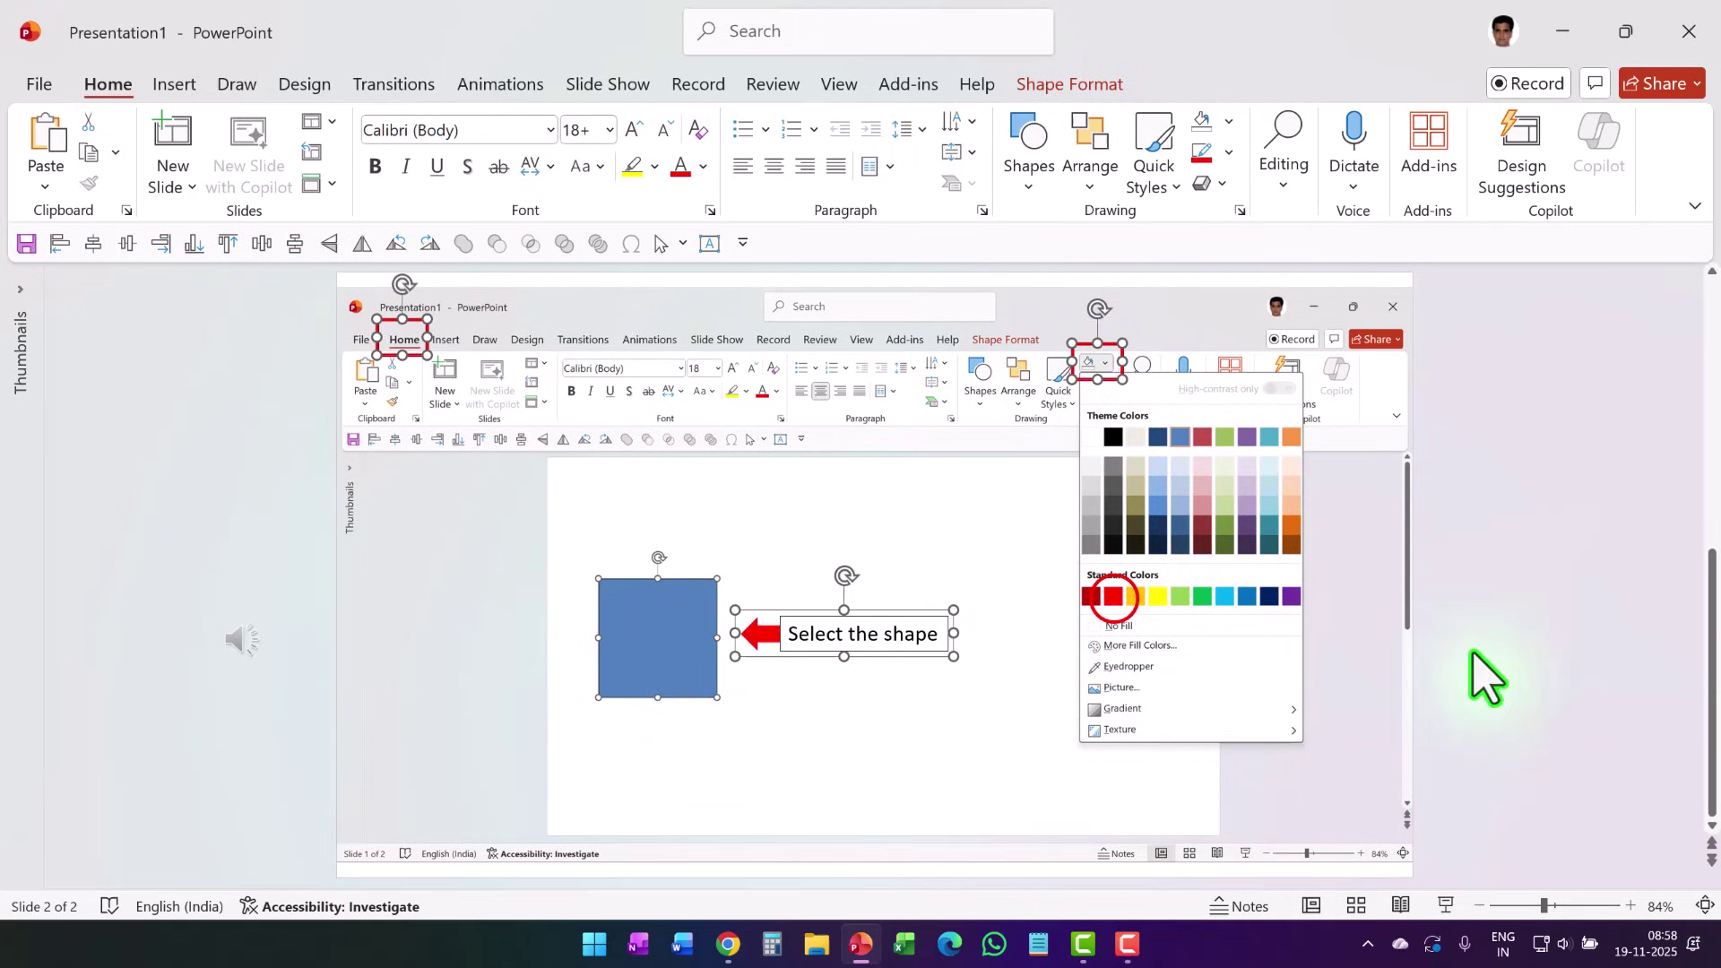
{"action": "left_click", "coordinate": [1135, 587], "text": "shift"}
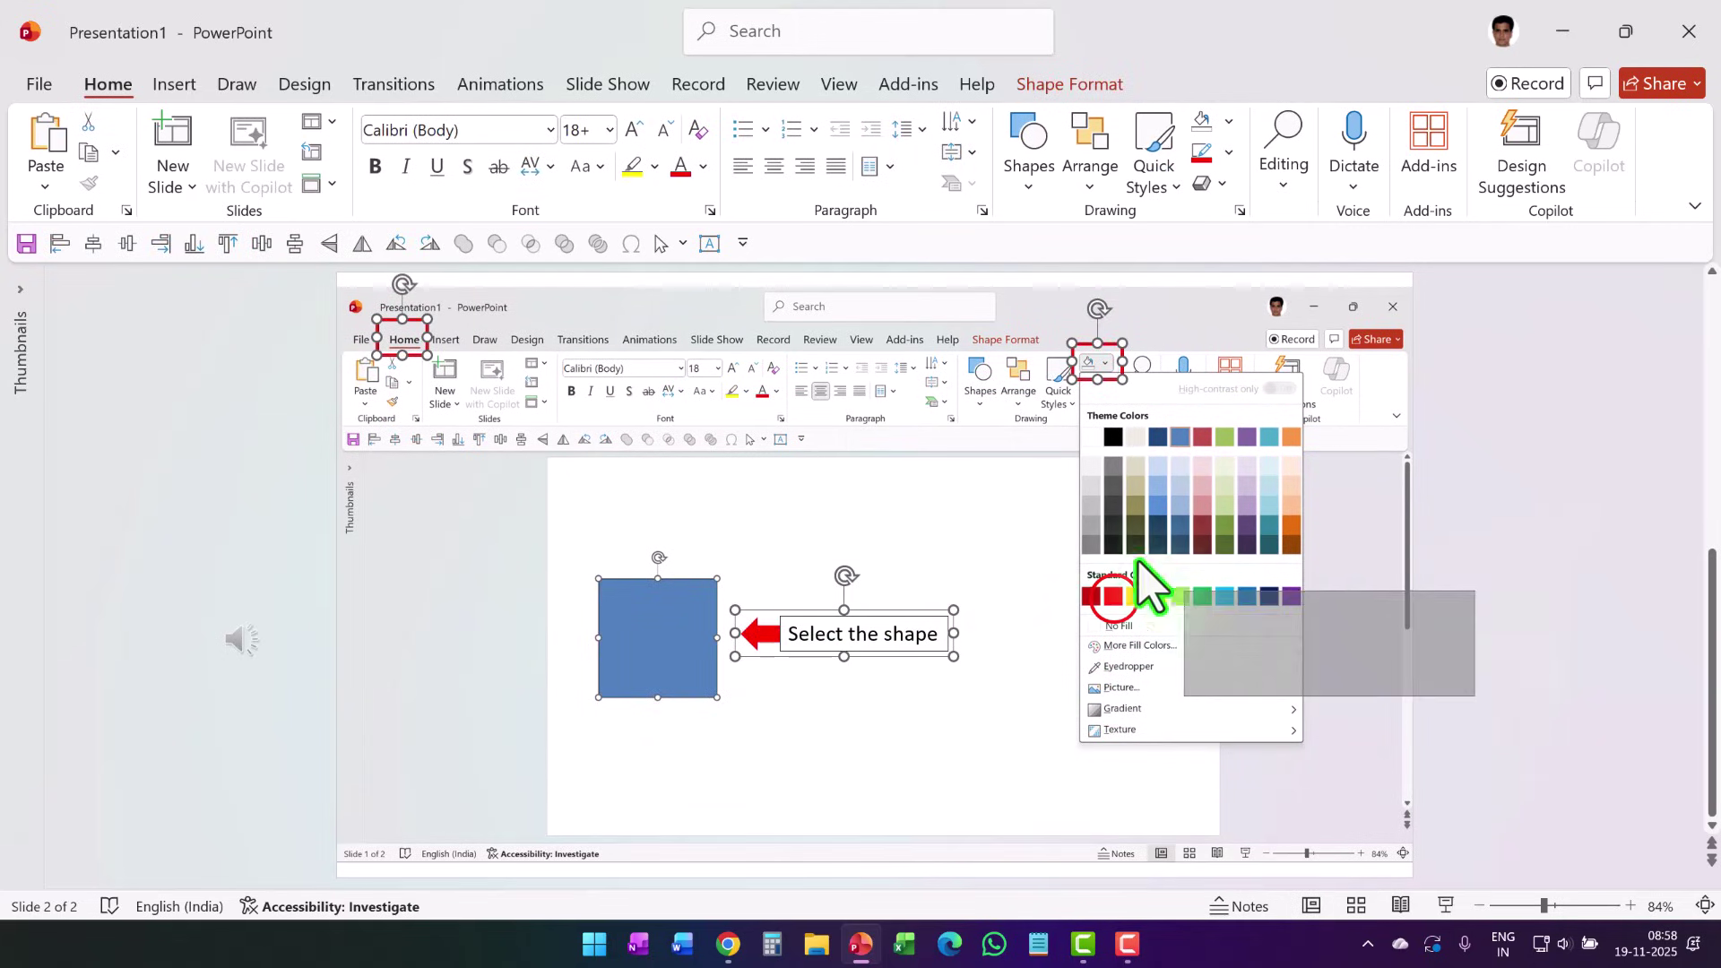
{"action": "left_click", "coordinate": [506, 85]}
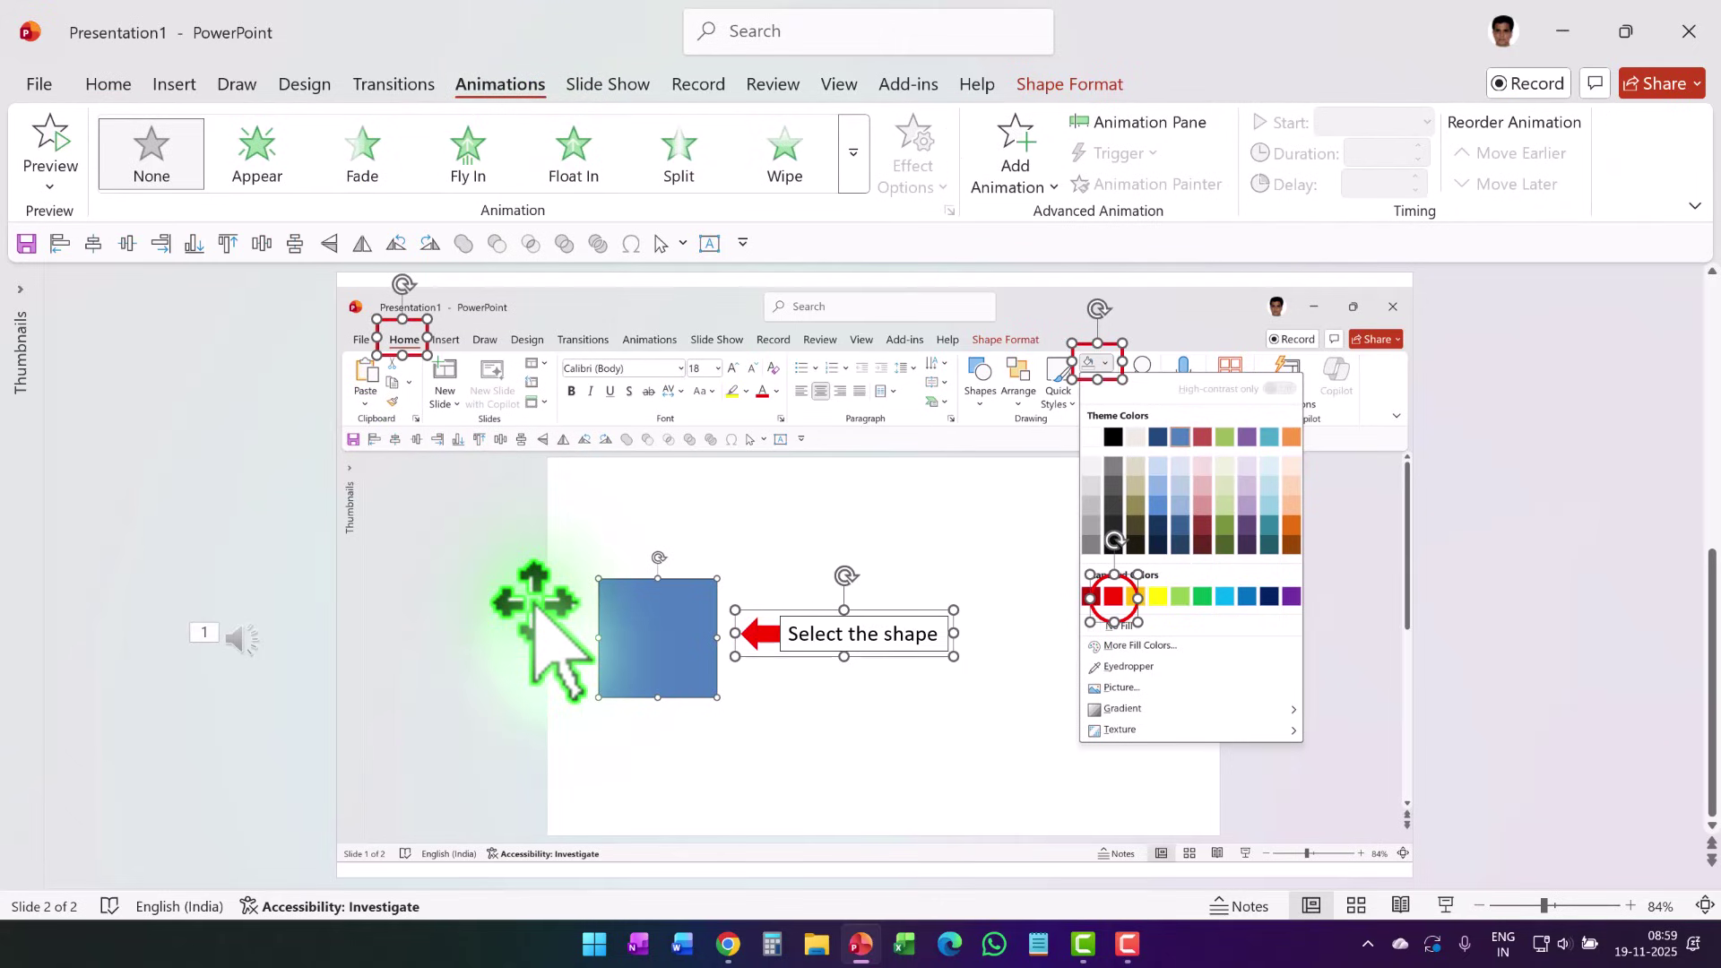
{"action": "left_click", "coordinate": [368, 161]}
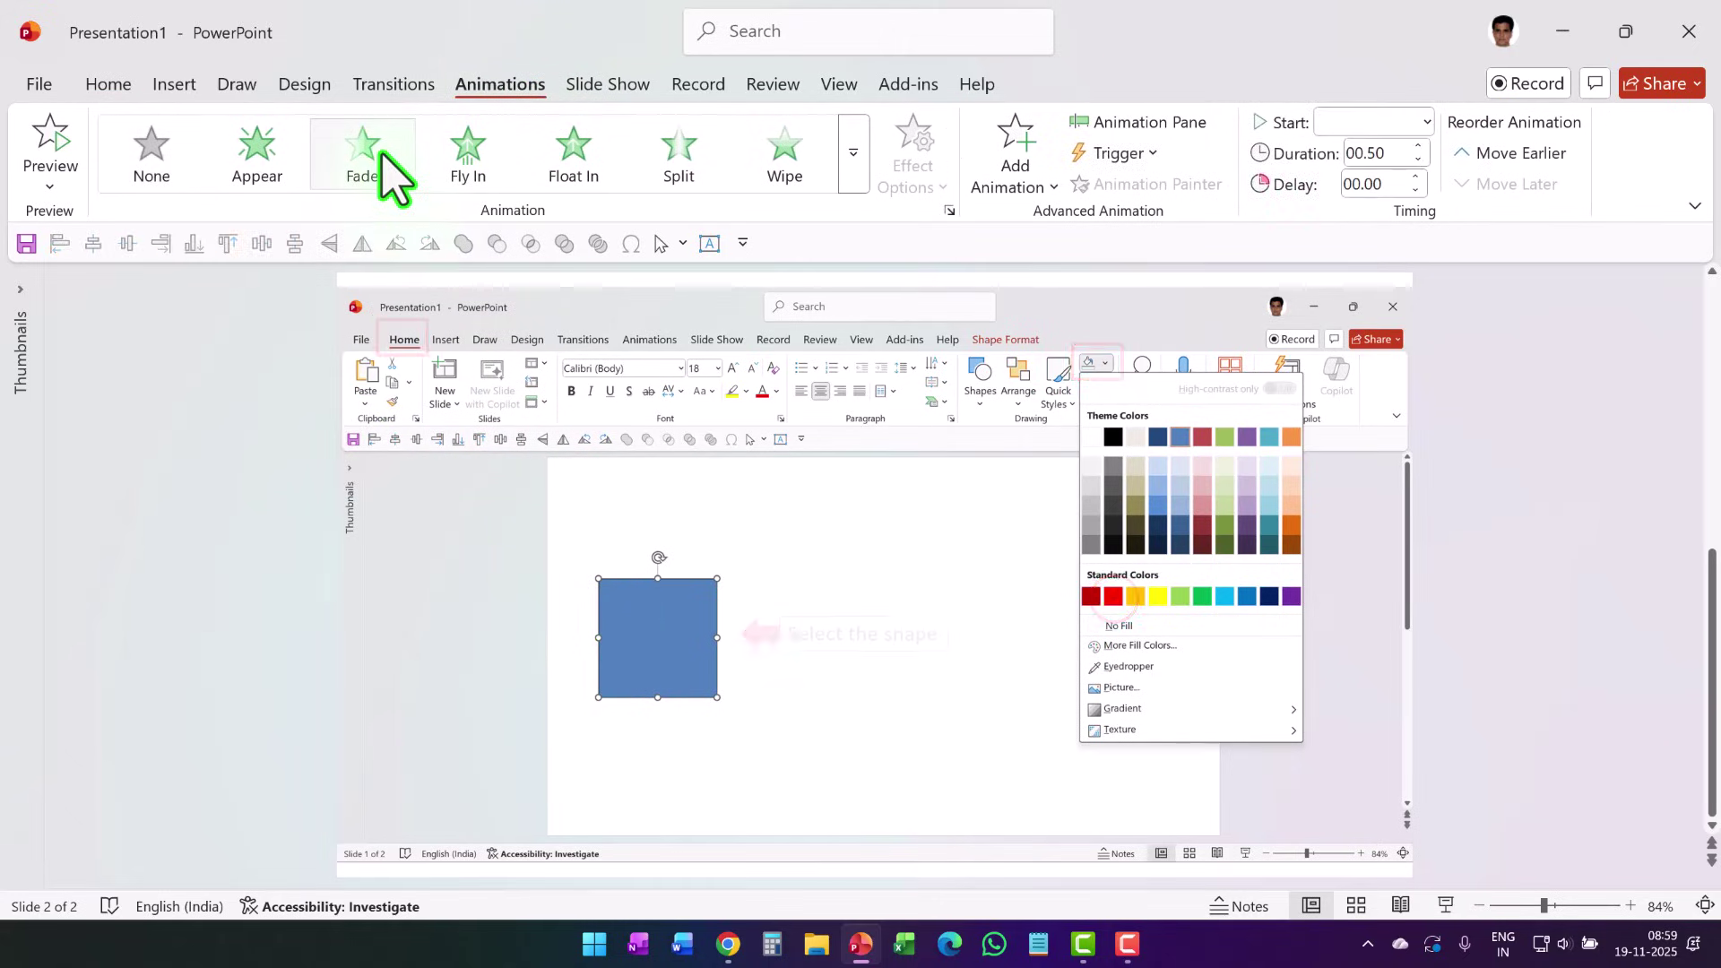
{"action": "left_click", "coordinate": [1179, 128]}
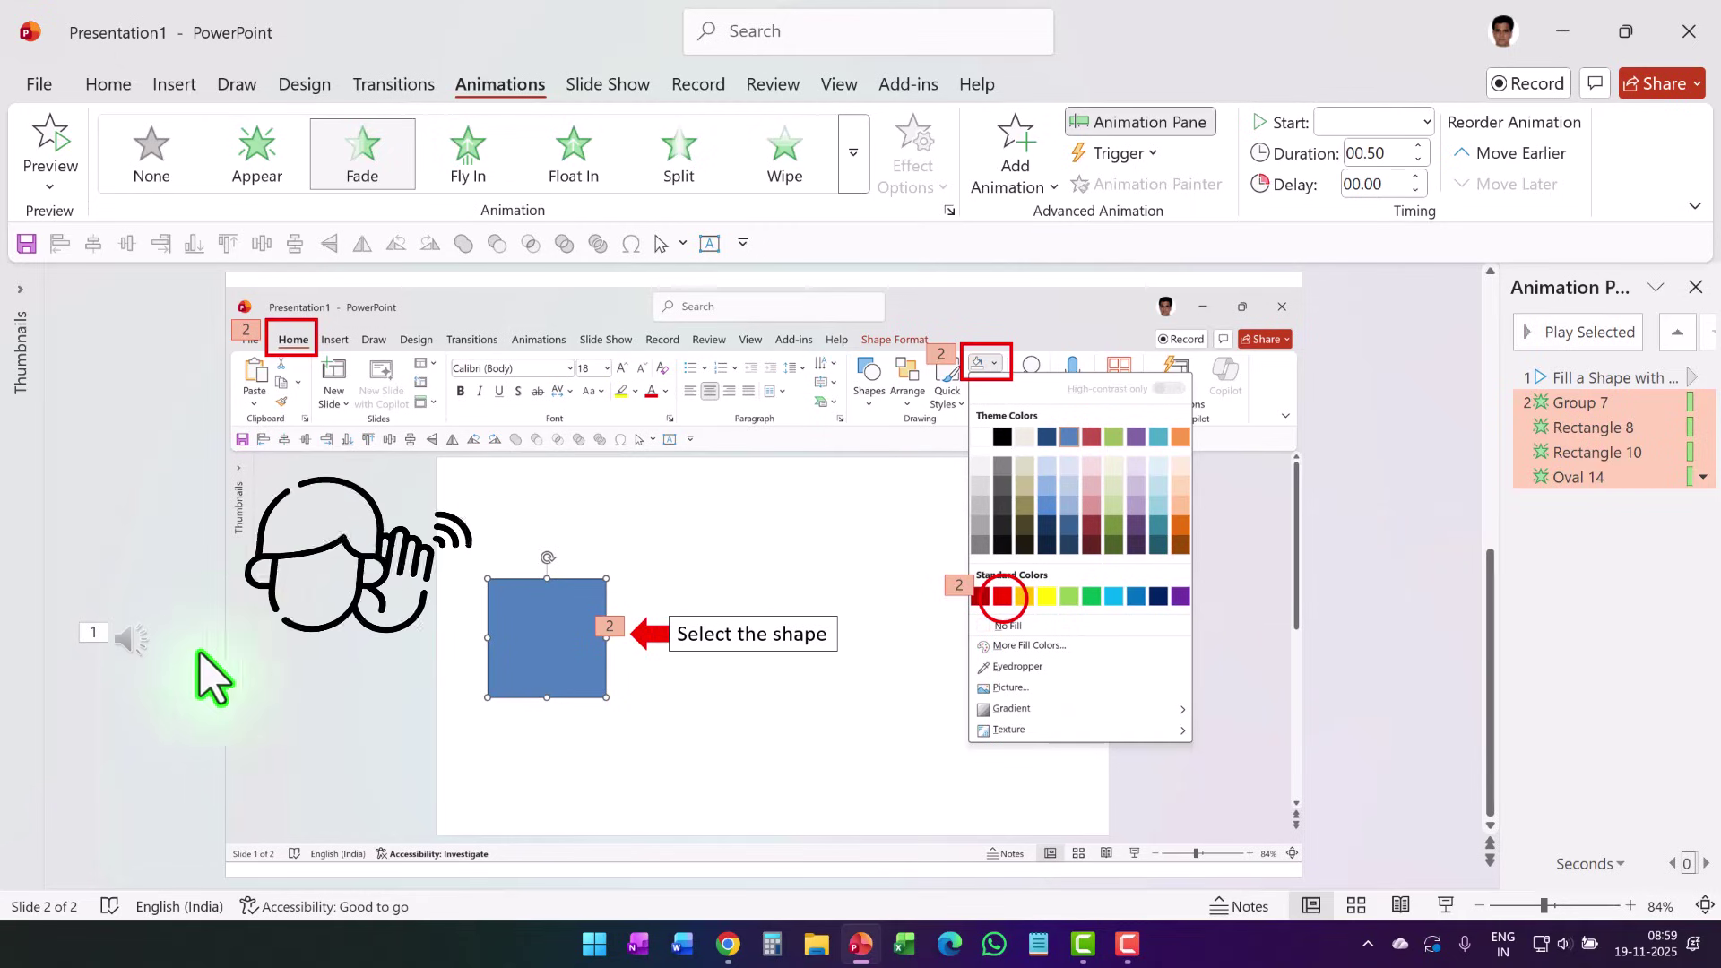
Play the narration audio to find when the highlights should appear.
{"action": "mouse_move", "coordinate": [125, 648]}
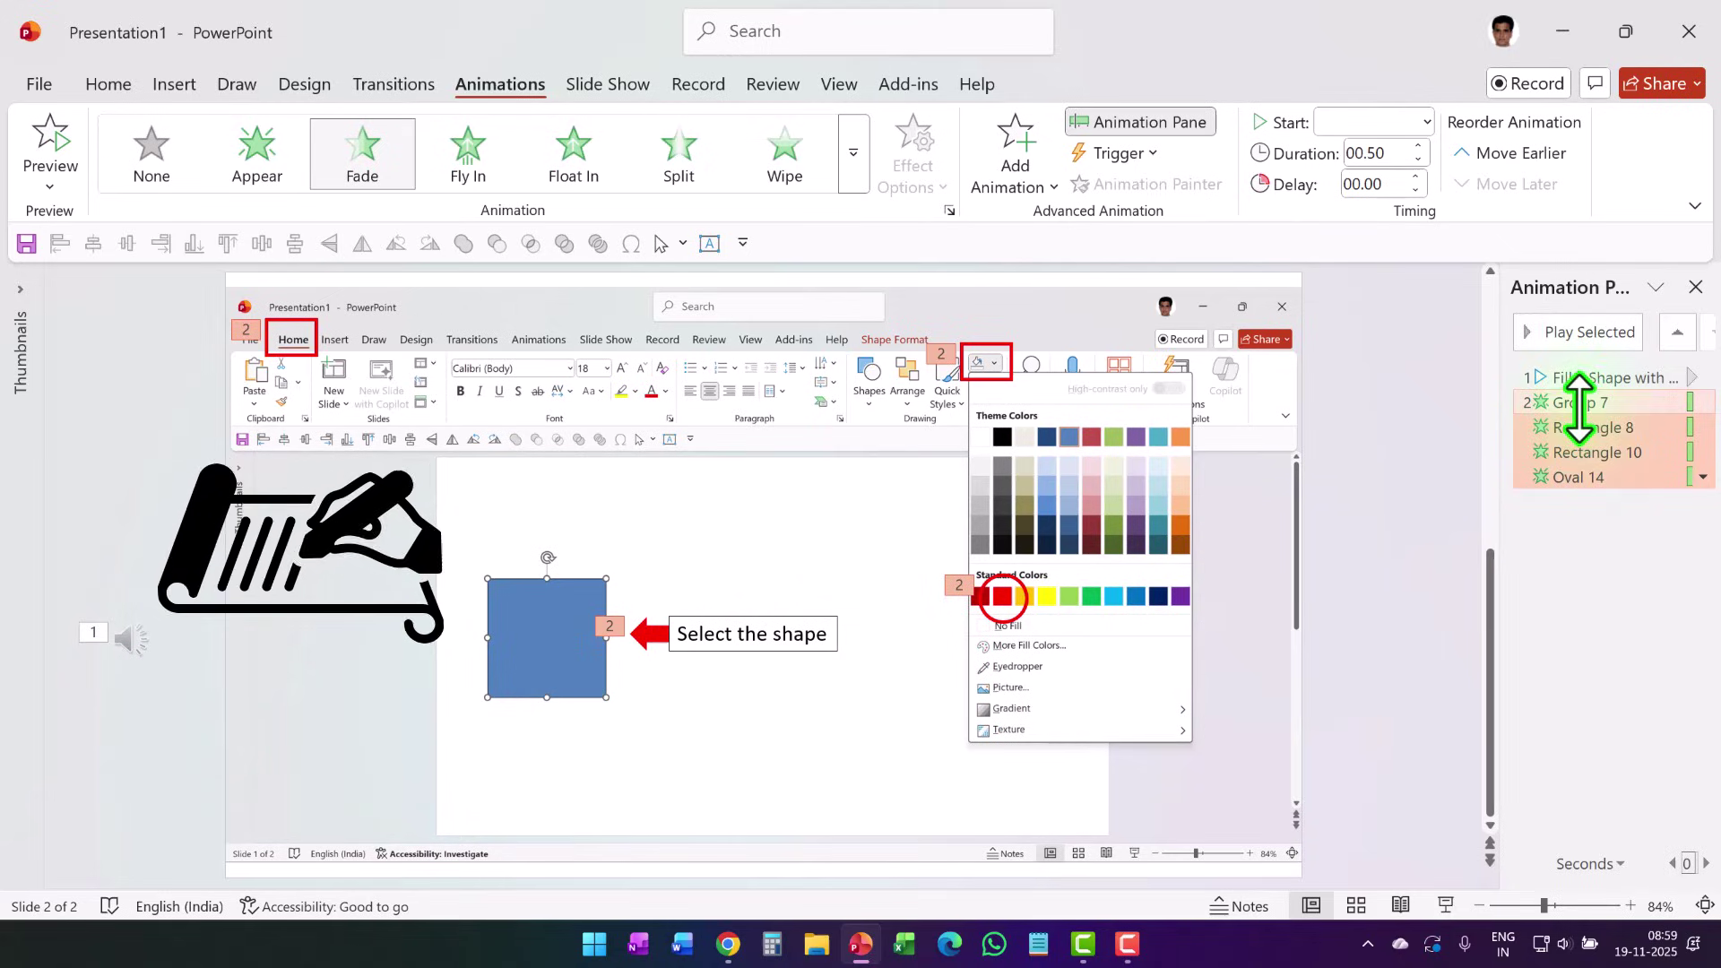
{"action": "left_click", "coordinate": [130, 638]}
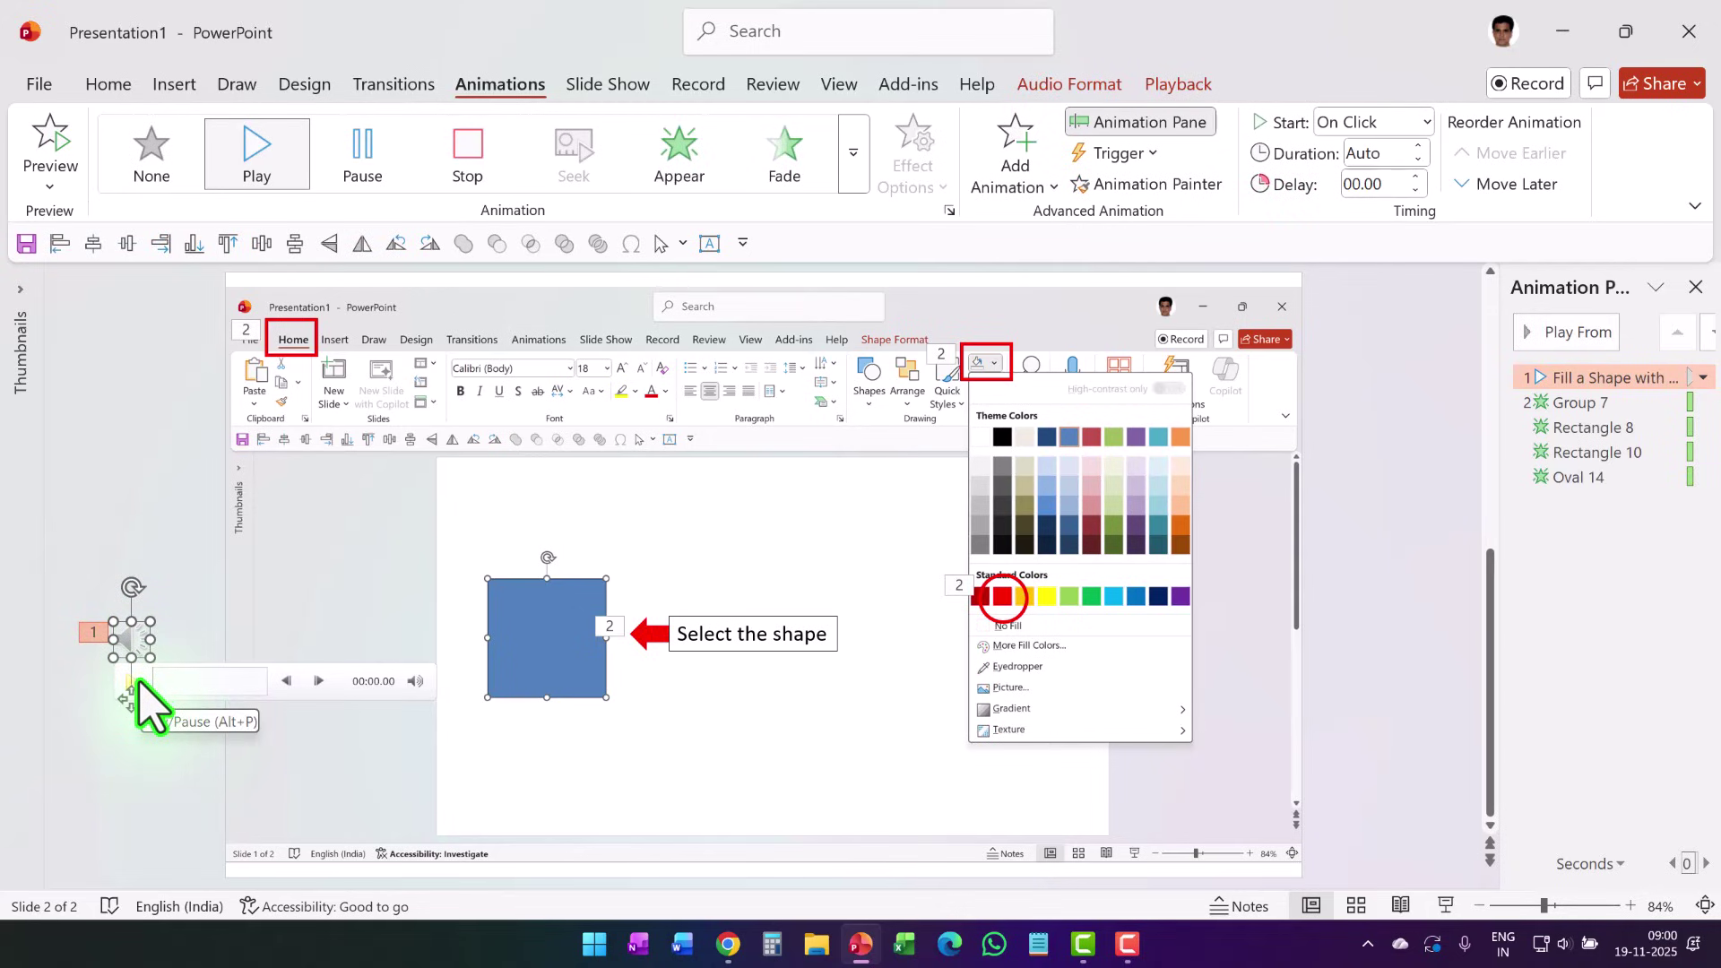
{"action": "left_click", "coordinate": [134, 684]}
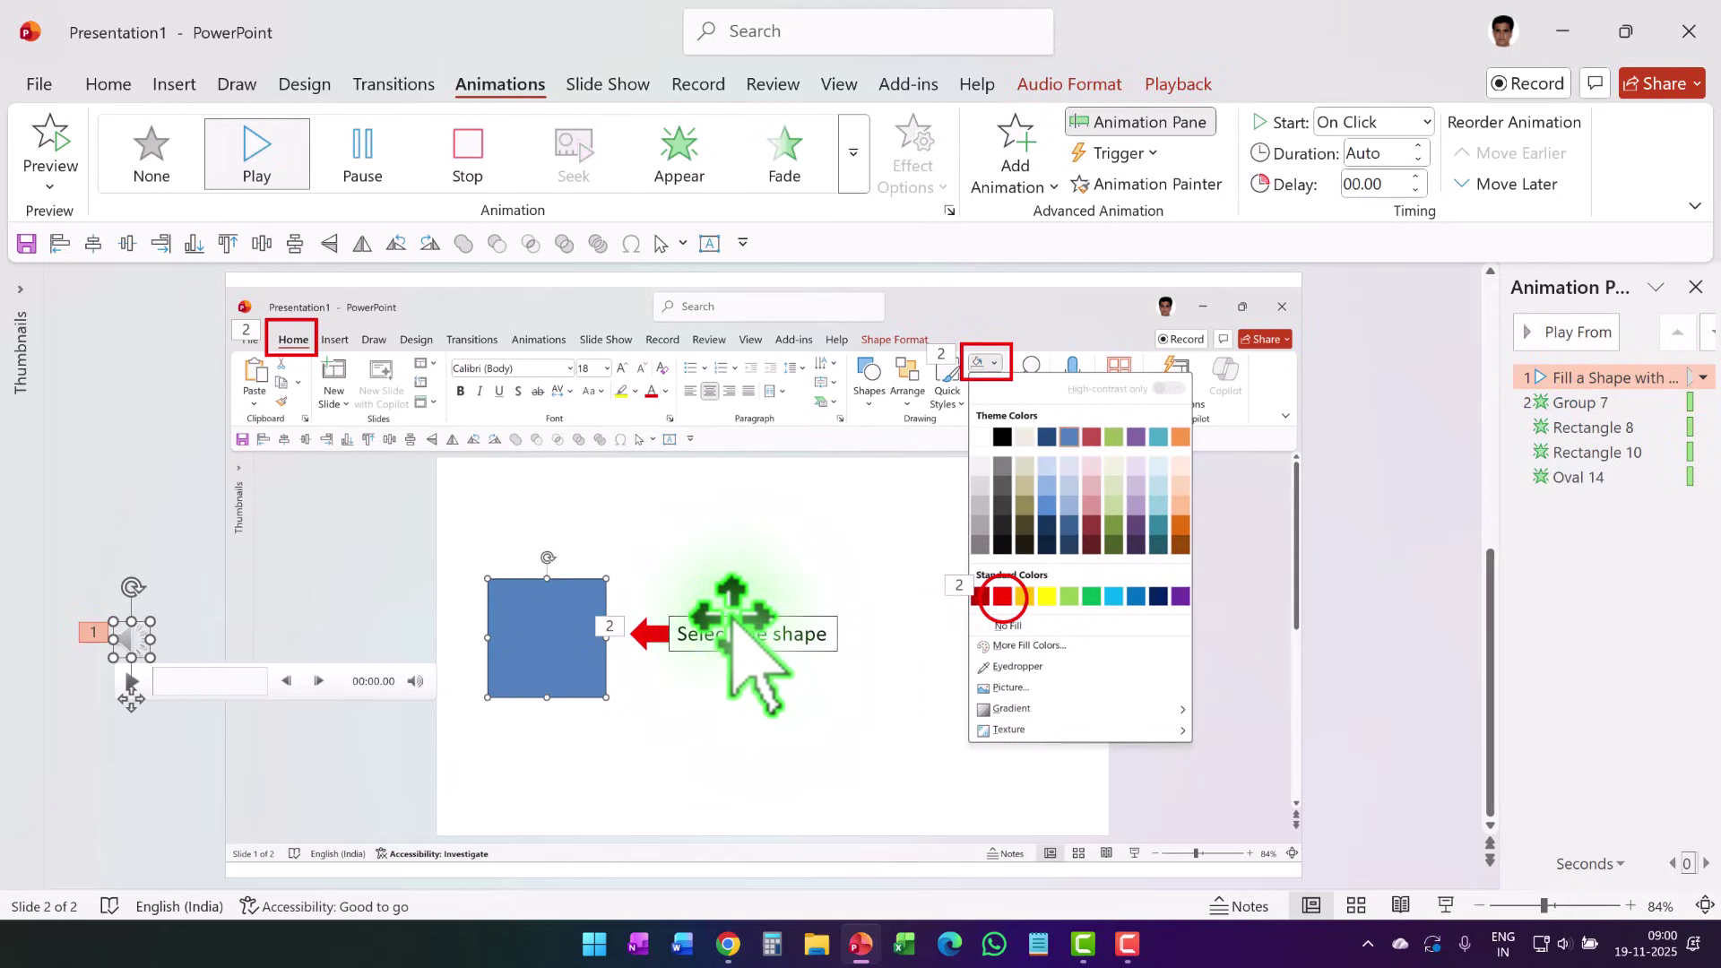
Set the Group 7 fade to start With Previous with a 06.00-second delay.
{"action": "left_click", "coordinate": [1589, 403]}
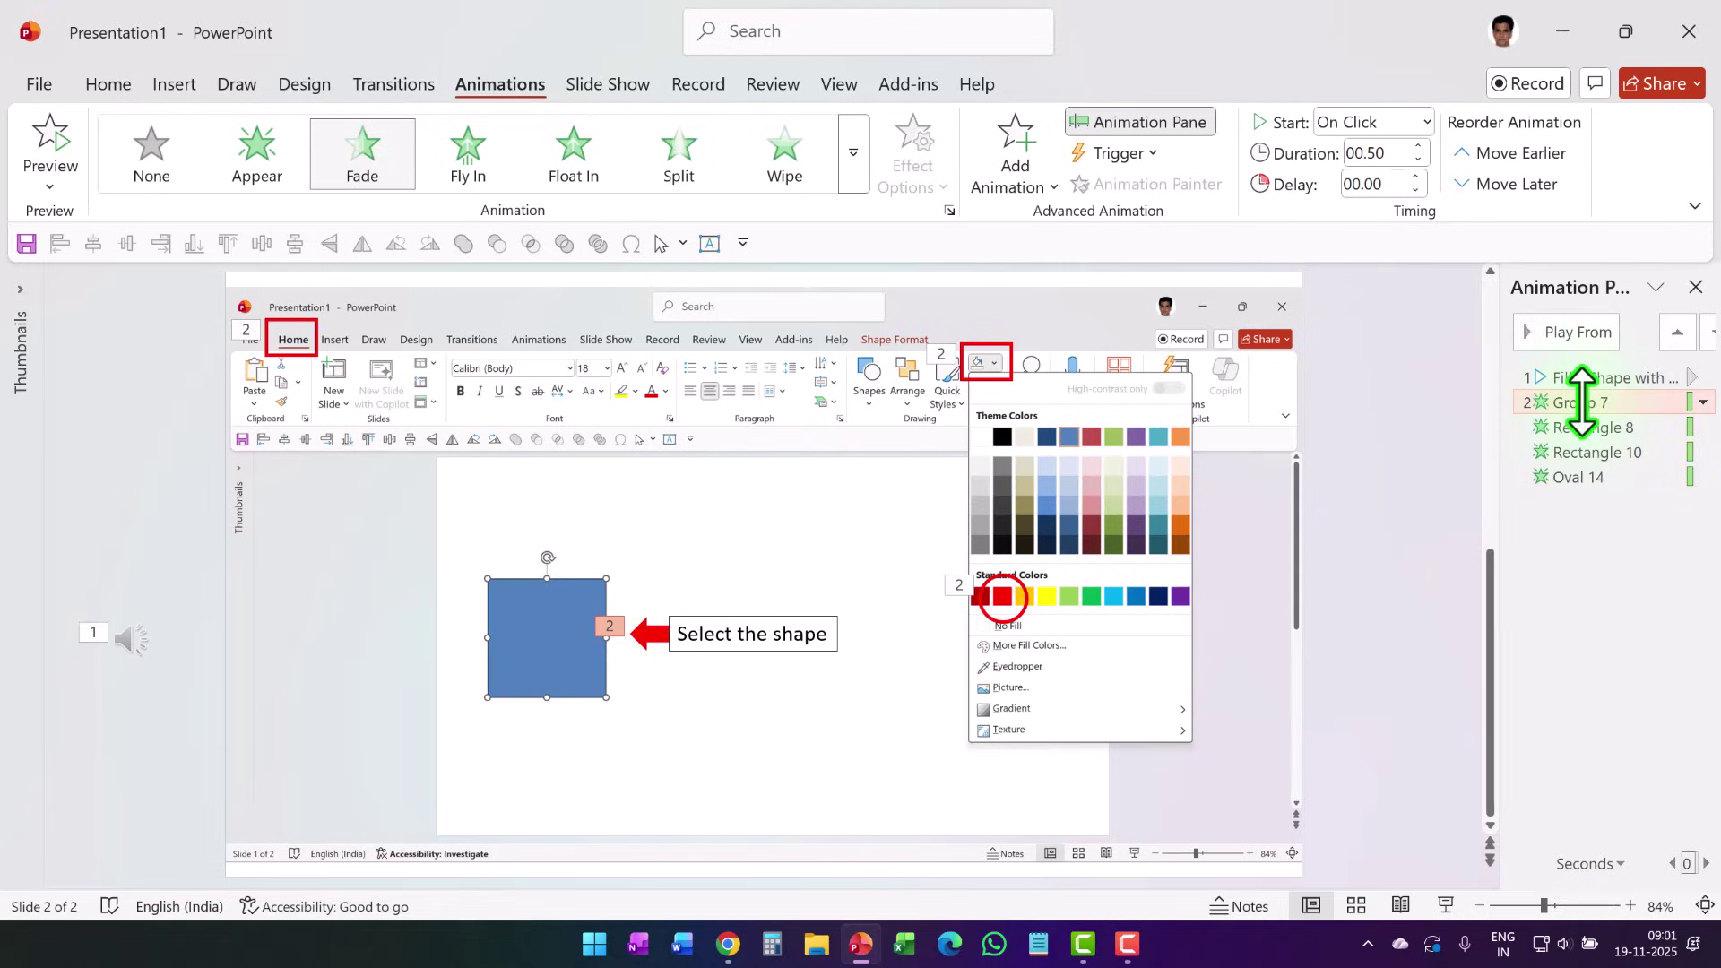
{"action": "left_click", "coordinate": [1335, 124]}
{"action": "left_click", "coordinate": [1353, 178]}
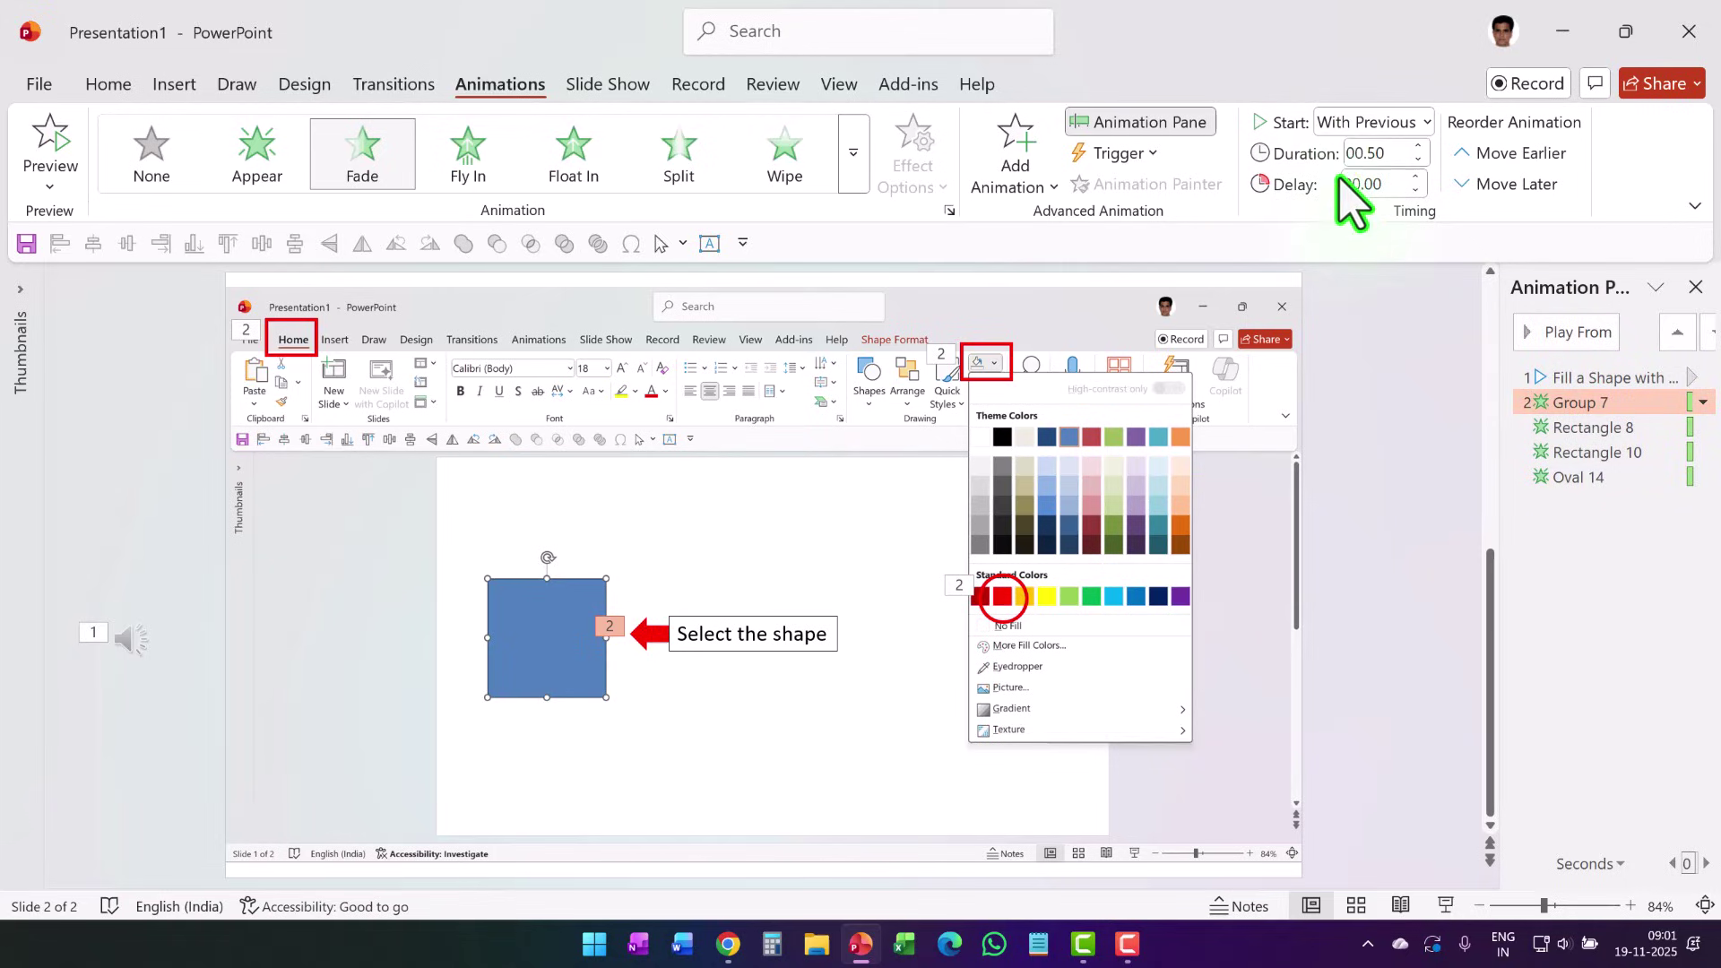
{"action": "left_click", "coordinate": [1398, 182]}
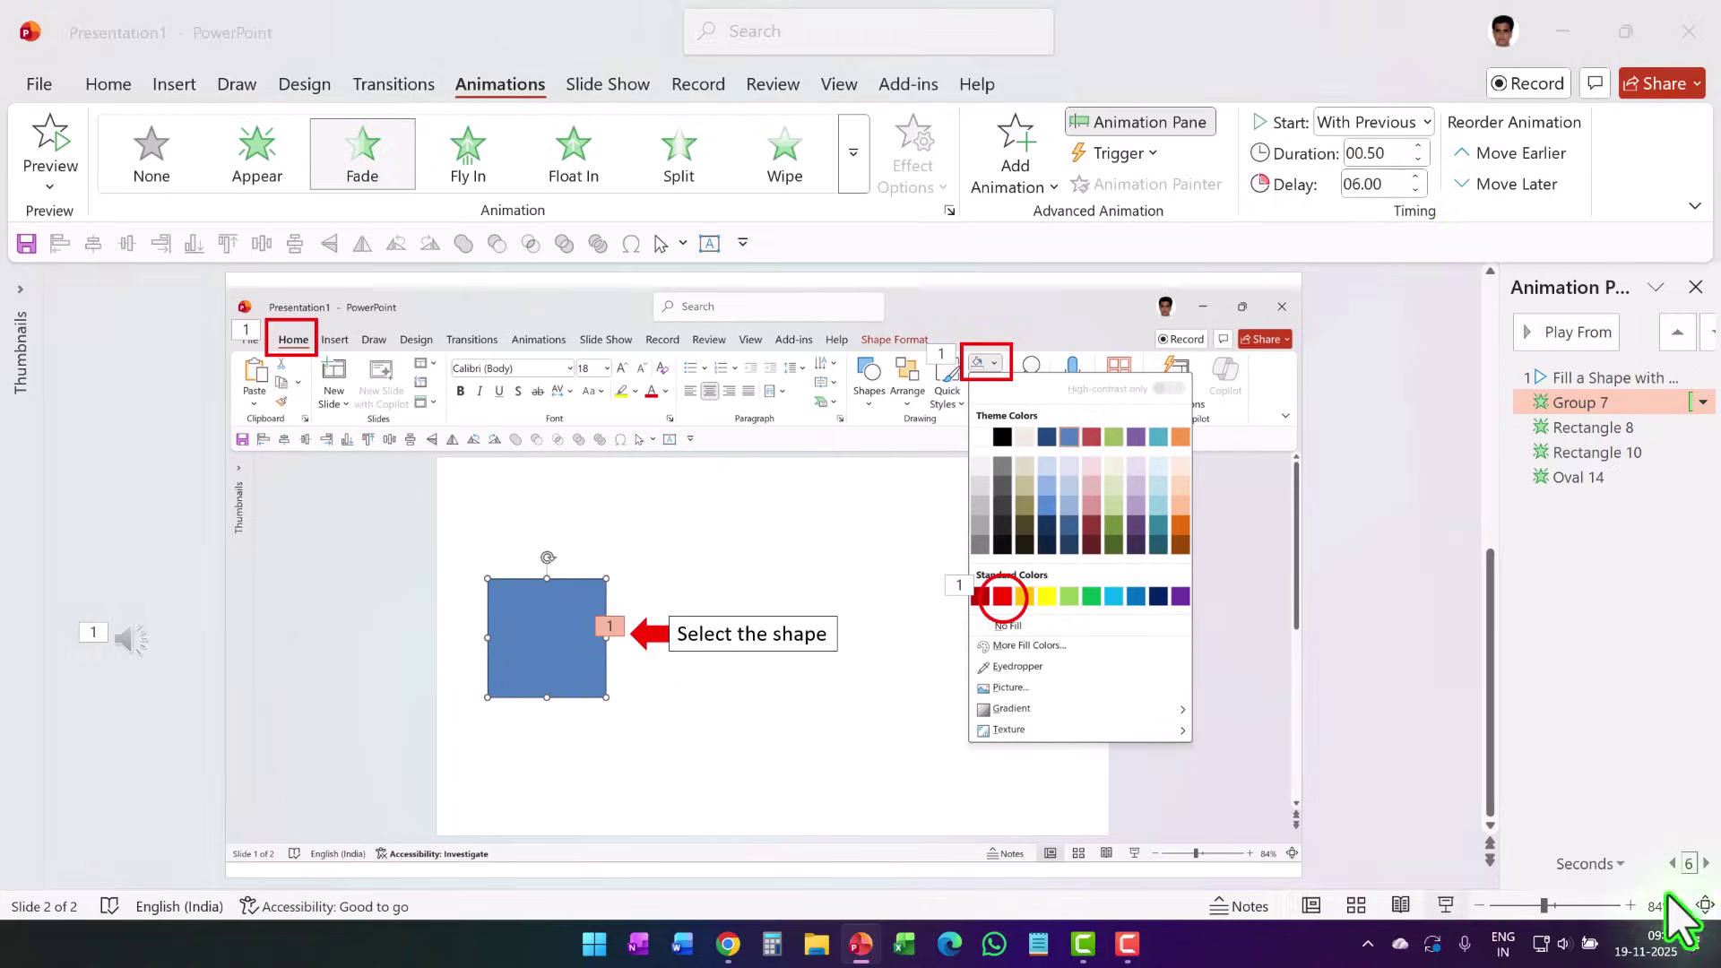
{"action": "key", "text": "shift+F5"}
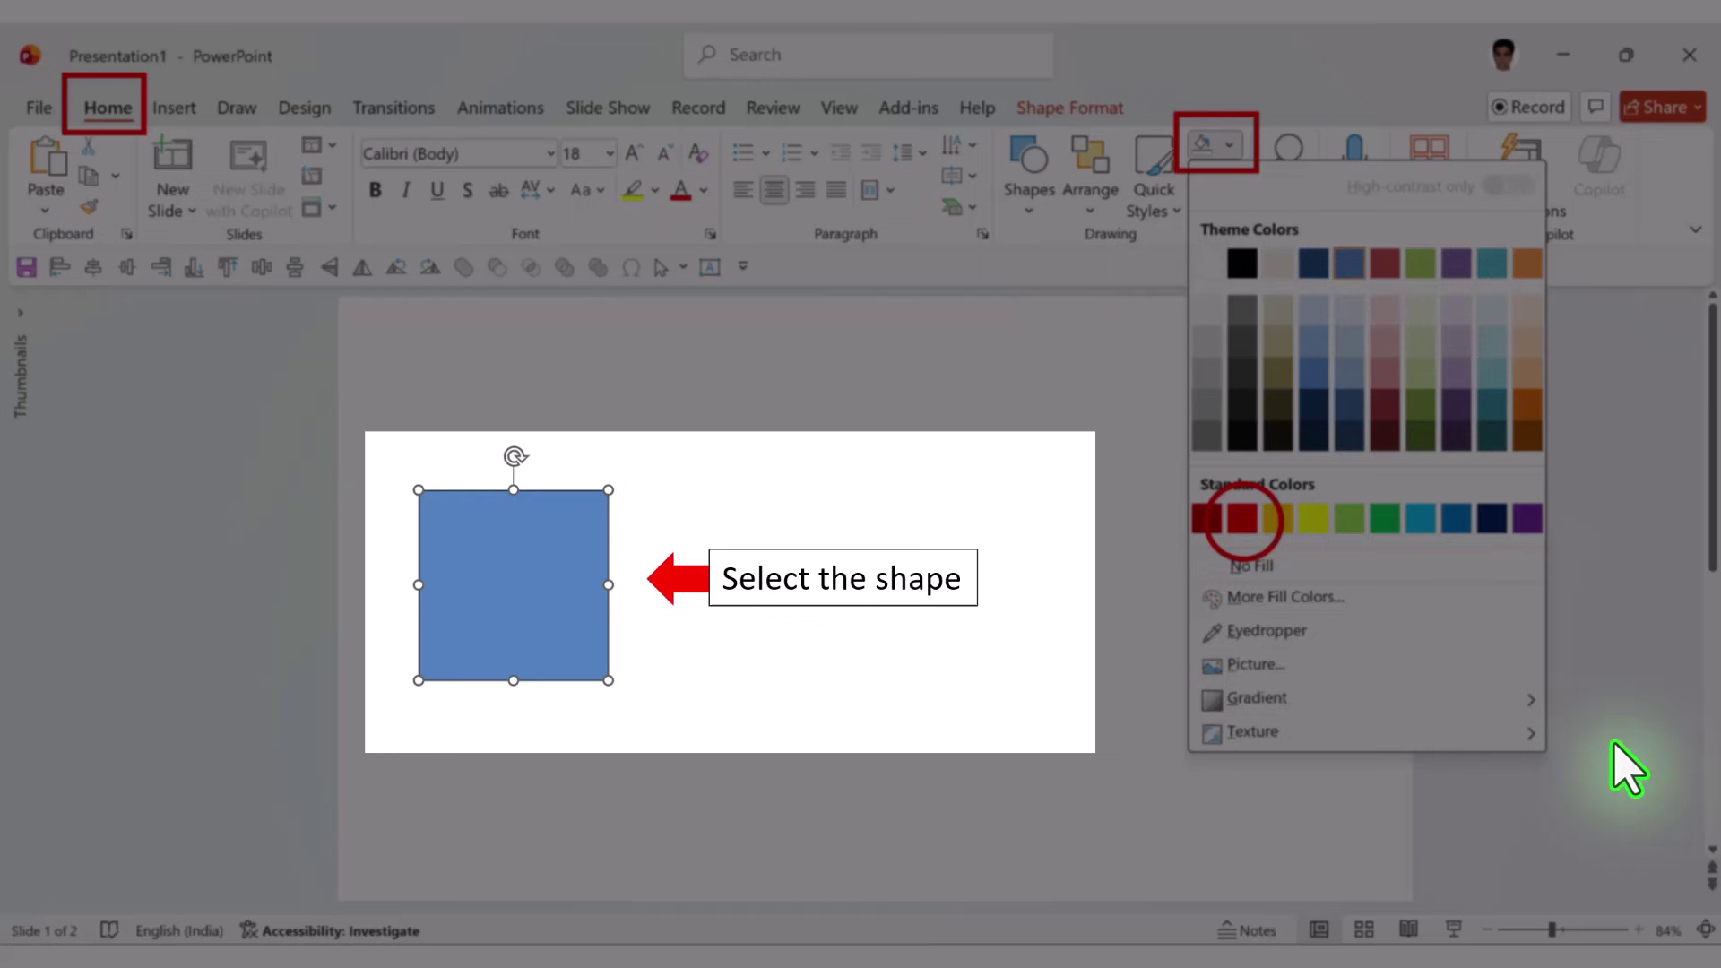
{"action": "key", "text": "Escape"}
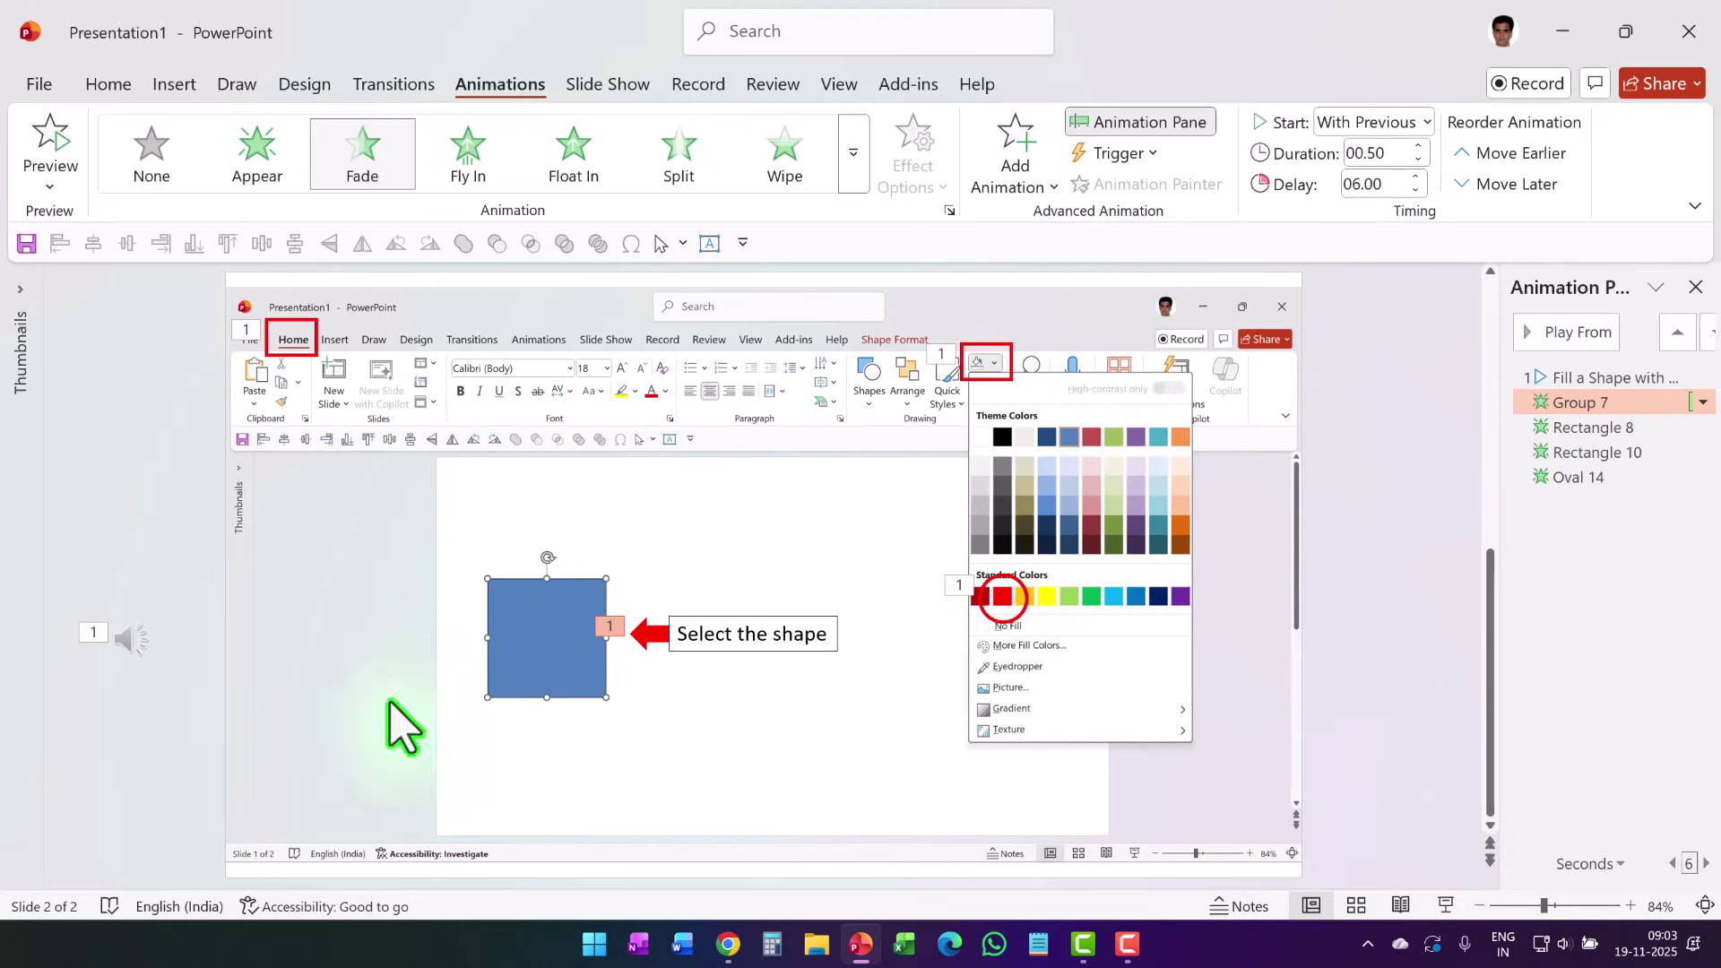
Pause the narration at the first cue, about 00:07.21, and bookmark it.
{"action": "left_click", "coordinate": [135, 647]}
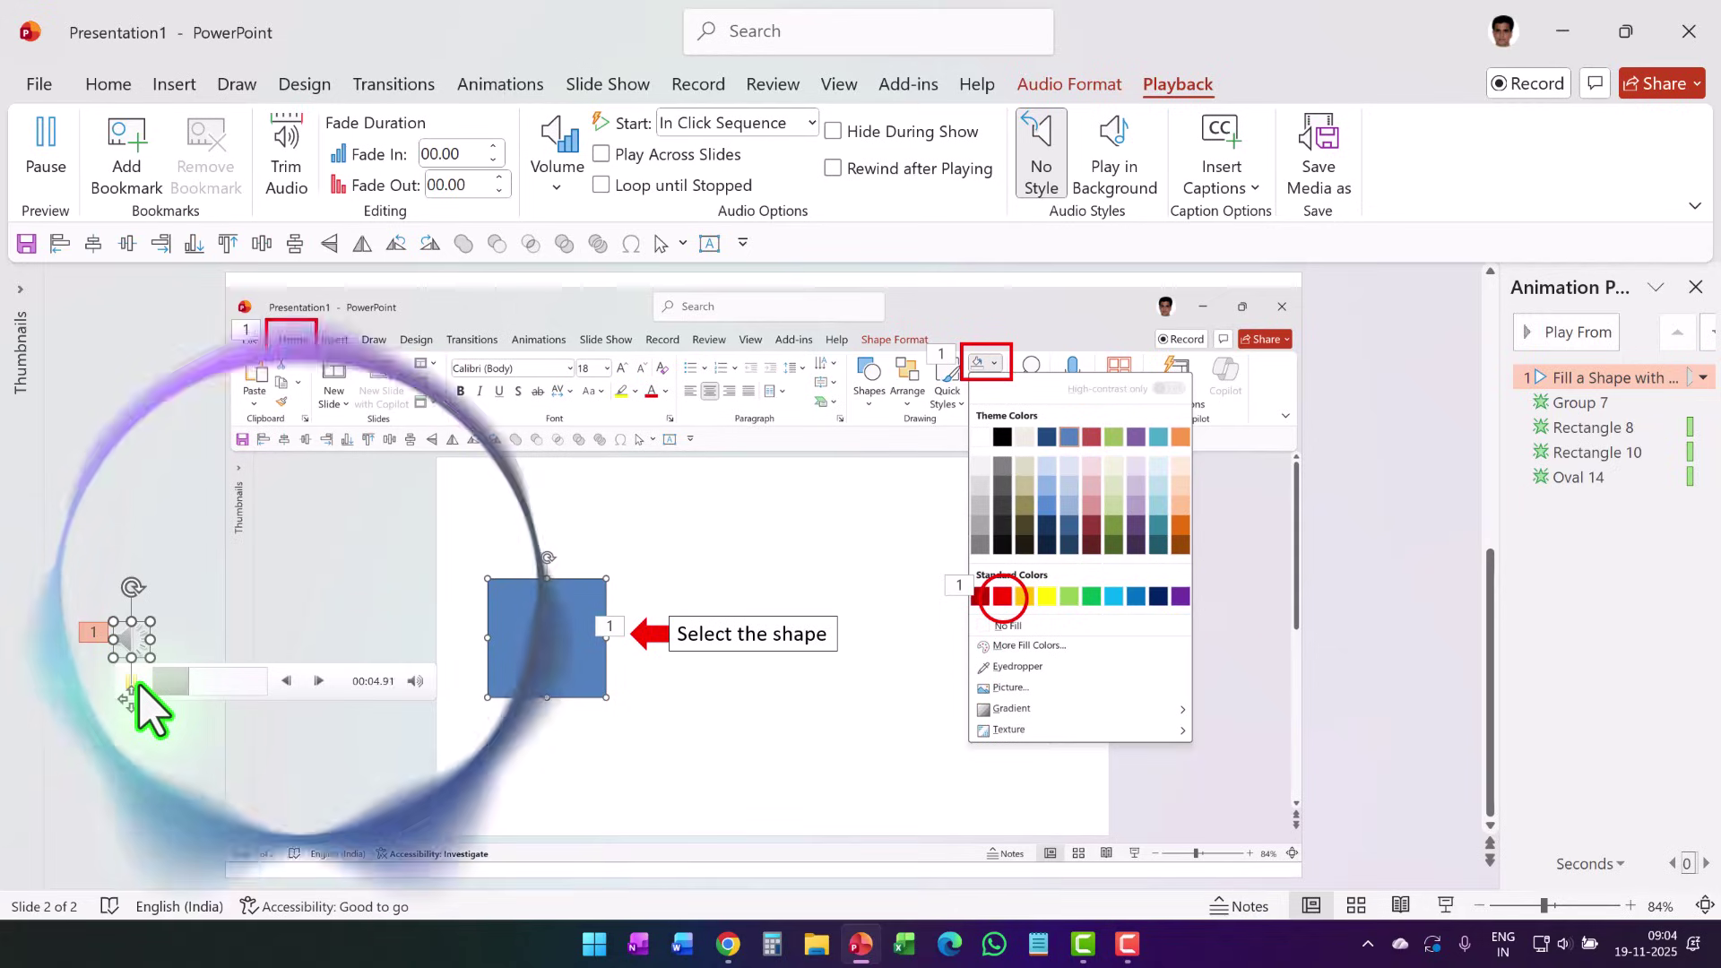
{"action": "key", "text": "alt+p"}
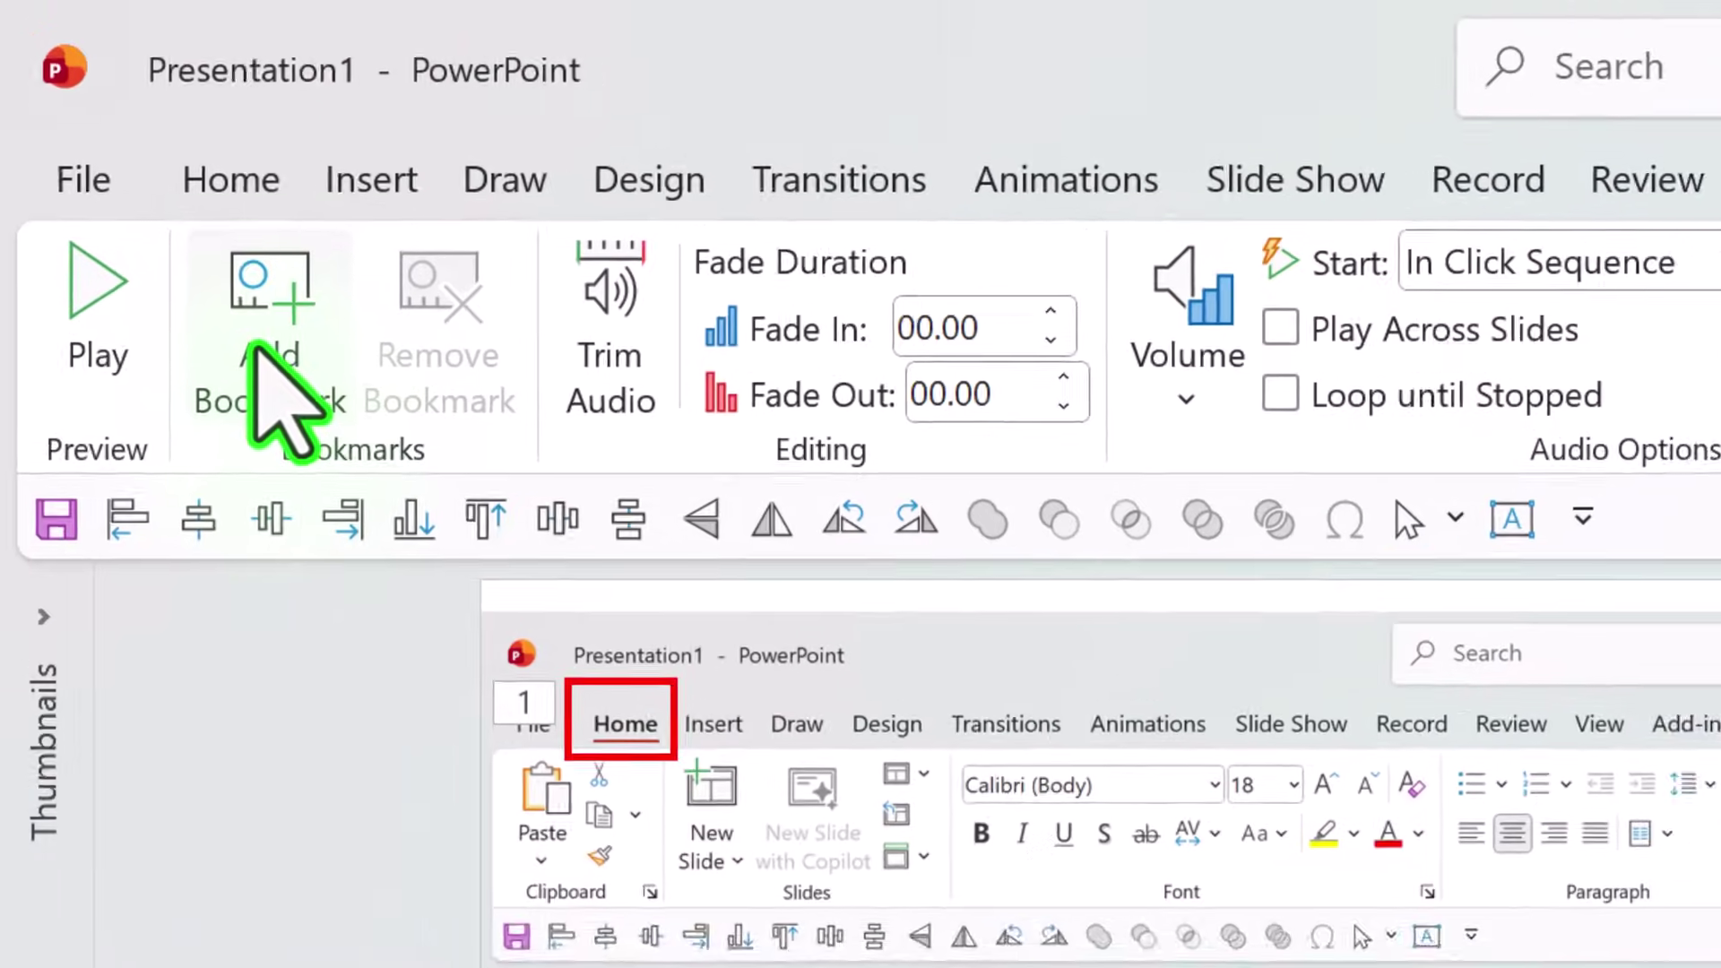
{"action": "left_click", "coordinate": [258, 350]}
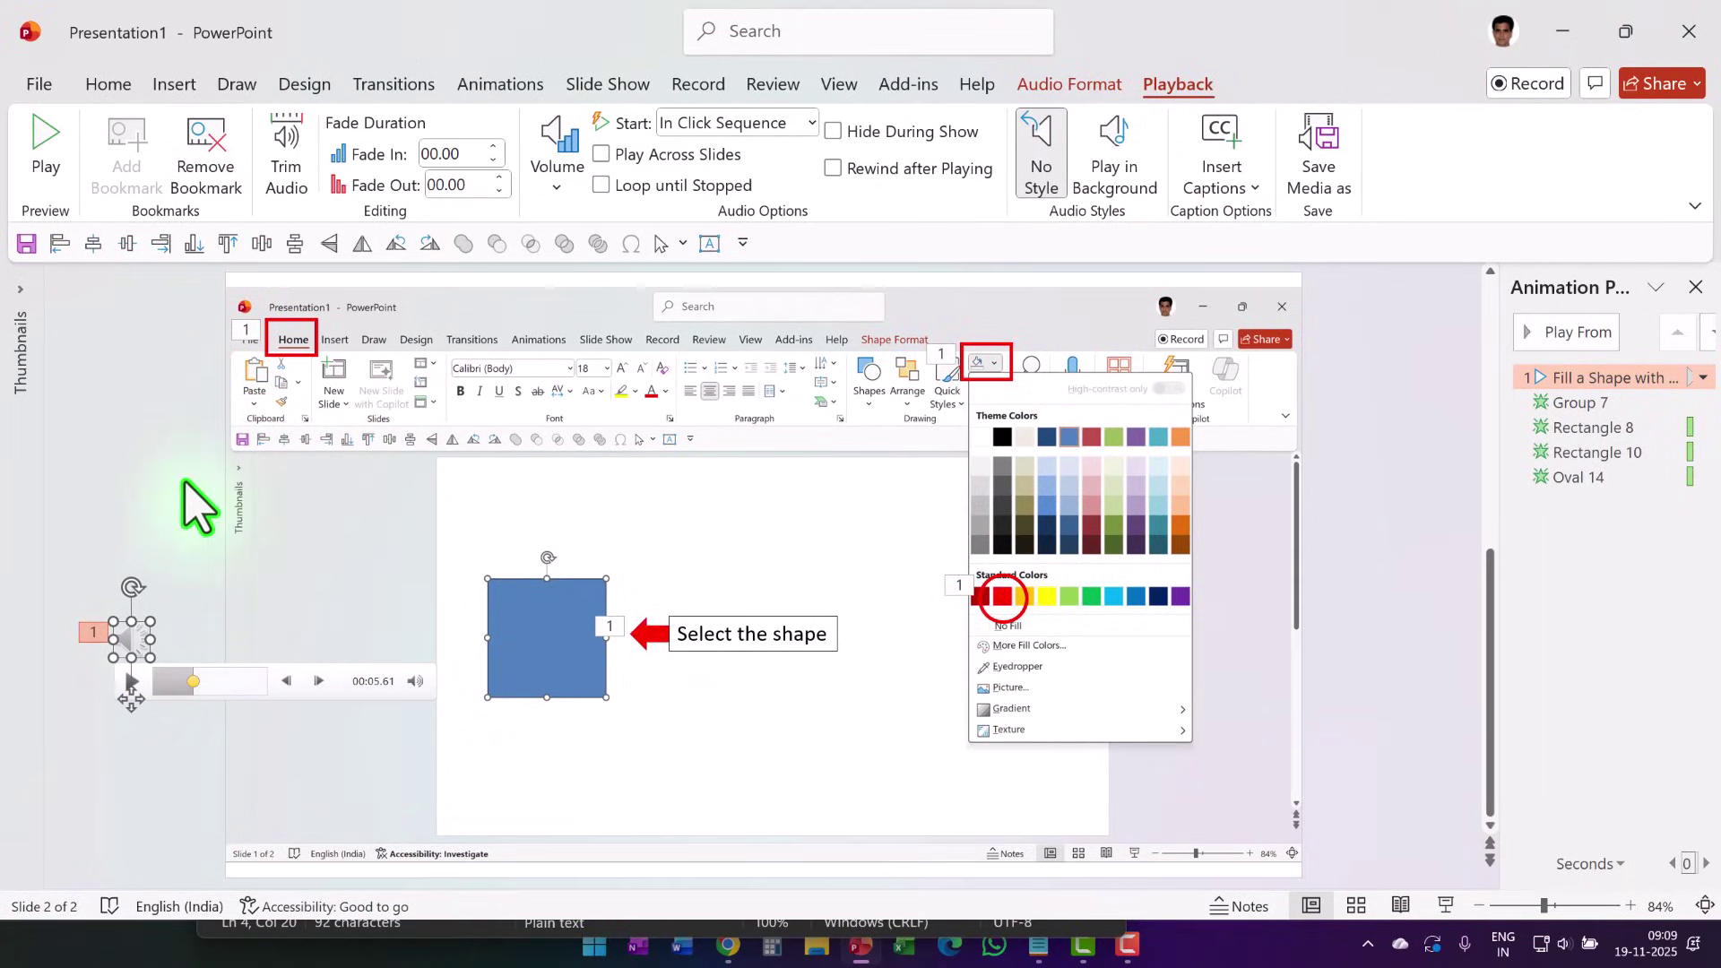
Resume the narration, pause at 00:13.62 and add a second bookmark there.
{"action": "left_click", "coordinate": [132, 681]}
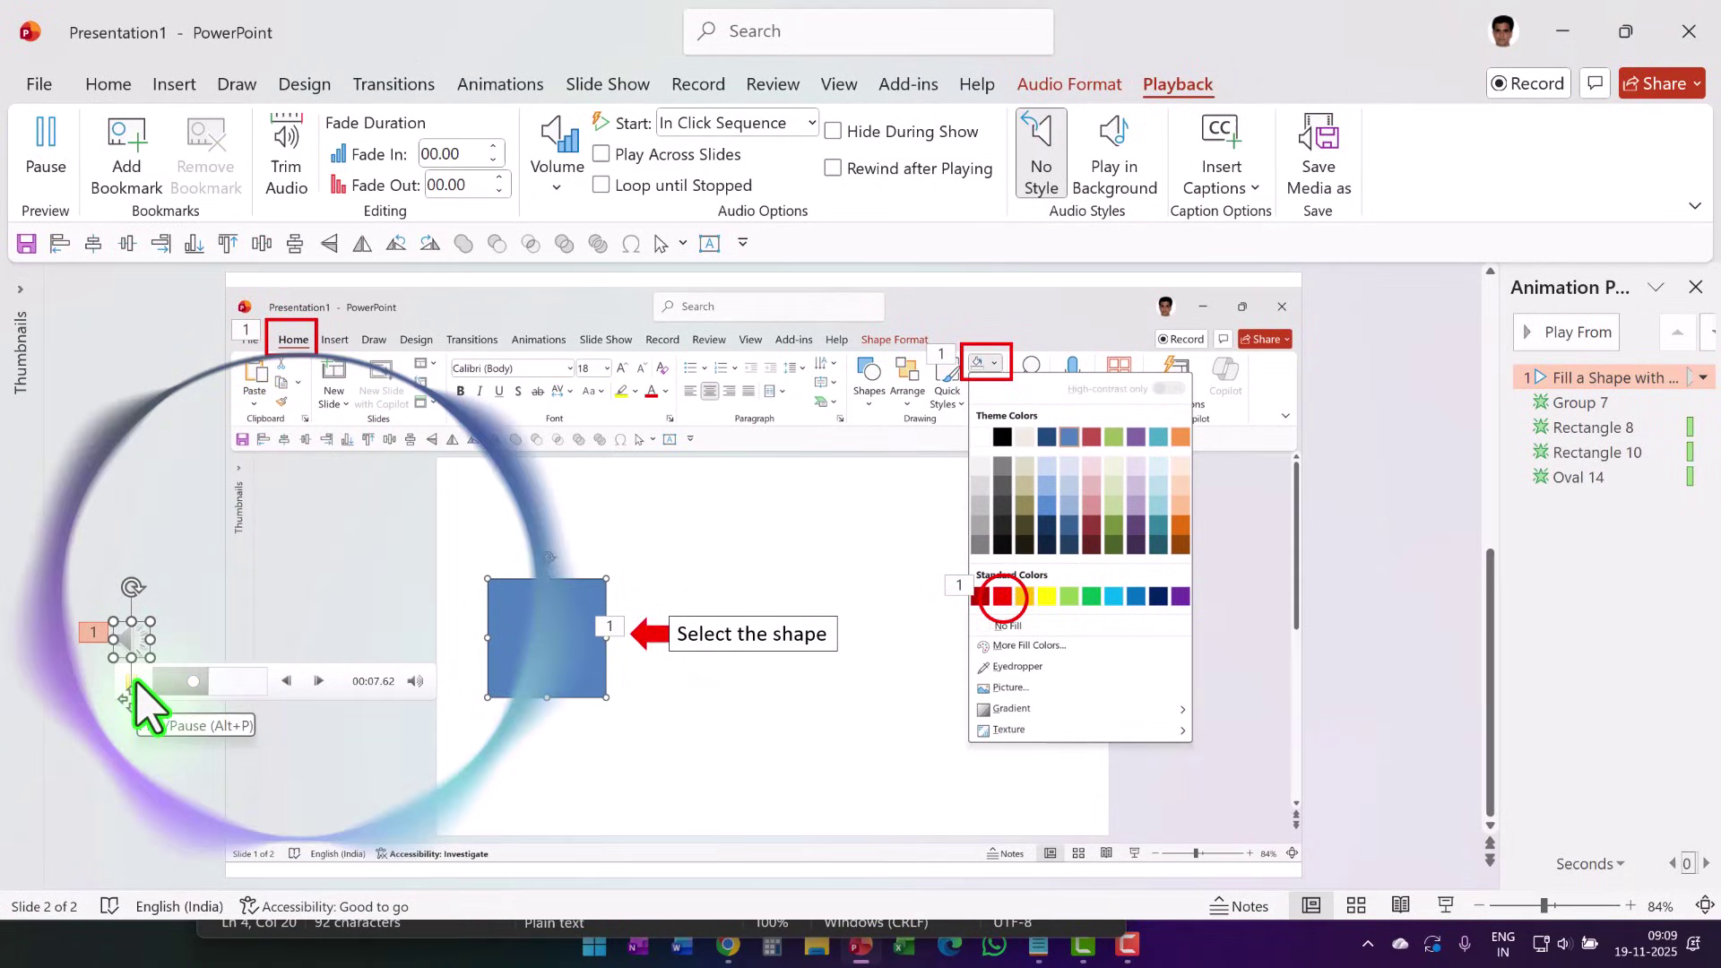
{"action": "left_click", "coordinate": [132, 686]}
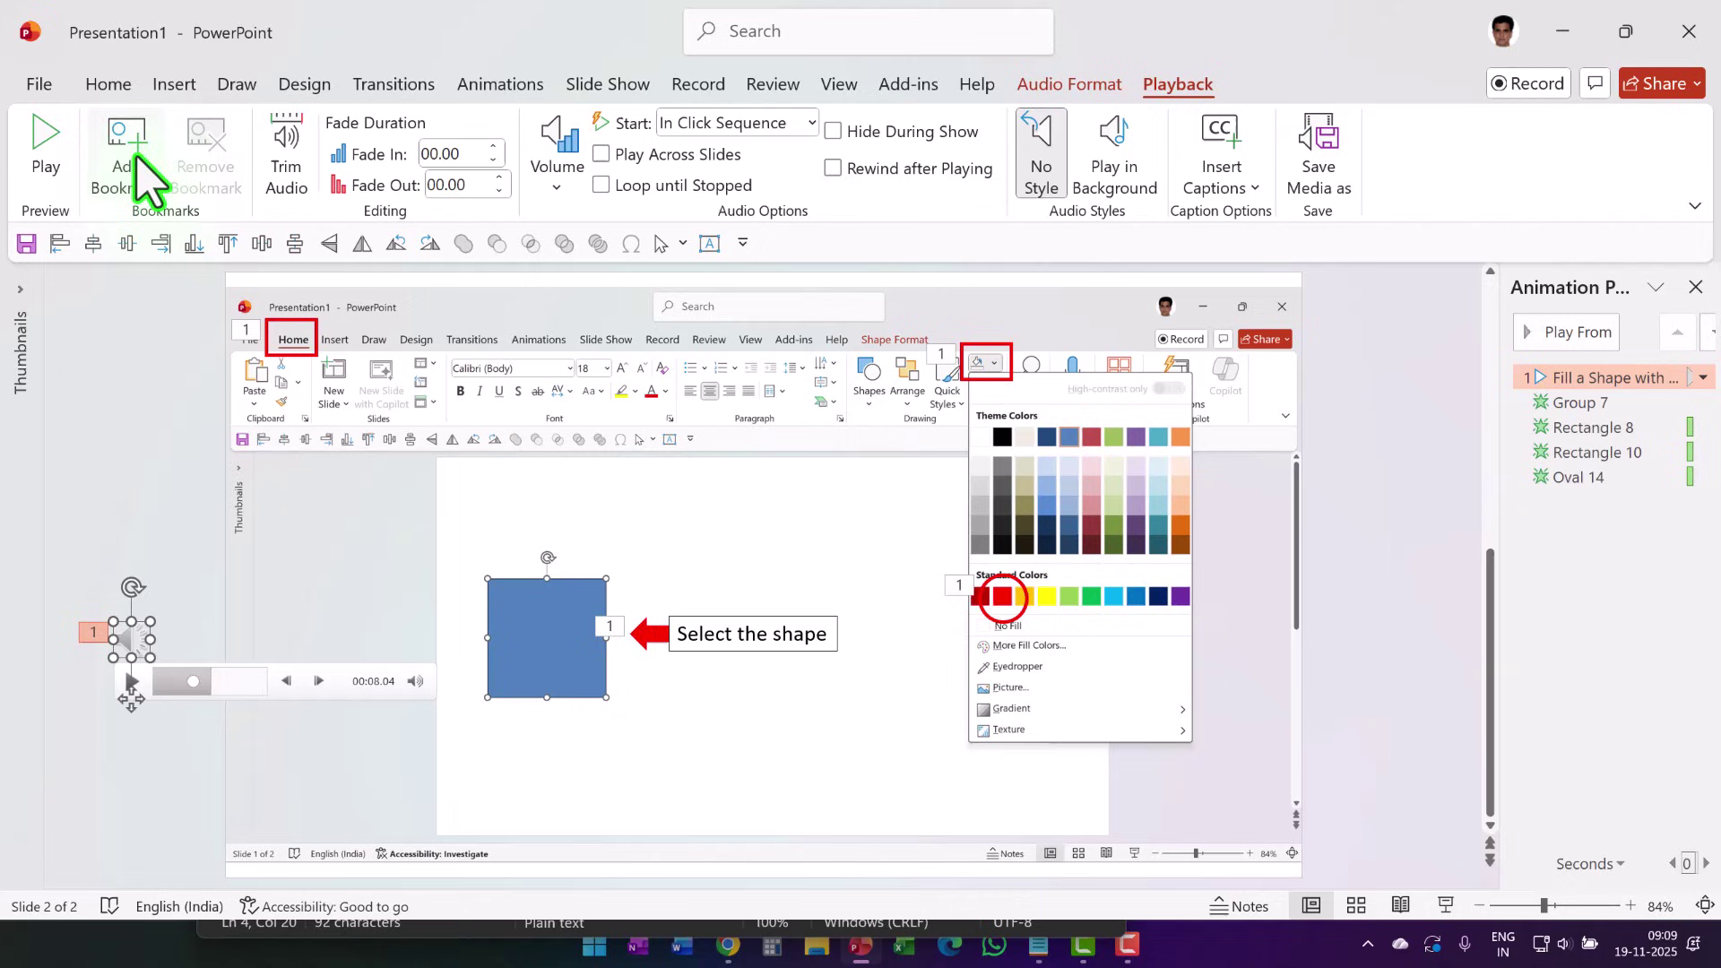
{"action": "left_click", "coordinate": [132, 685]}
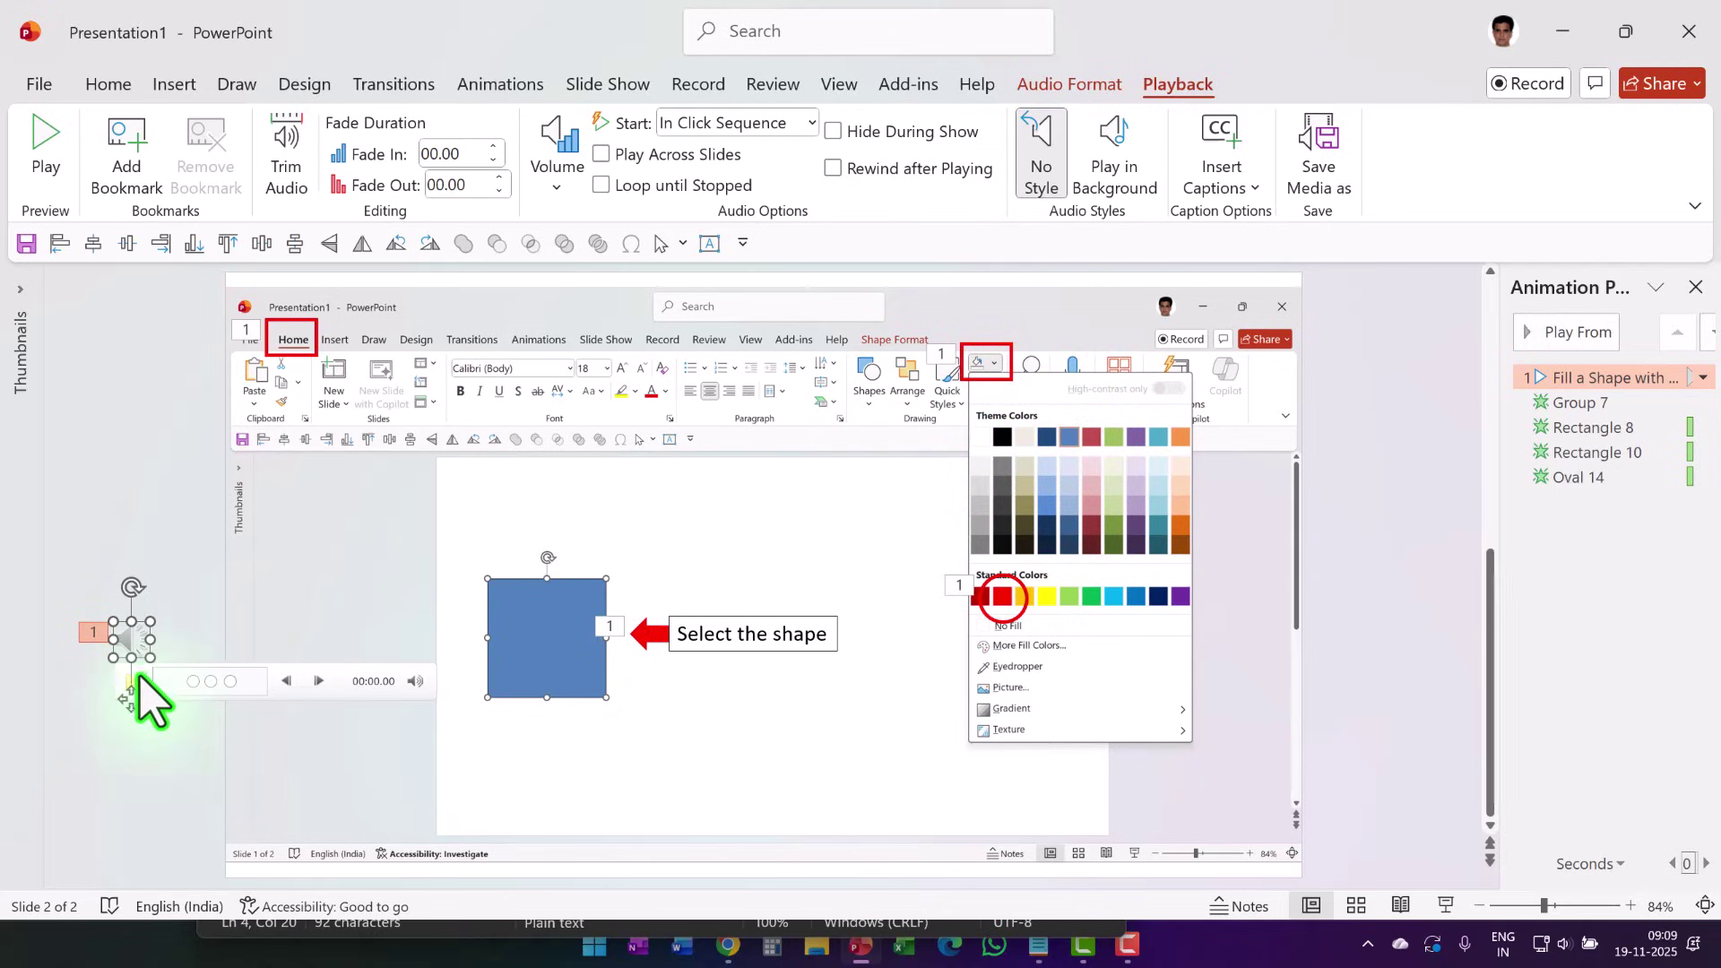
{"action": "left_click", "coordinate": [133, 683]}
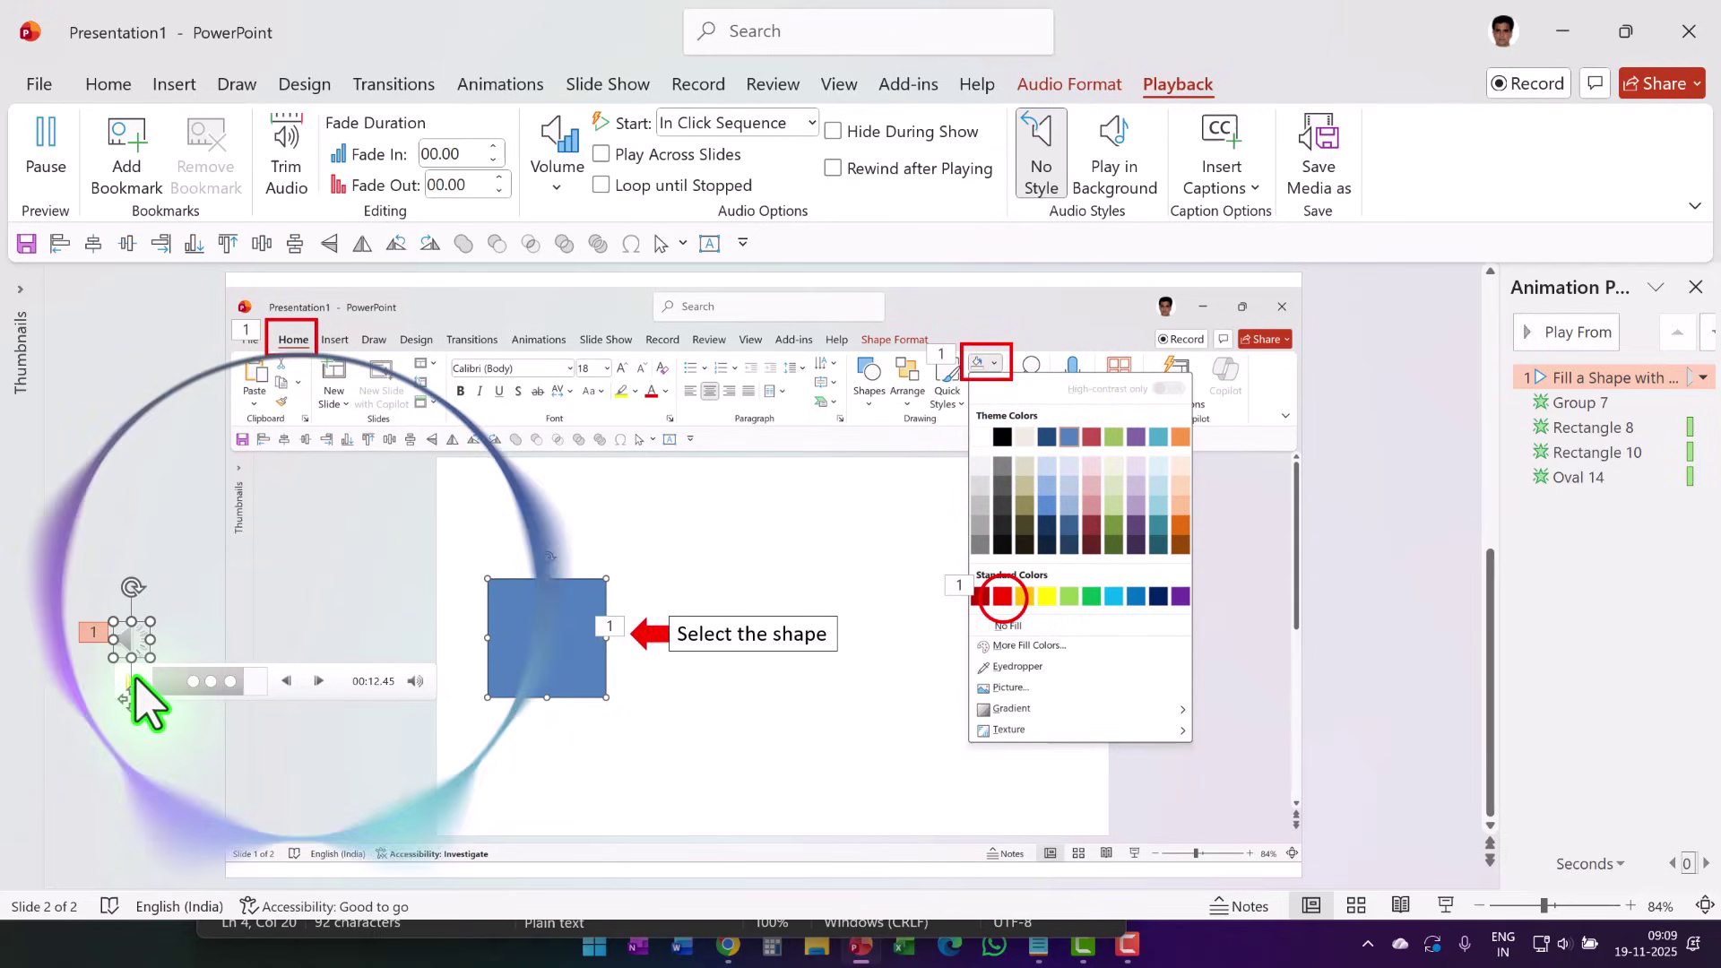
{"action": "left_click", "coordinate": [133, 683]}
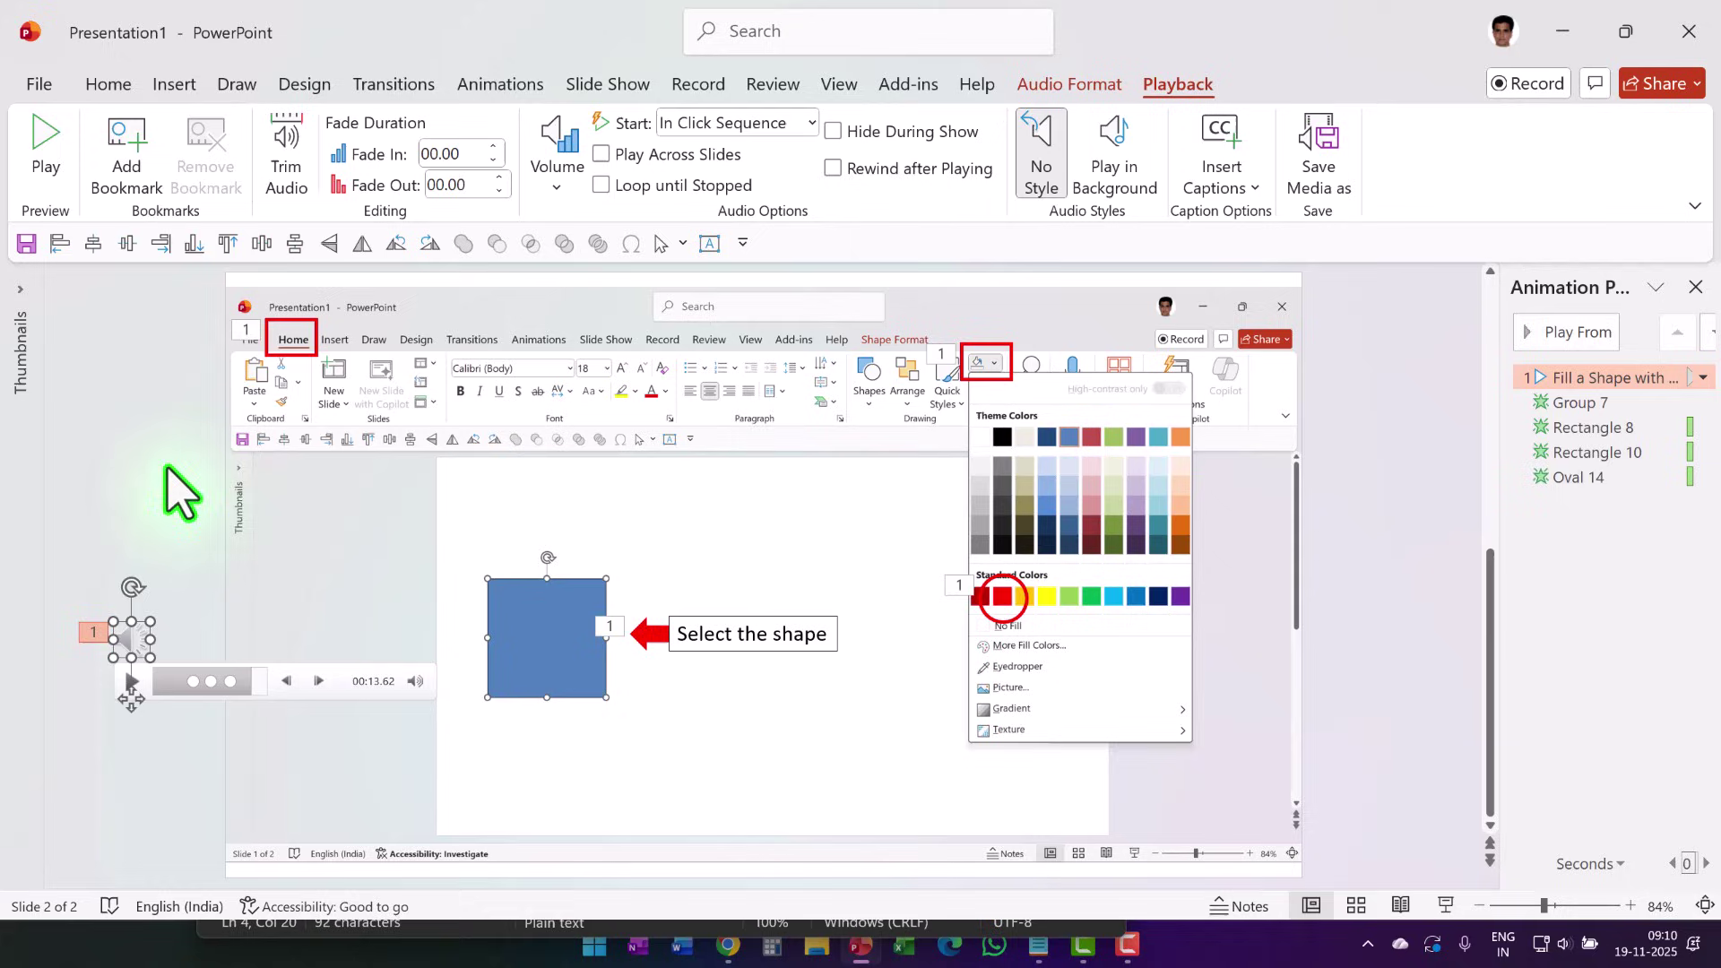
{"action": "left_click", "coordinate": [139, 148]}
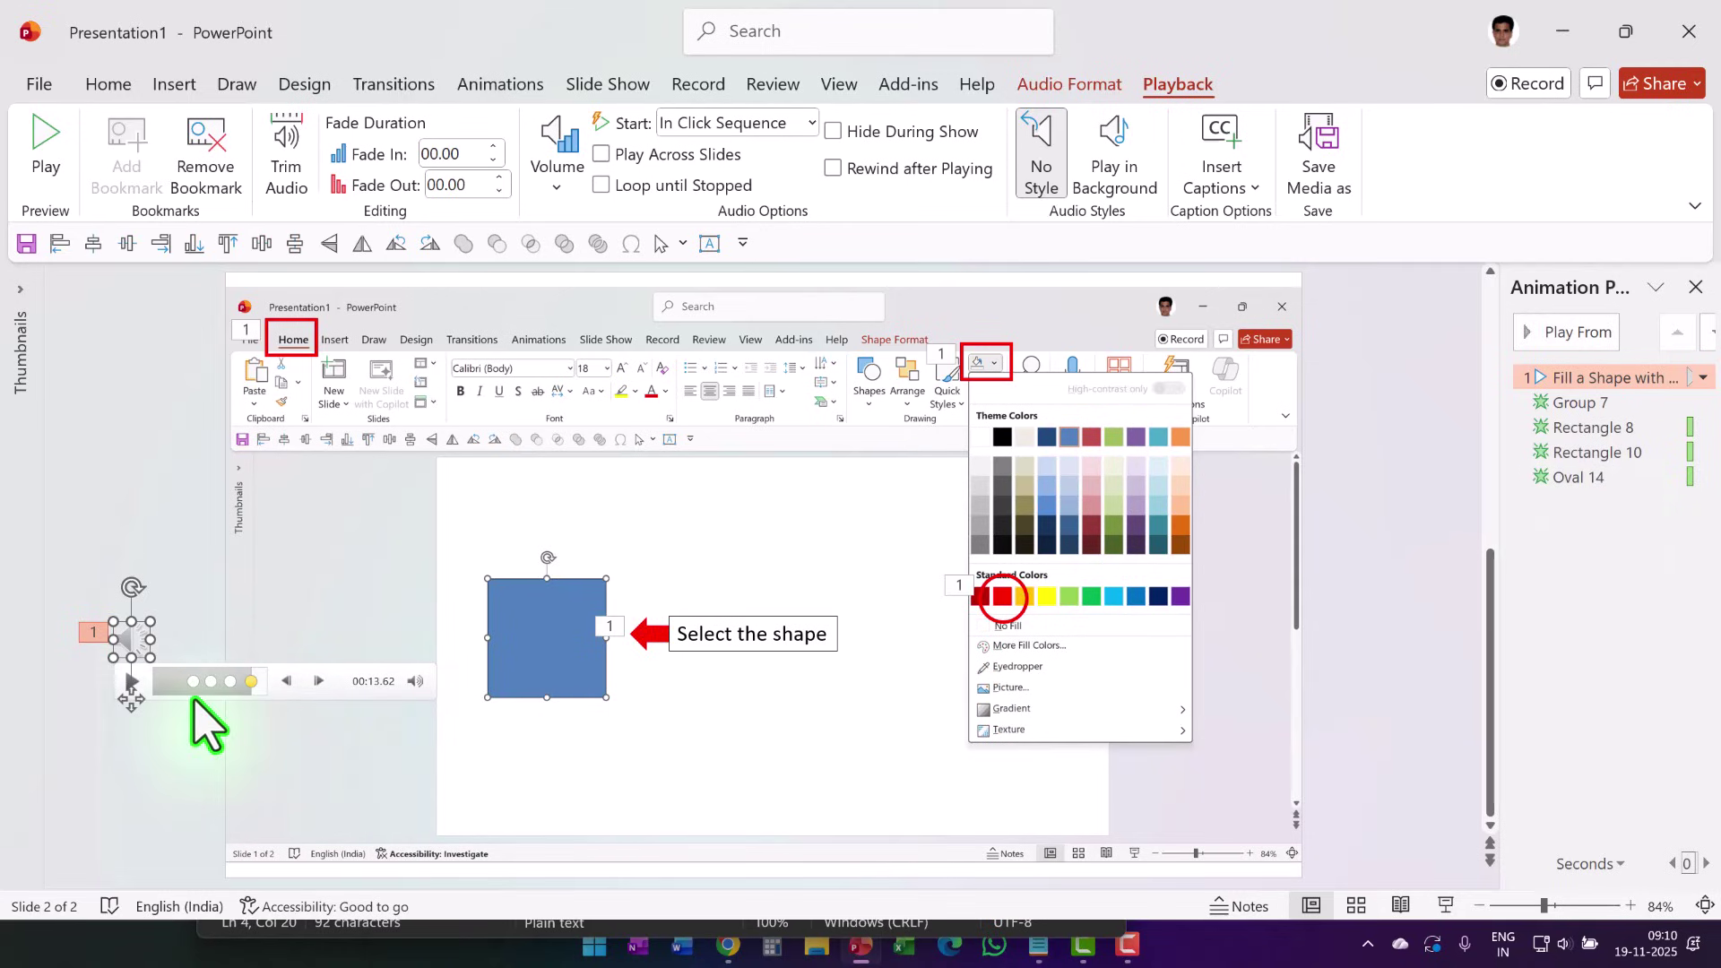
Trigger the Group 7 animation on Bookmark 1 and Rectangle 8 on Bookmark 2.
{"action": "left_click", "coordinate": [1571, 403]}
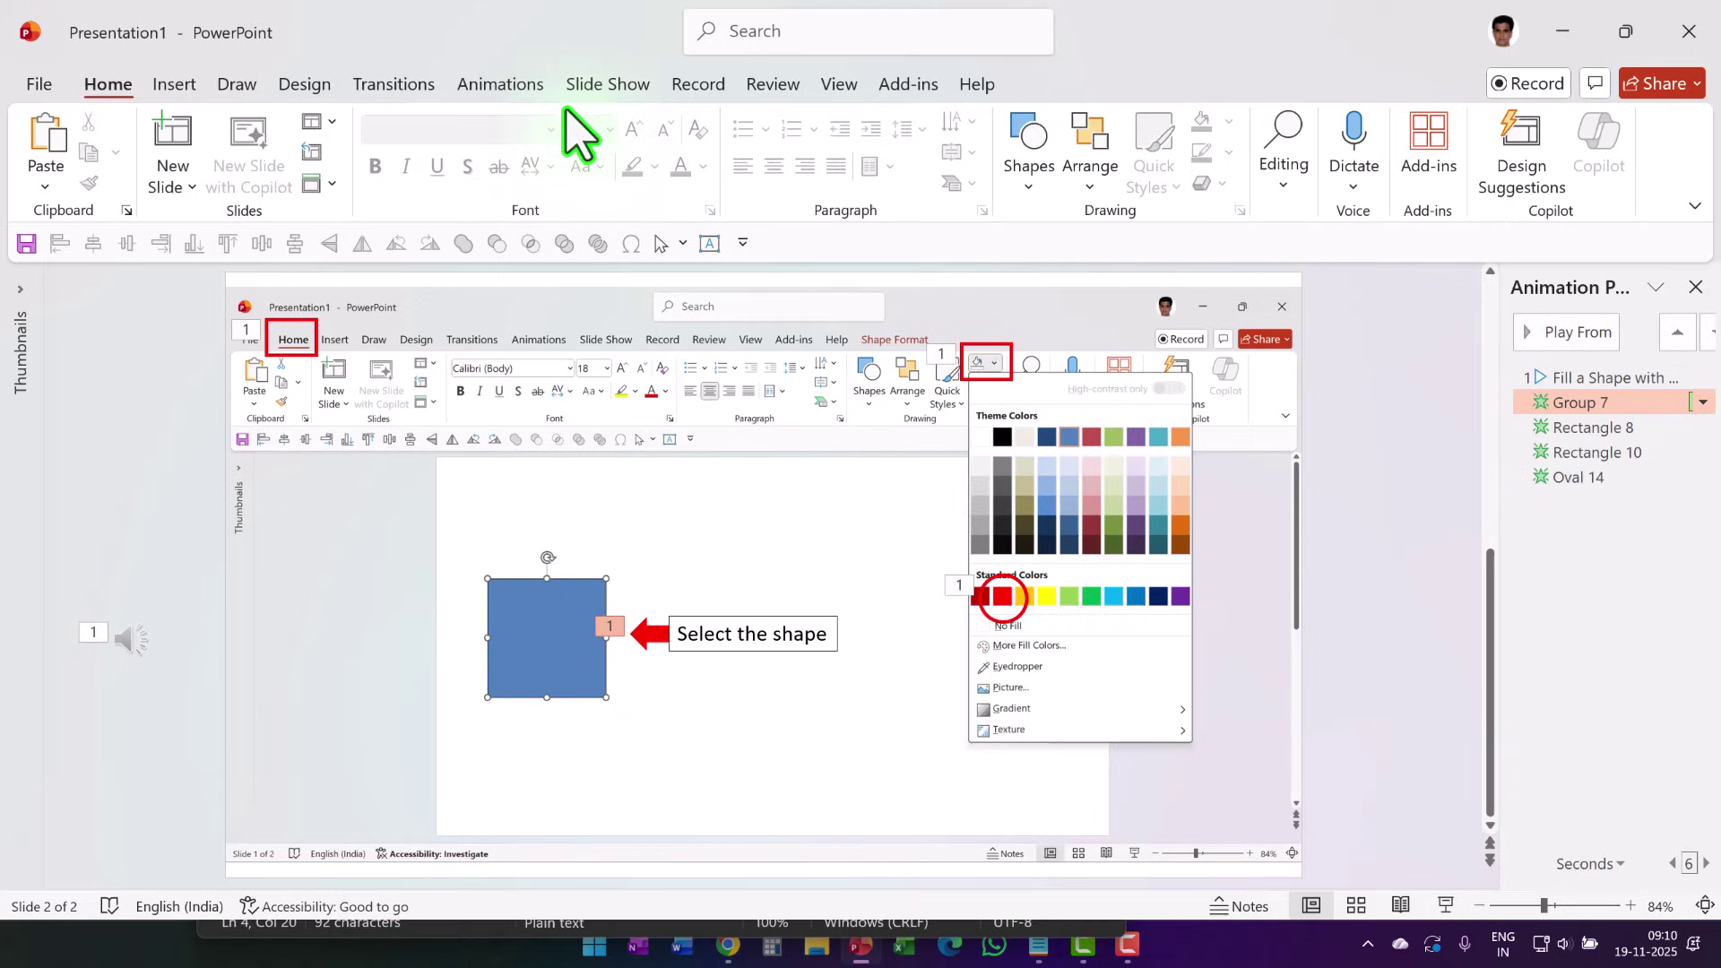
{"action": "left_click", "coordinate": [523, 87]}
{"action": "left_click", "coordinate": [1155, 155]}
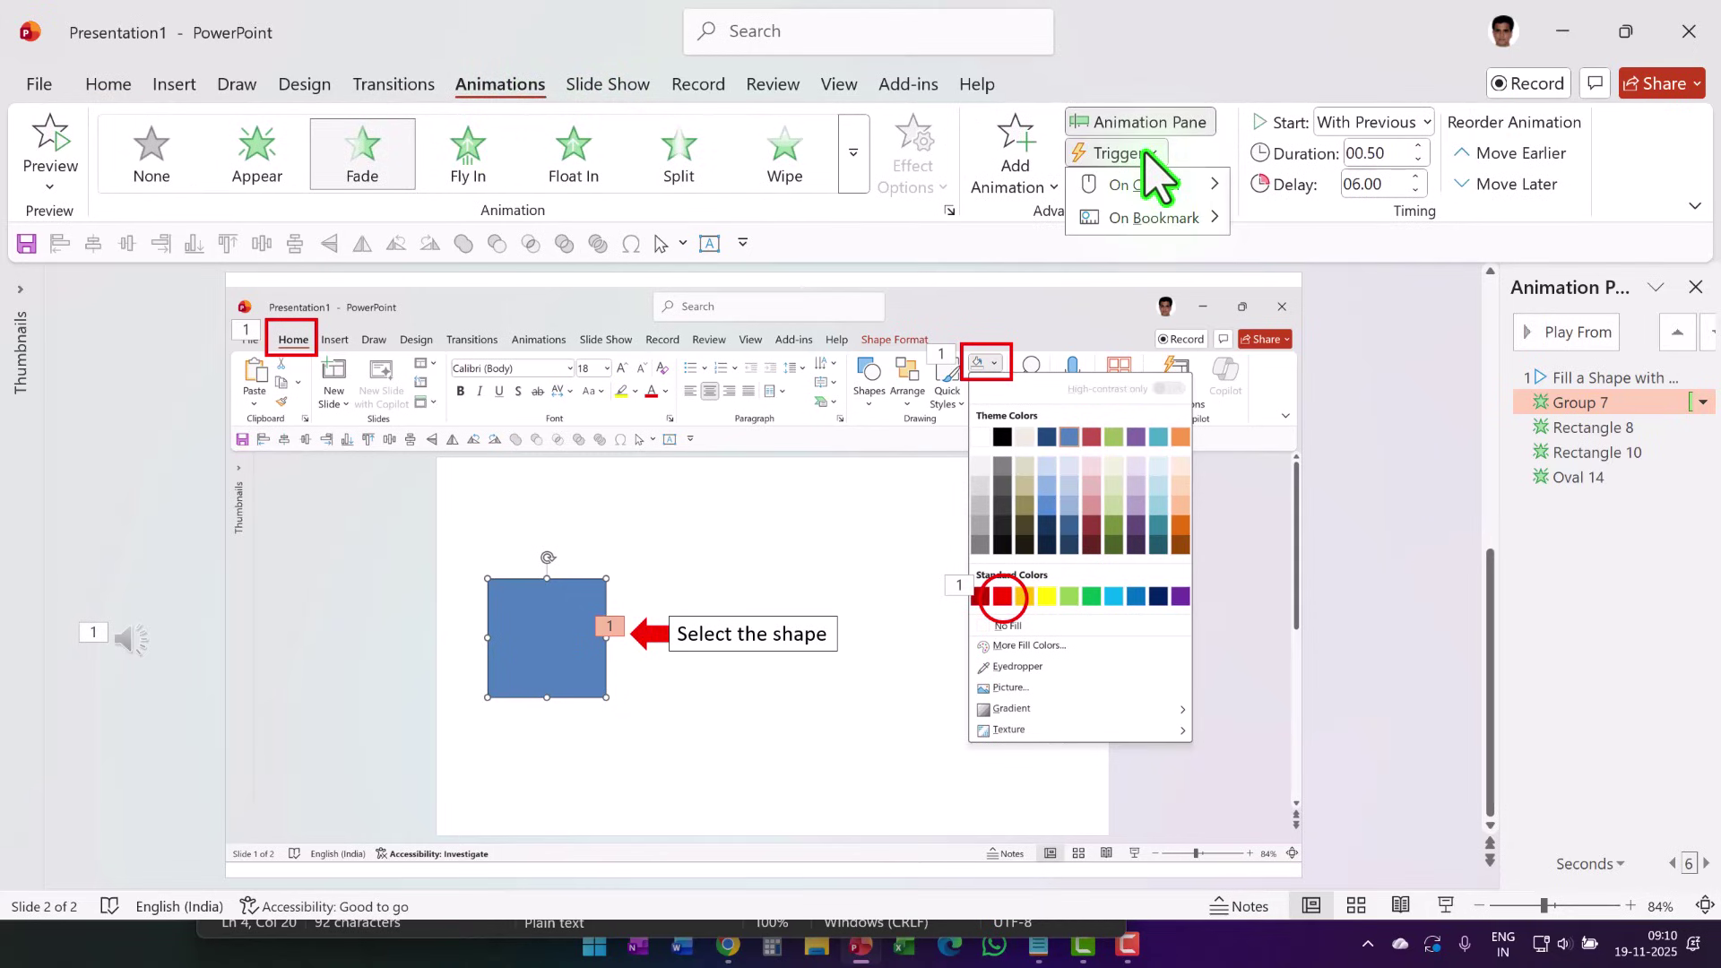
{"action": "mouse_move", "coordinate": [1156, 224]}
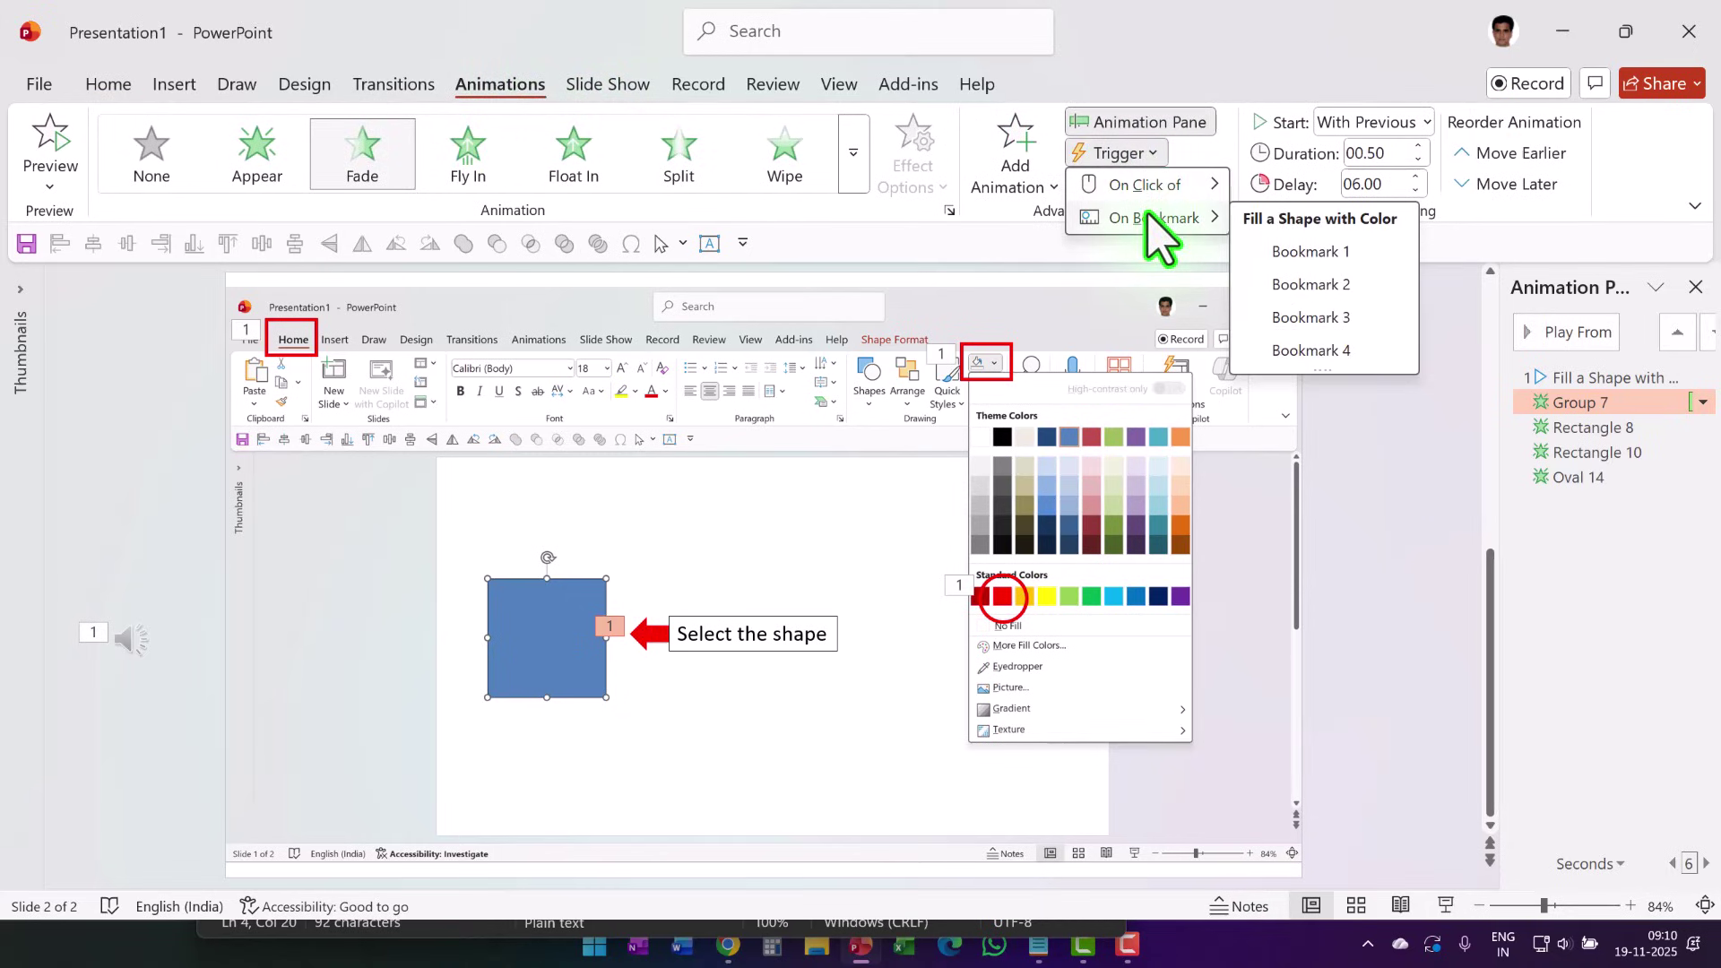
{"action": "left_click", "coordinate": [1295, 252]}
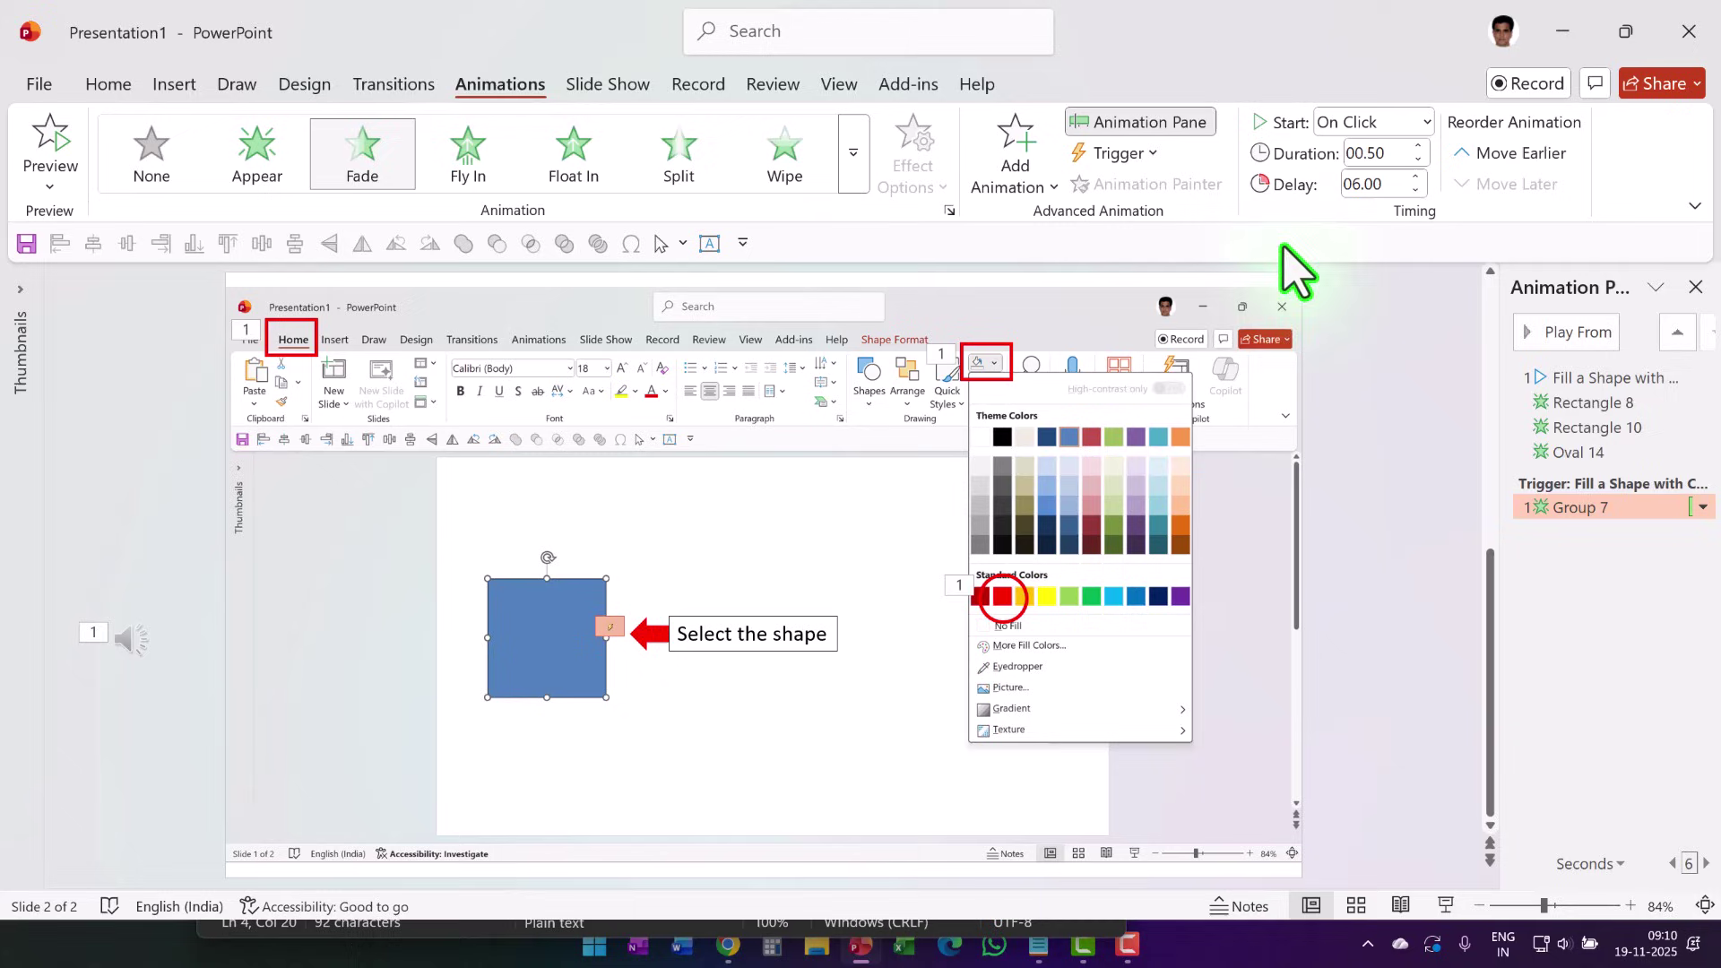
{"action": "left_click", "coordinate": [1607, 403]}
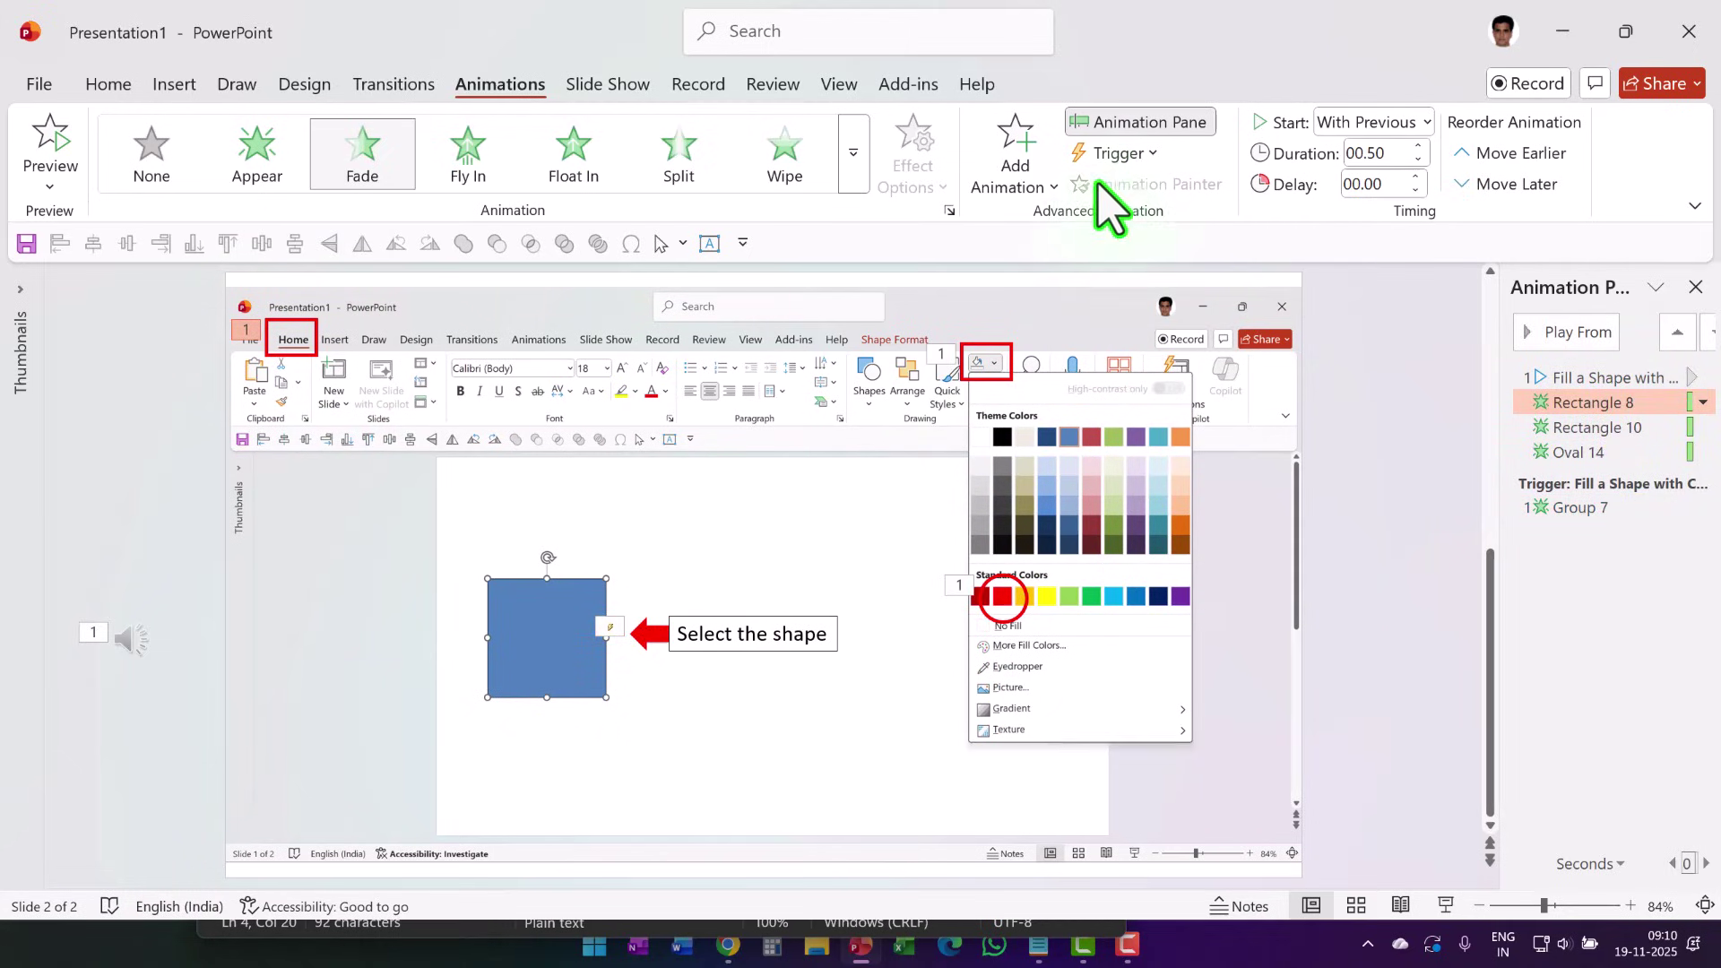
{"action": "left_click", "coordinate": [1125, 154]}
{"action": "mouse_move", "coordinate": [1158, 221]}
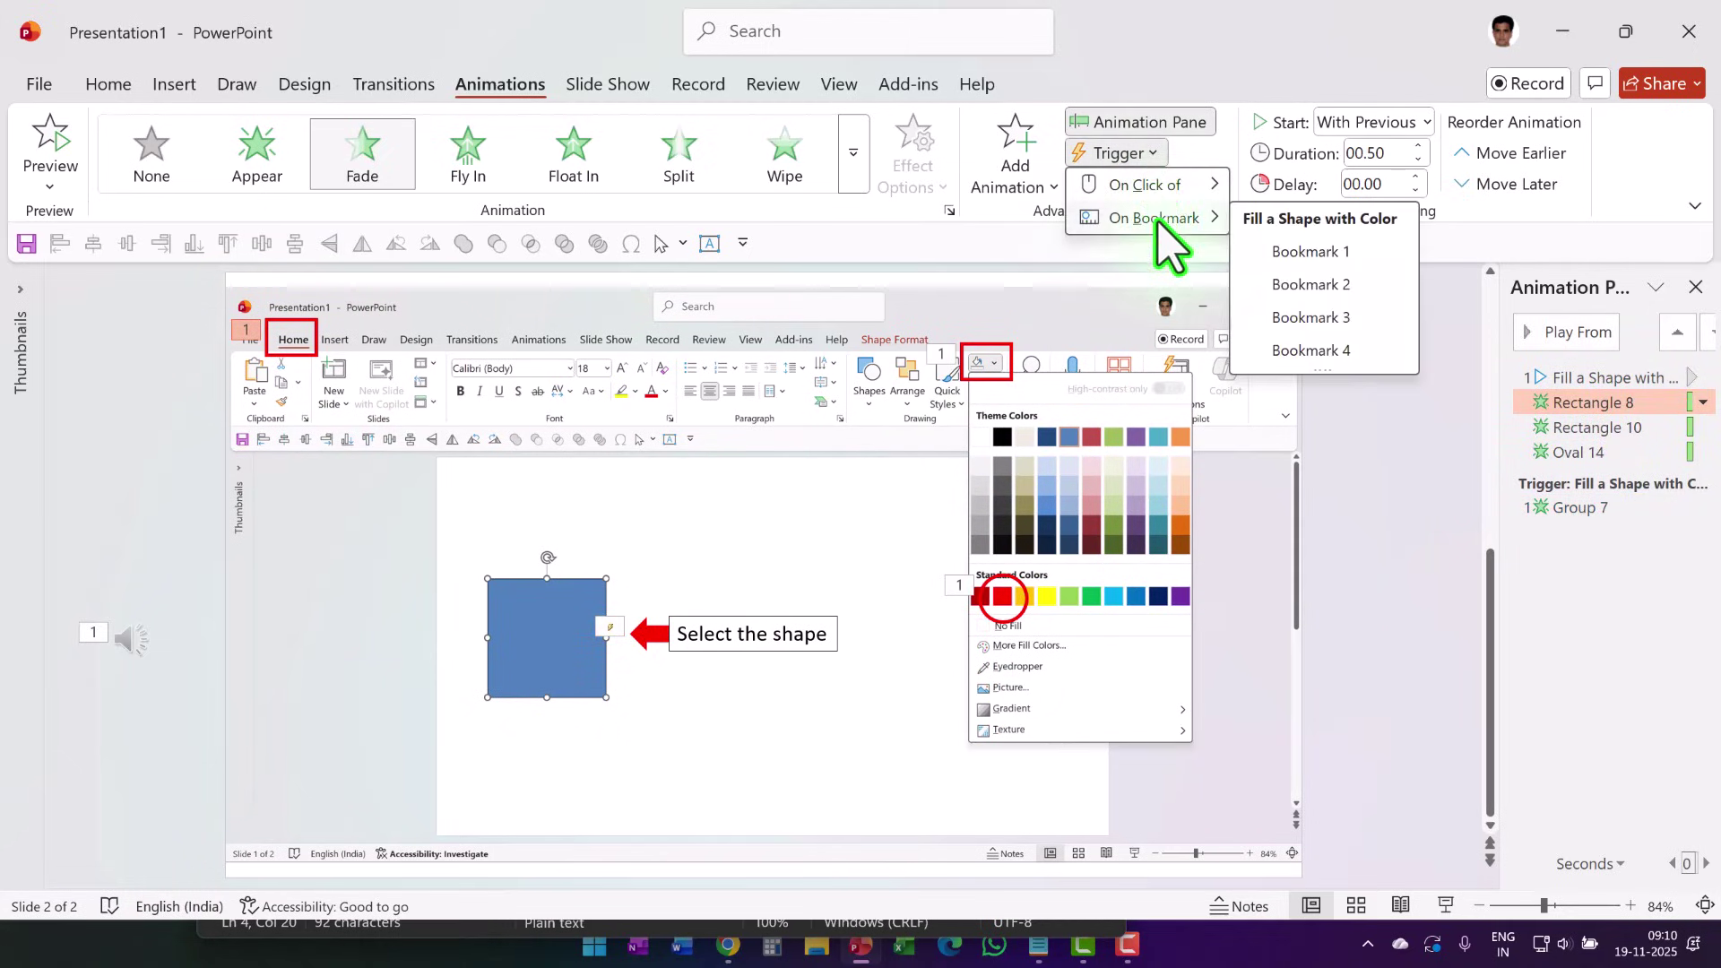
{"action": "left_click", "coordinate": [1311, 284]}
Trigger the Rectangle 10 animation on Bookmark 3 and Oval 14 on Bookmark 4.
{"action": "left_click", "coordinate": [1609, 402]}
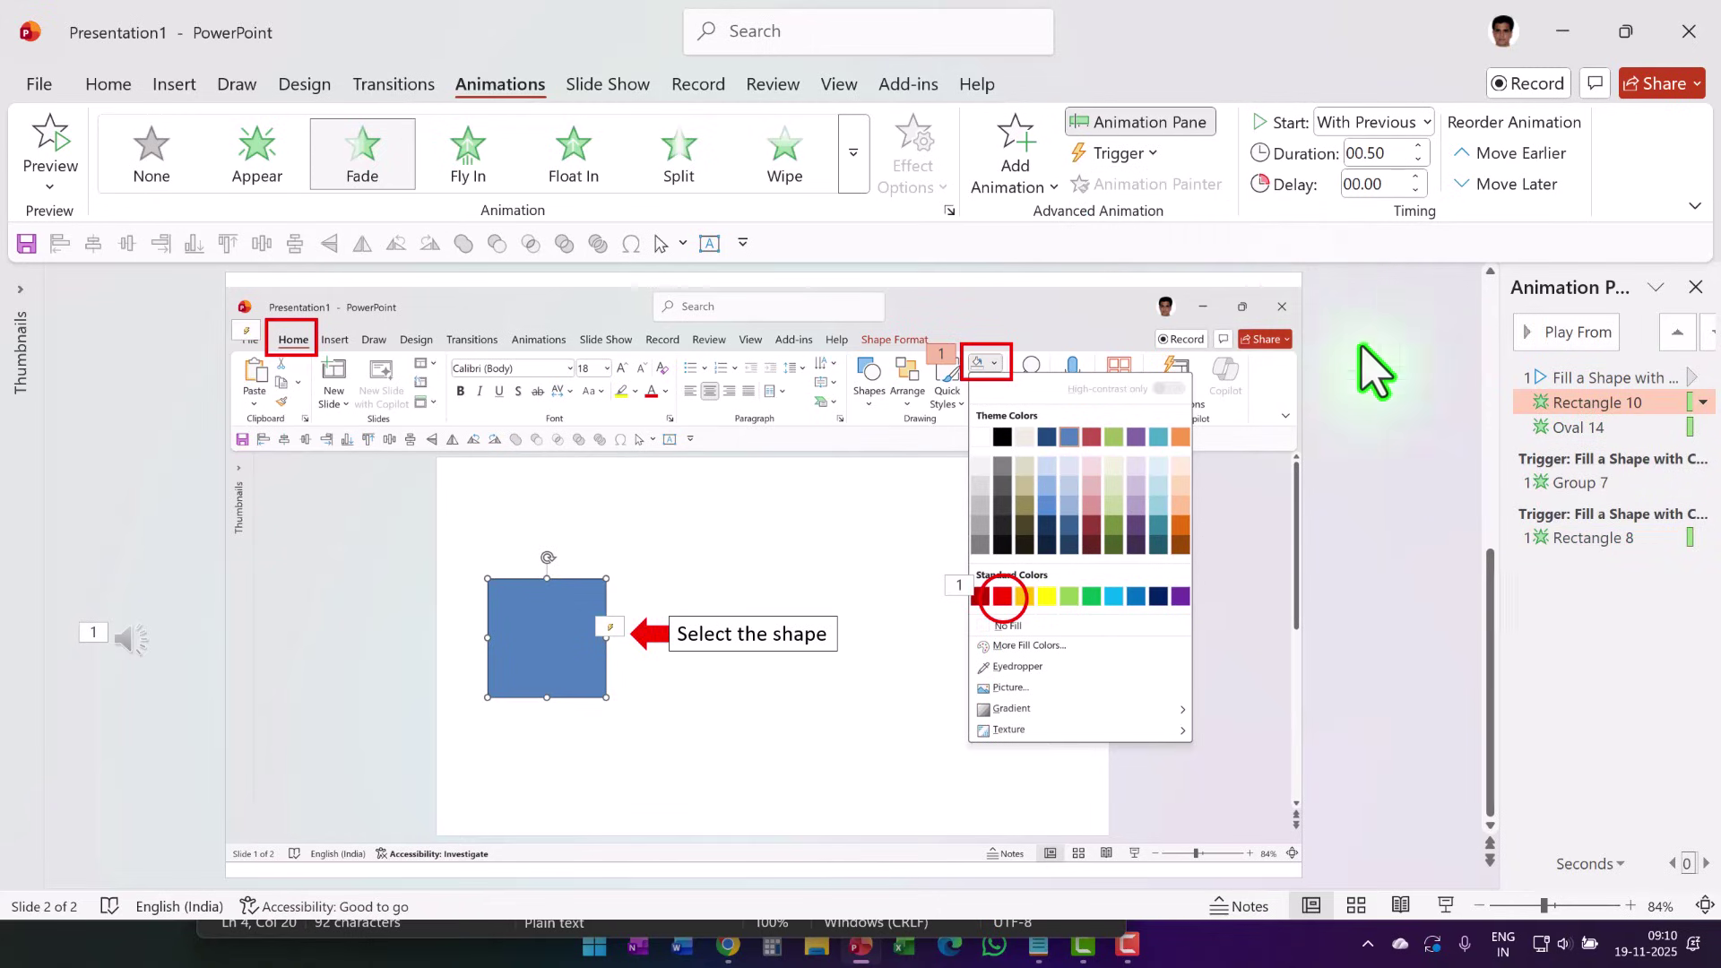
{"action": "left_click", "coordinate": [1128, 155]}
{"action": "mouse_move", "coordinate": [1185, 226]}
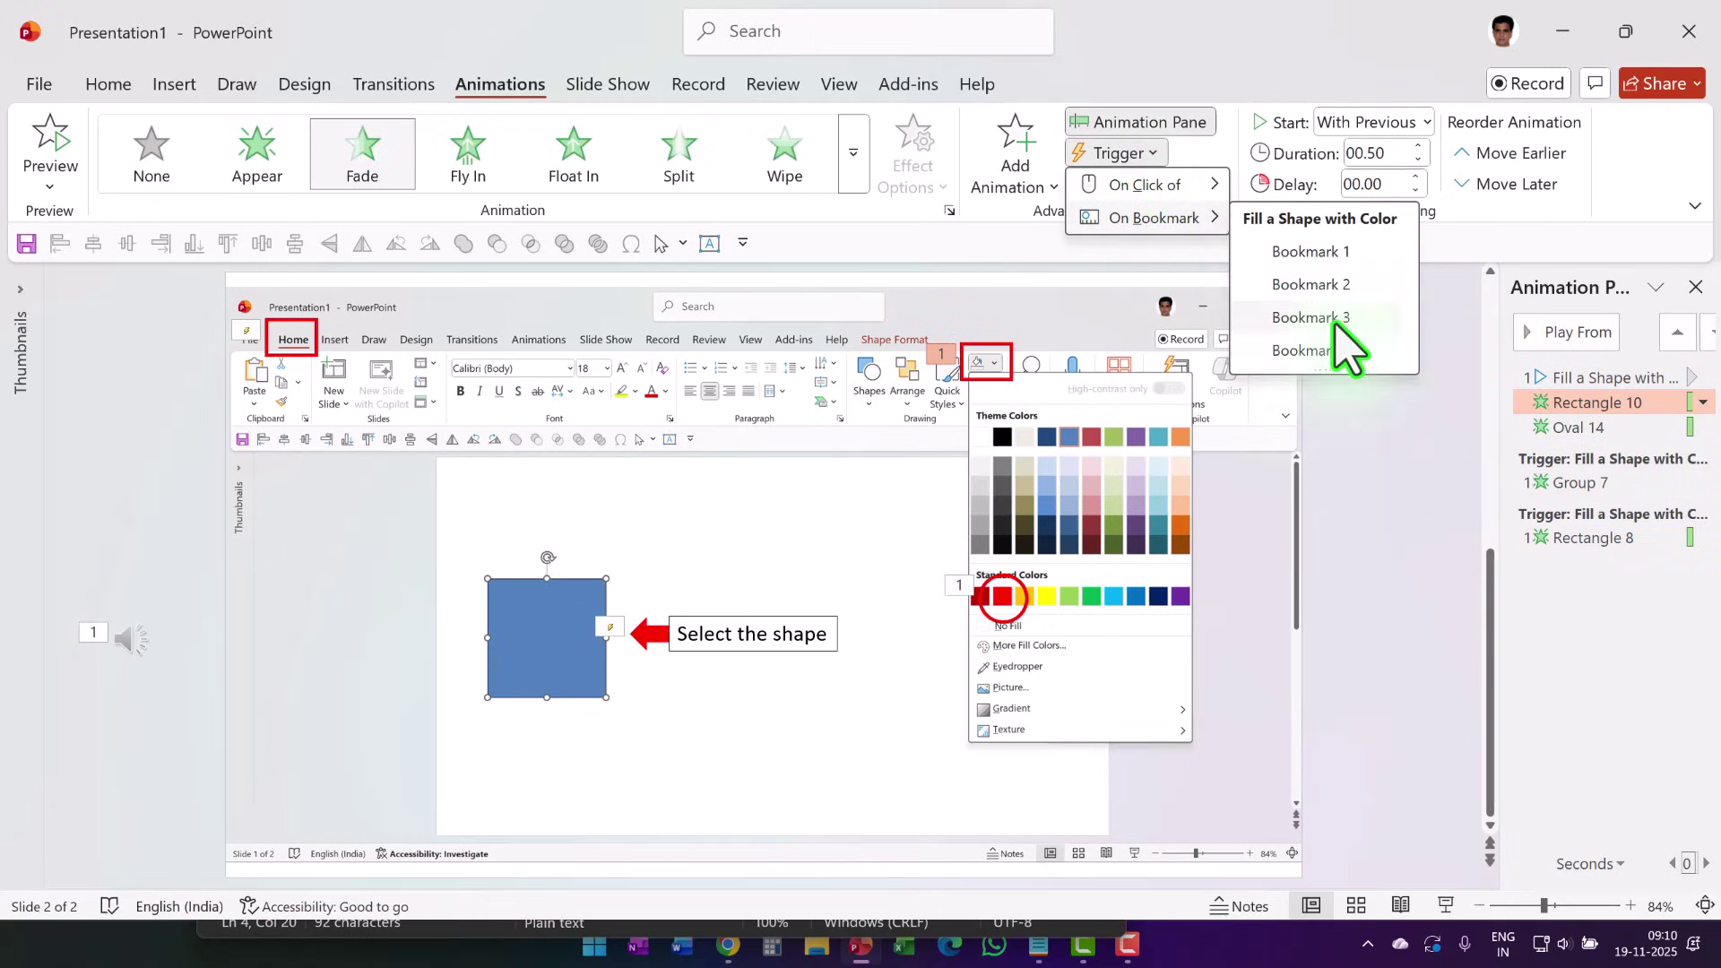
{"action": "left_click", "coordinate": [1310, 317]}
{"action": "left_click", "coordinate": [1578, 402]}
{"action": "left_click", "coordinate": [1137, 154]}
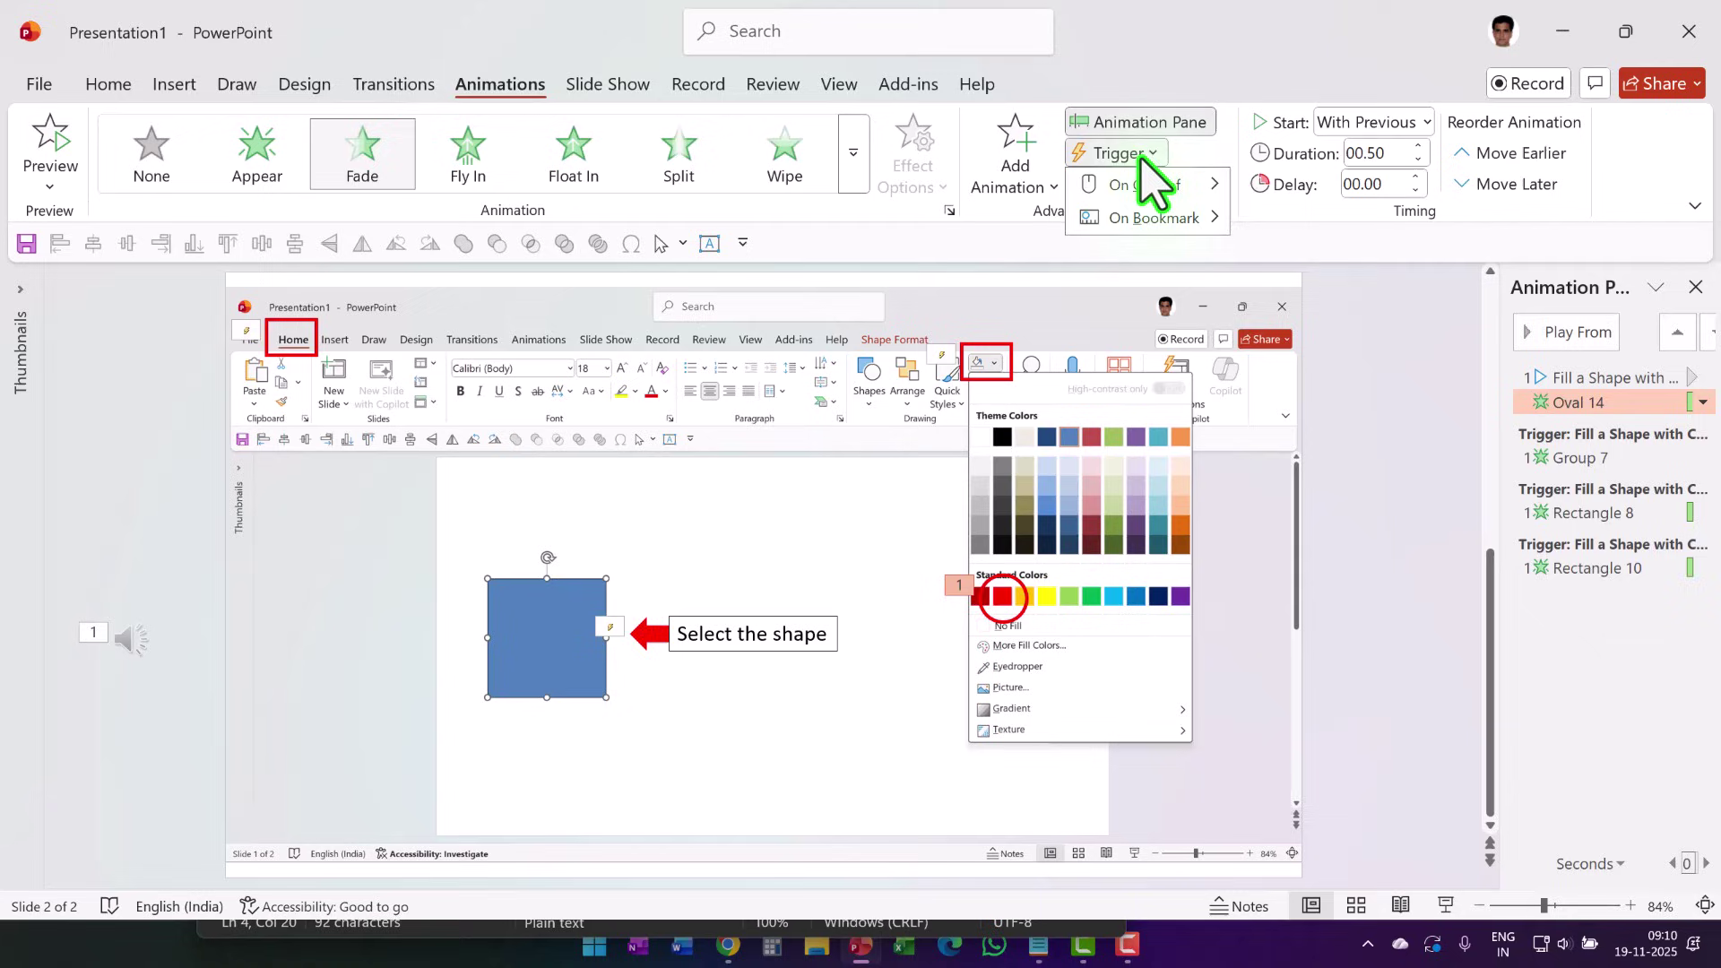
{"action": "mouse_move", "coordinate": [1196, 224]}
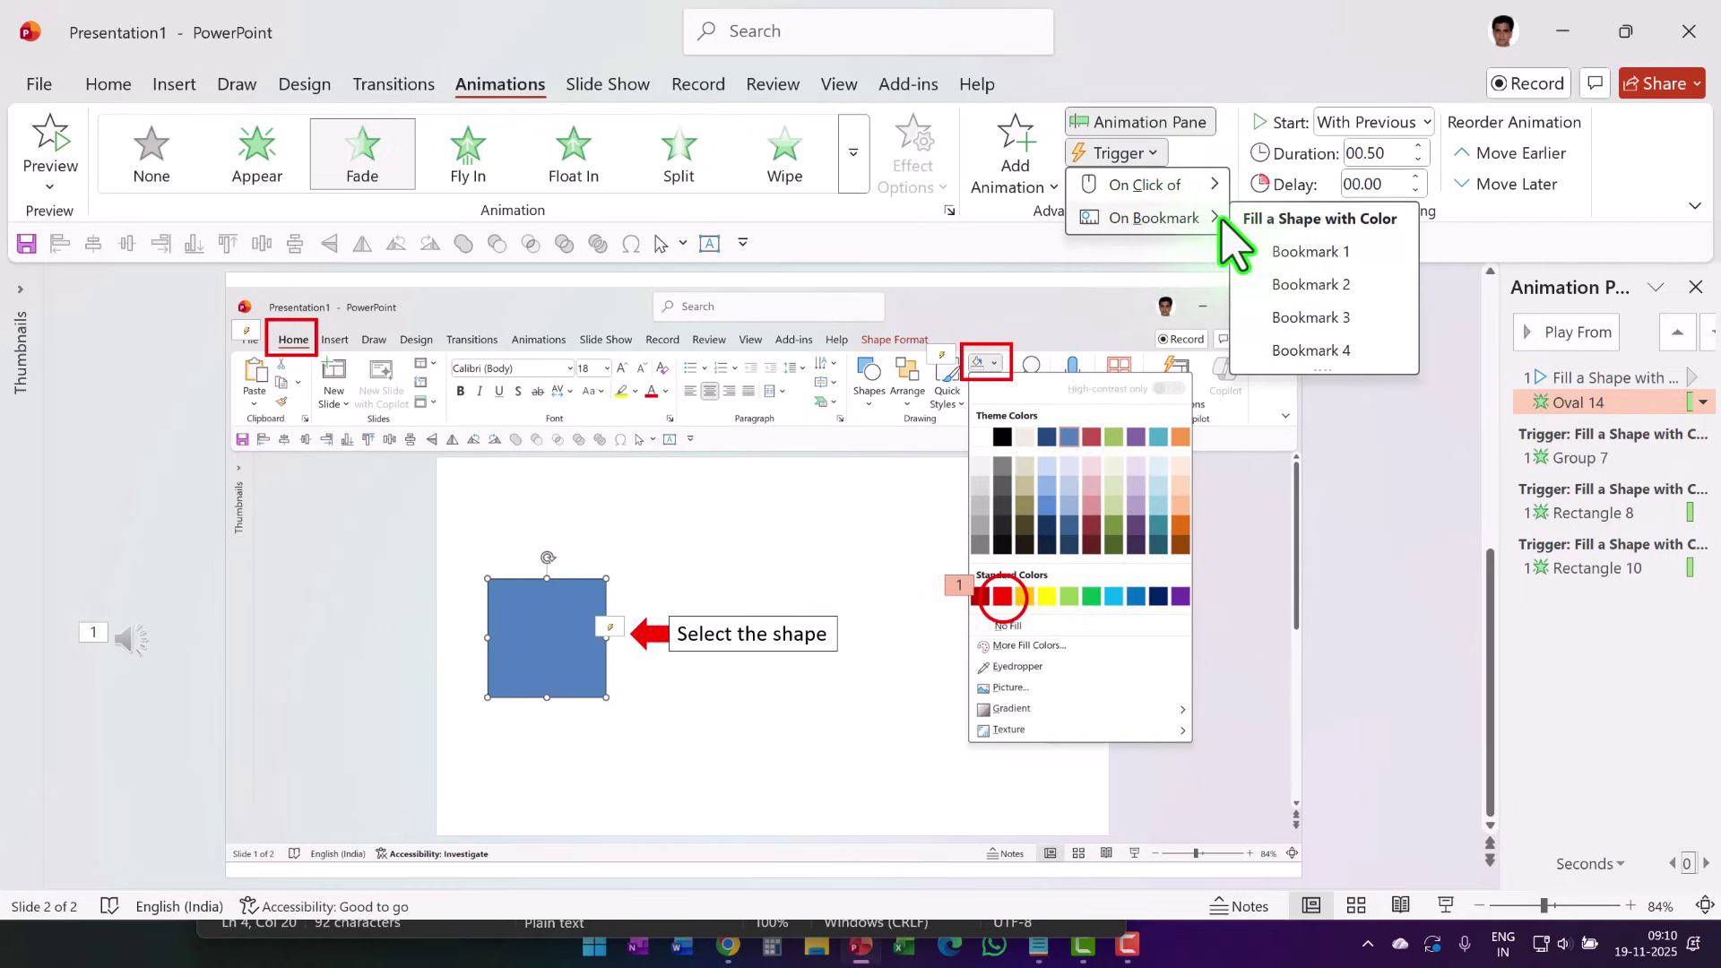
{"action": "left_click", "coordinate": [1335, 357]}
Set the Group 7, Rectangle 8, Rectangle 10 and Oval 14 animations to start With Previous.
{"action": "left_click", "coordinate": [1573, 432]}
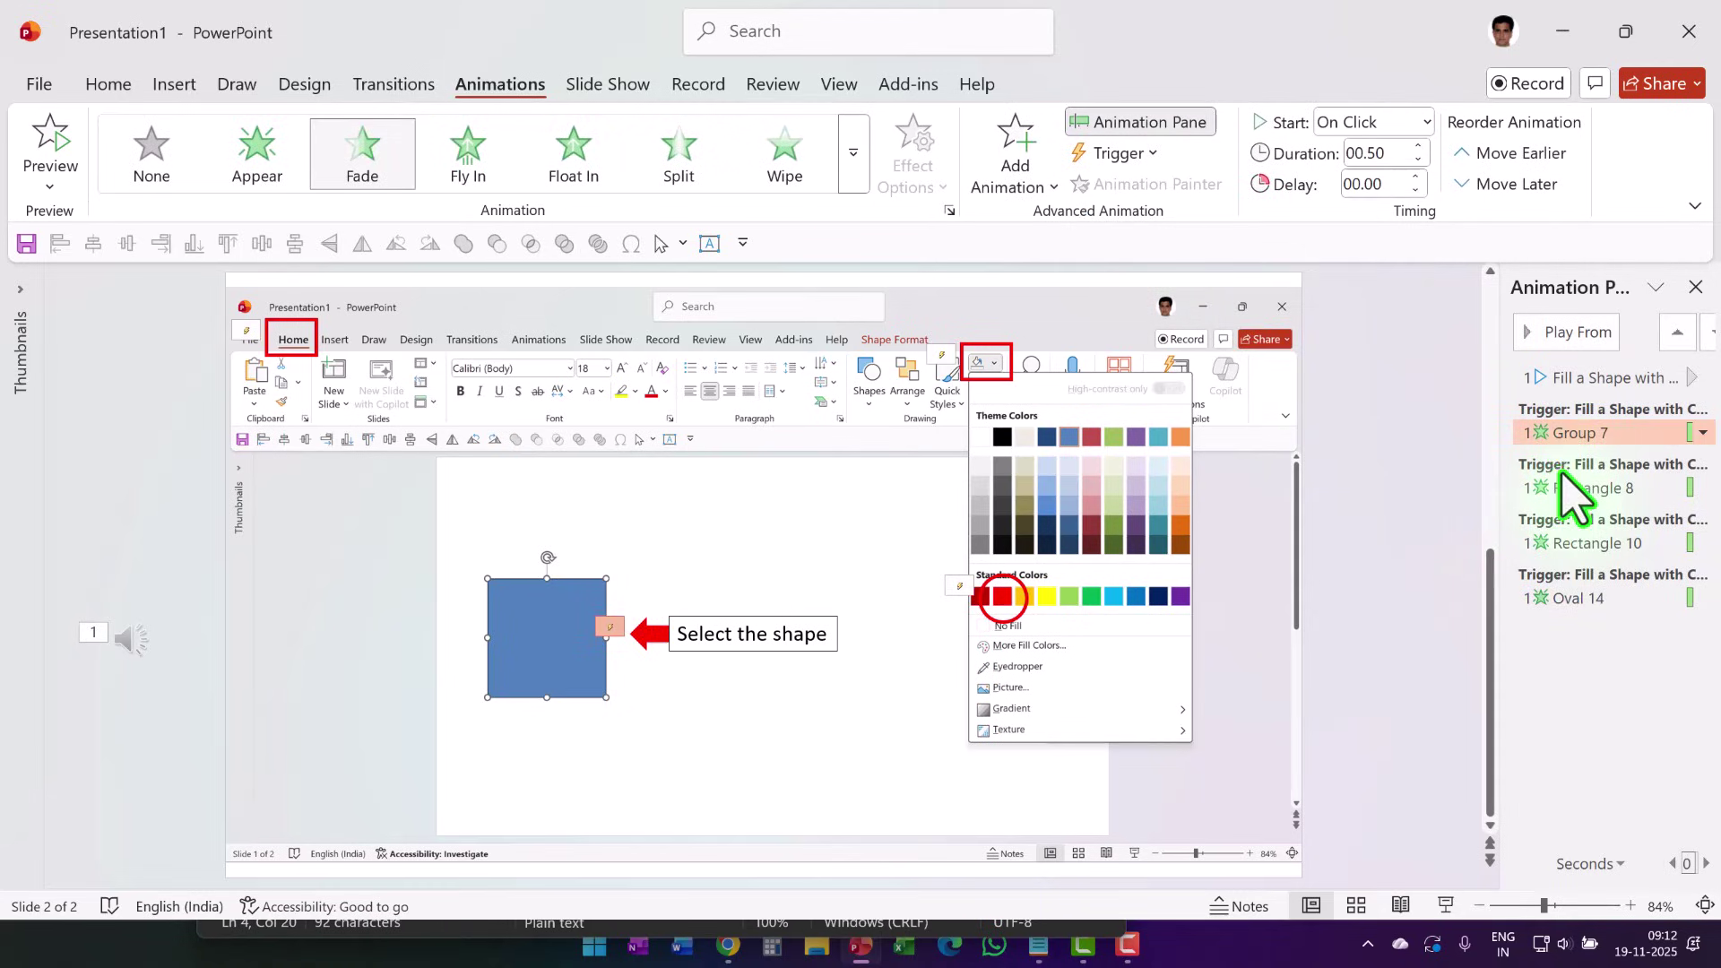
{"action": "left_click", "coordinate": [1581, 488], "text": "ctrl"}
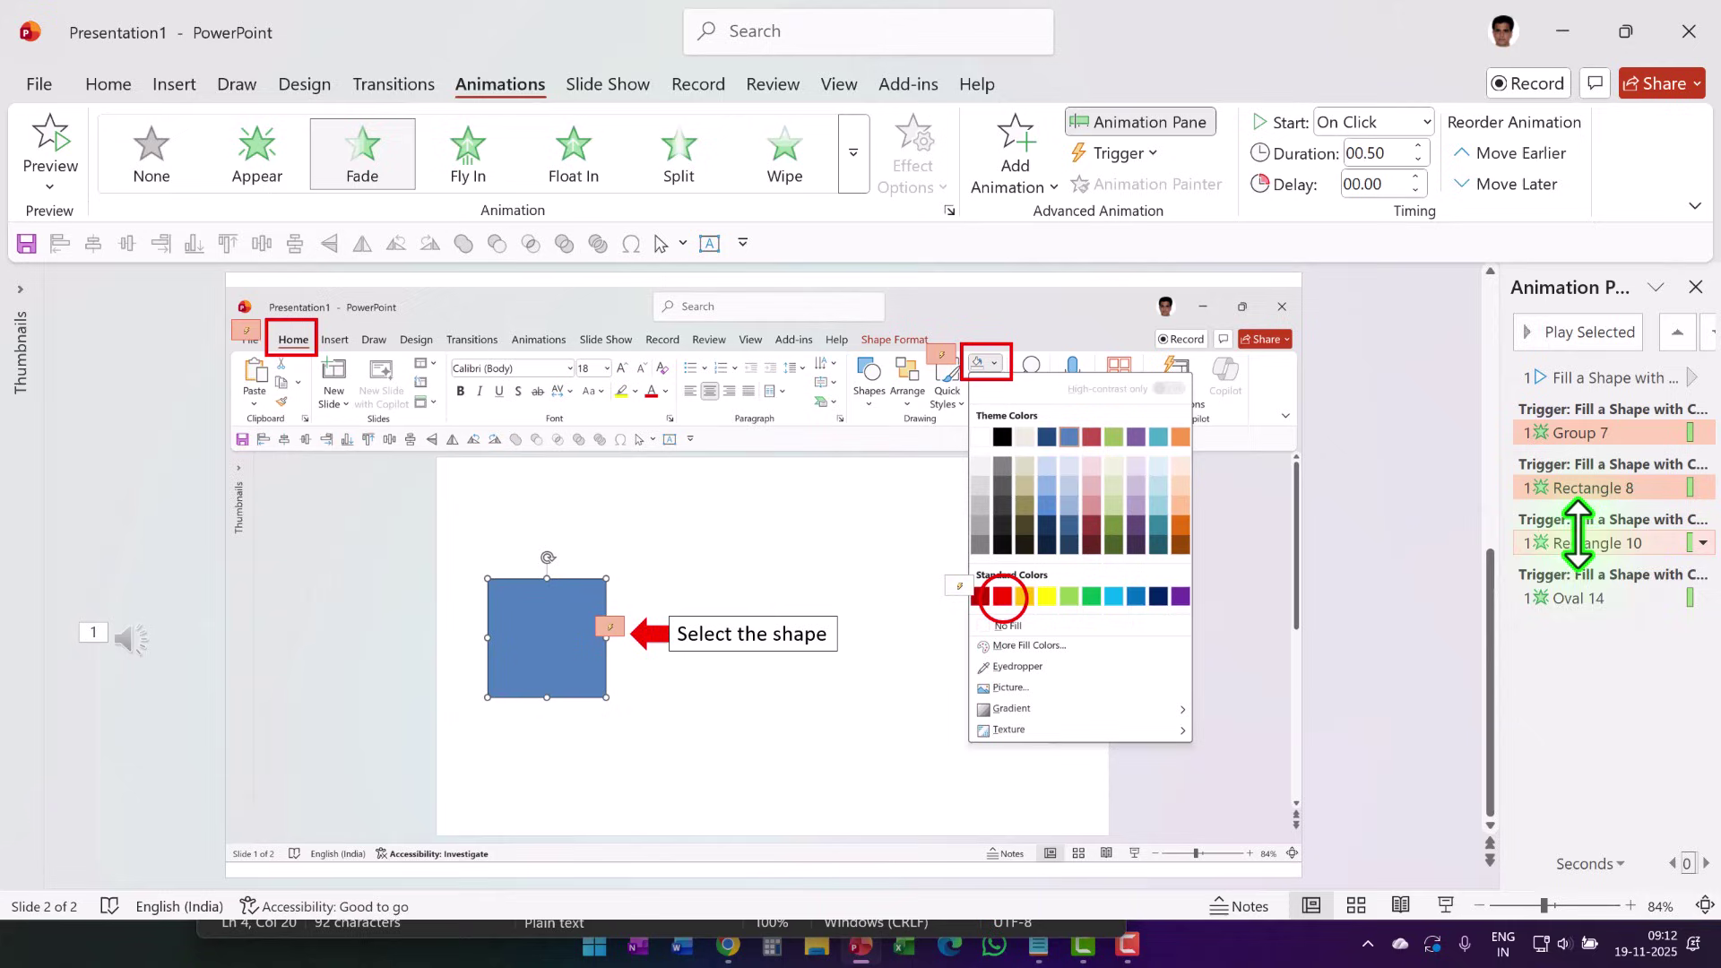
{"action": "left_click", "coordinate": [1578, 542], "text": "ctrl"}
{"action": "left_click", "coordinate": [1579, 598], "text": "ctrl"}
{"action": "left_click", "coordinate": [1398, 124]}
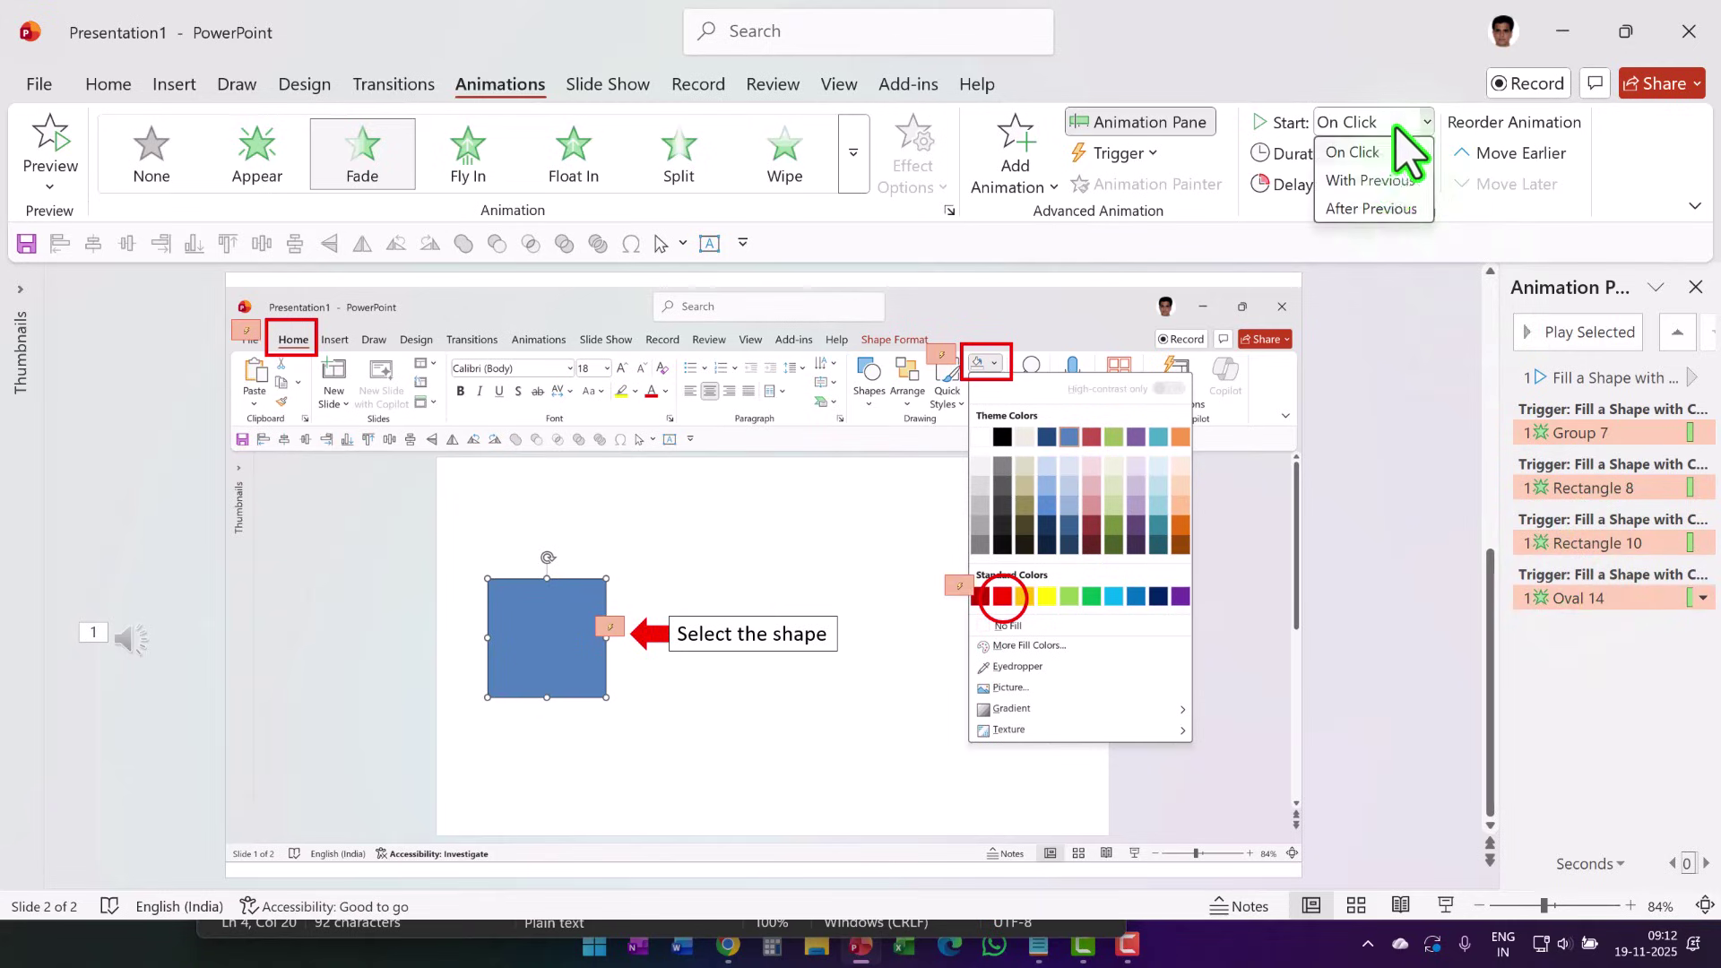
{"action": "left_click", "coordinate": [1370, 180]}
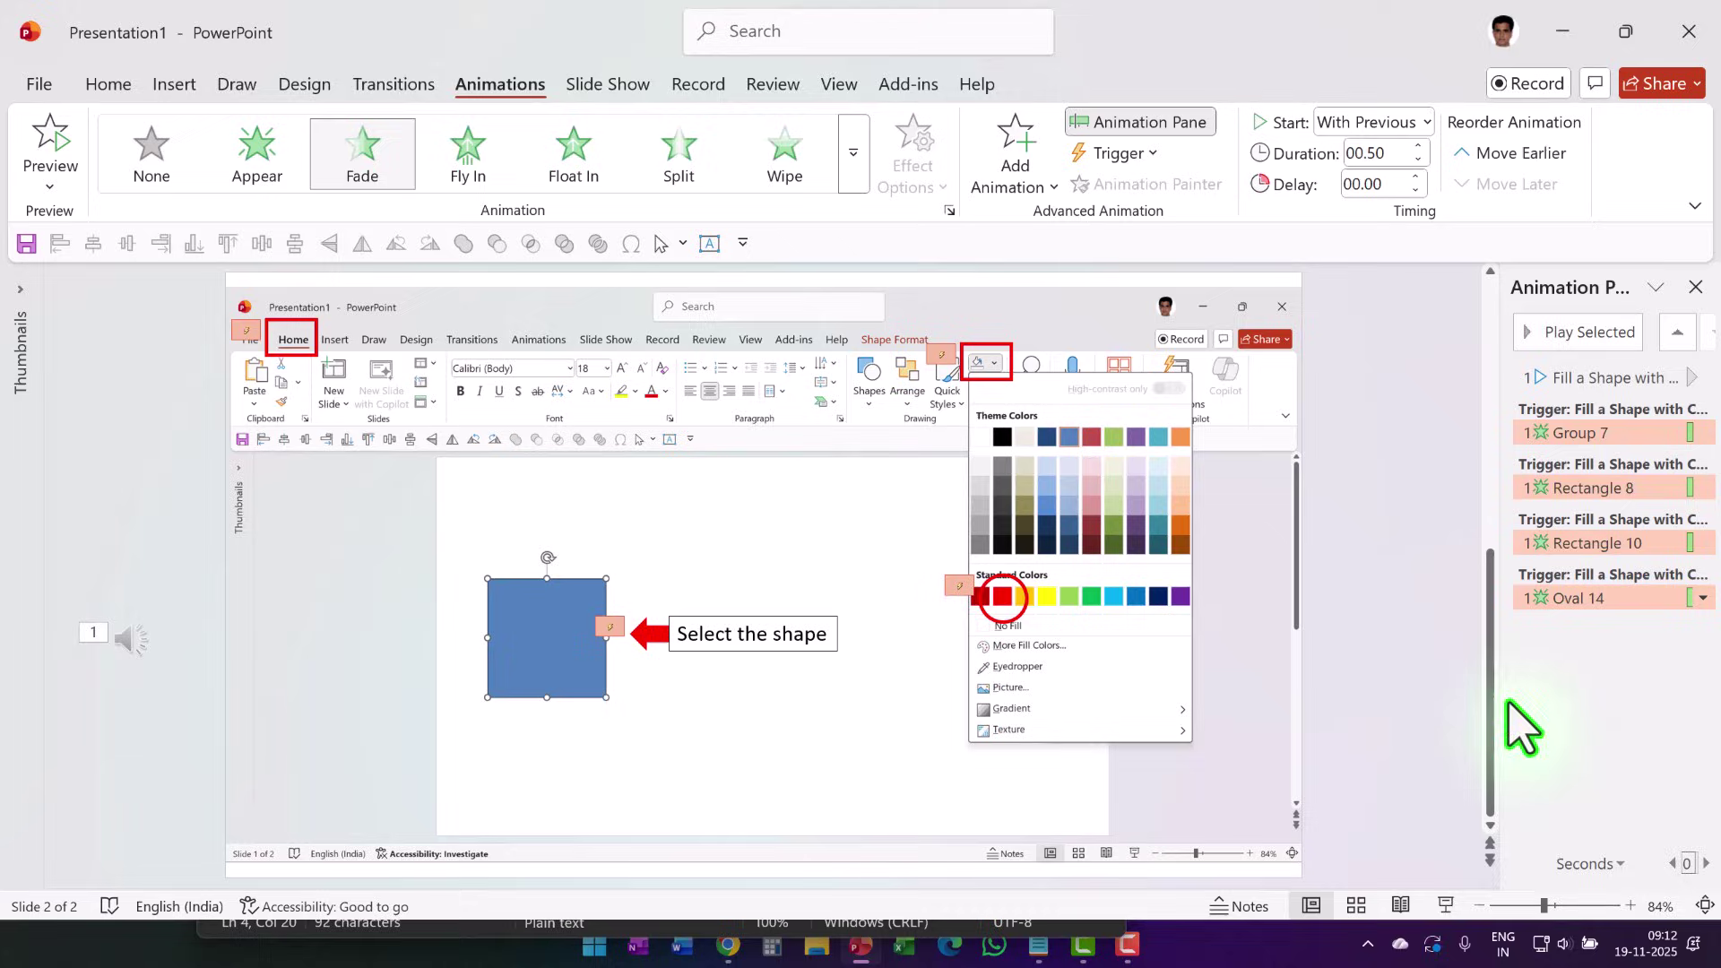
{"action": "left_click", "coordinate": [1445, 905]}
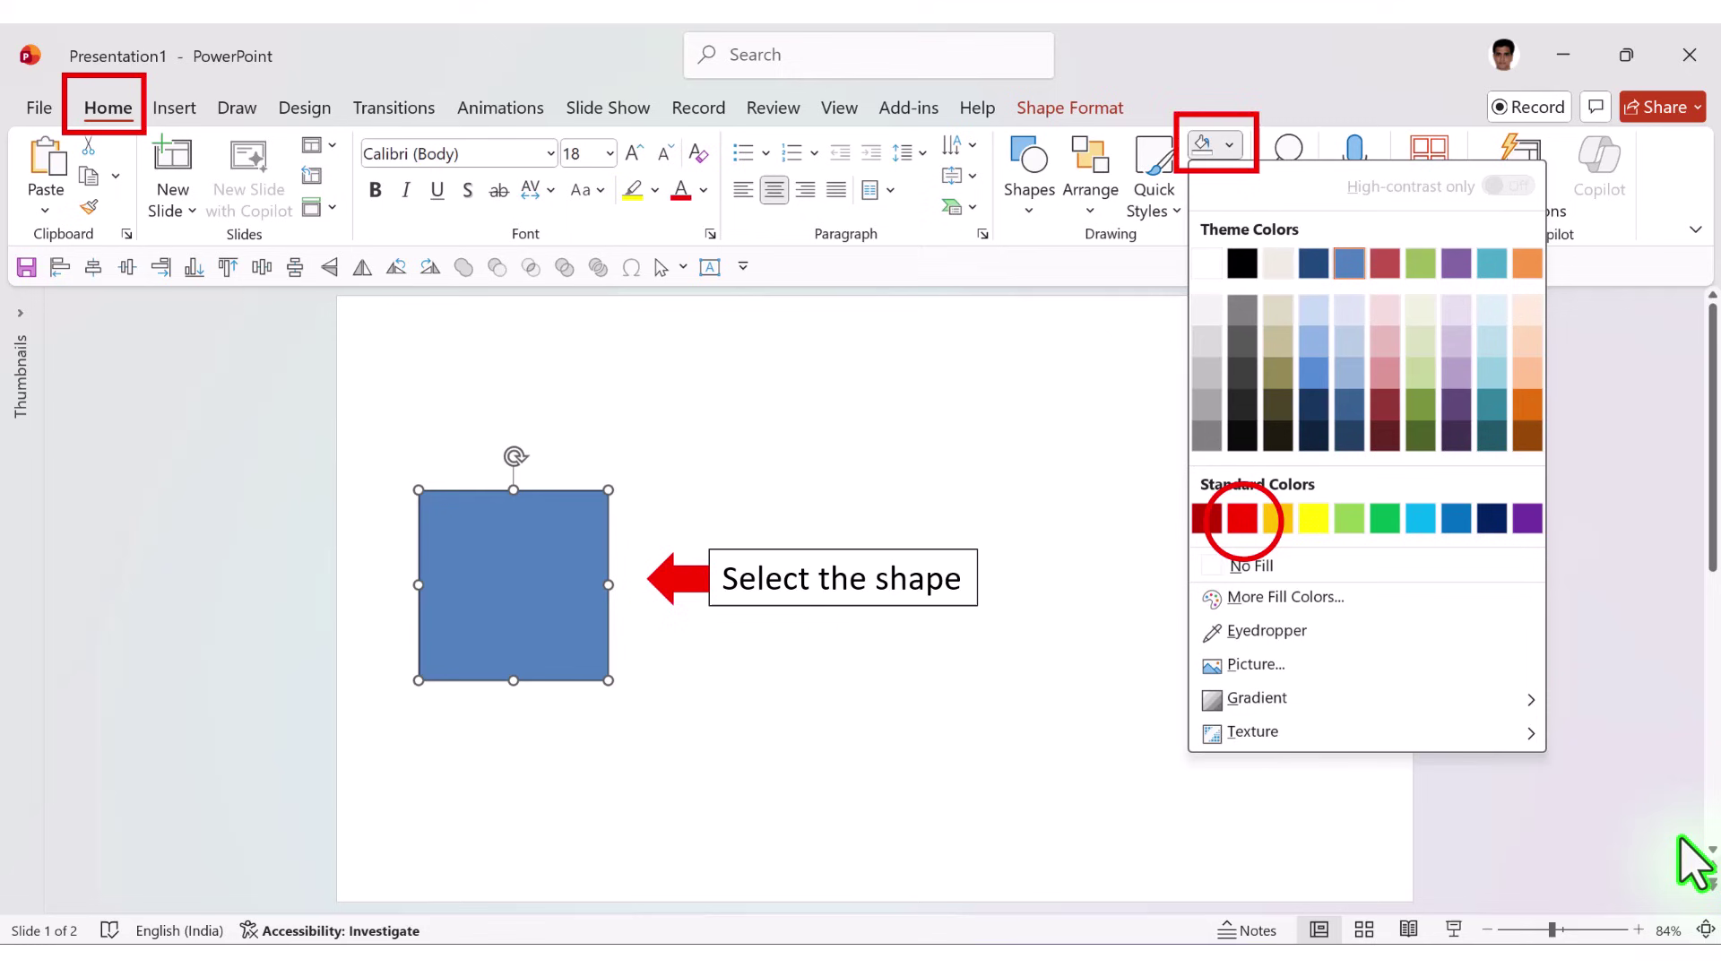
{"action": "key", "text": "Escape"}
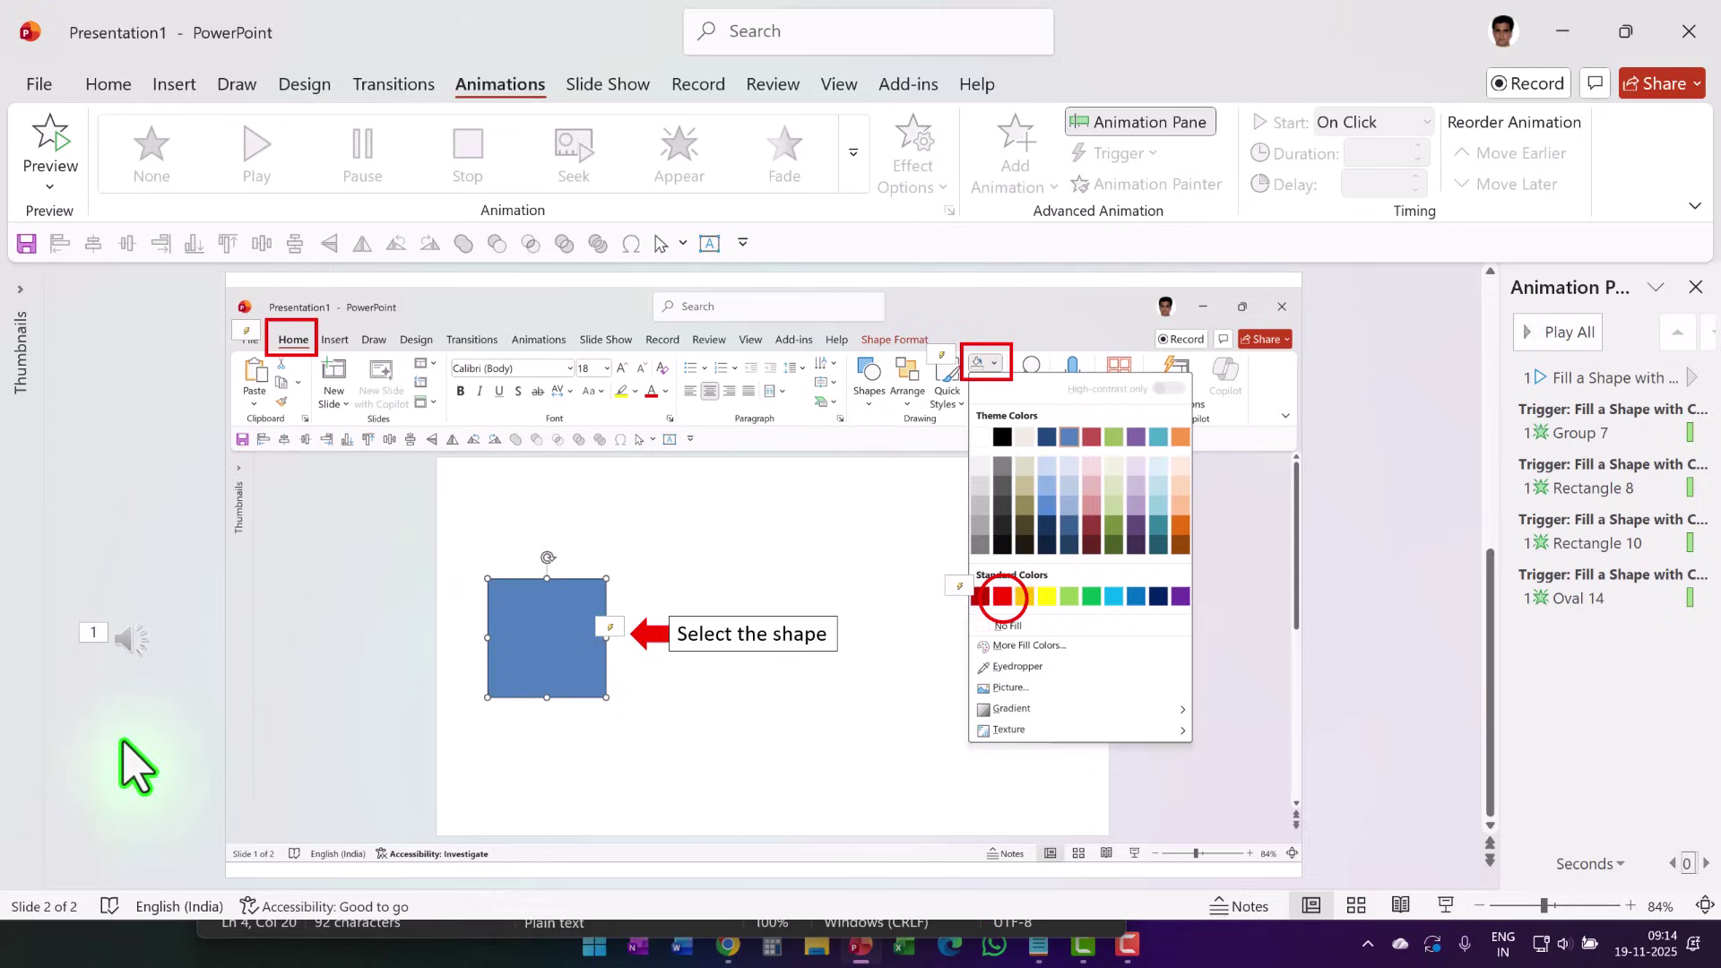
Change the Group 7 callout animation to Fly In From Right and start the slide show.
{"action": "left_click", "coordinate": [1574, 436]}
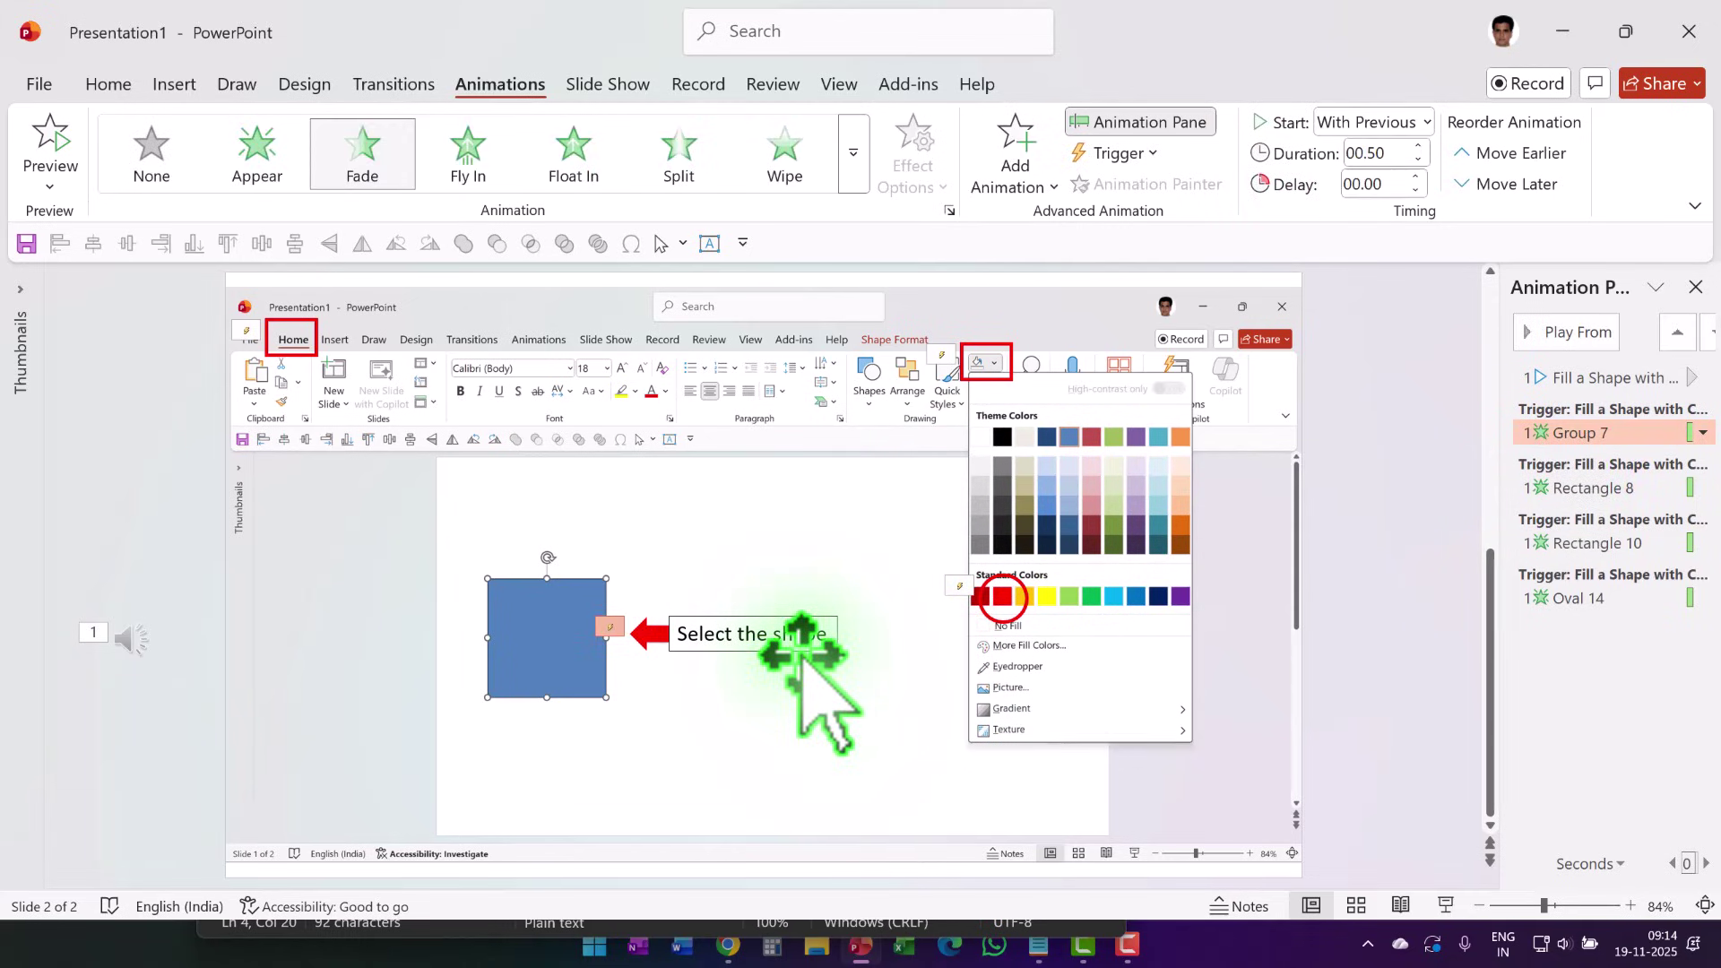
{"action": "left_click", "coordinate": [484, 161]}
{"action": "left_click", "coordinate": [912, 170]}
{"action": "left_click", "coordinate": [986, 612]}
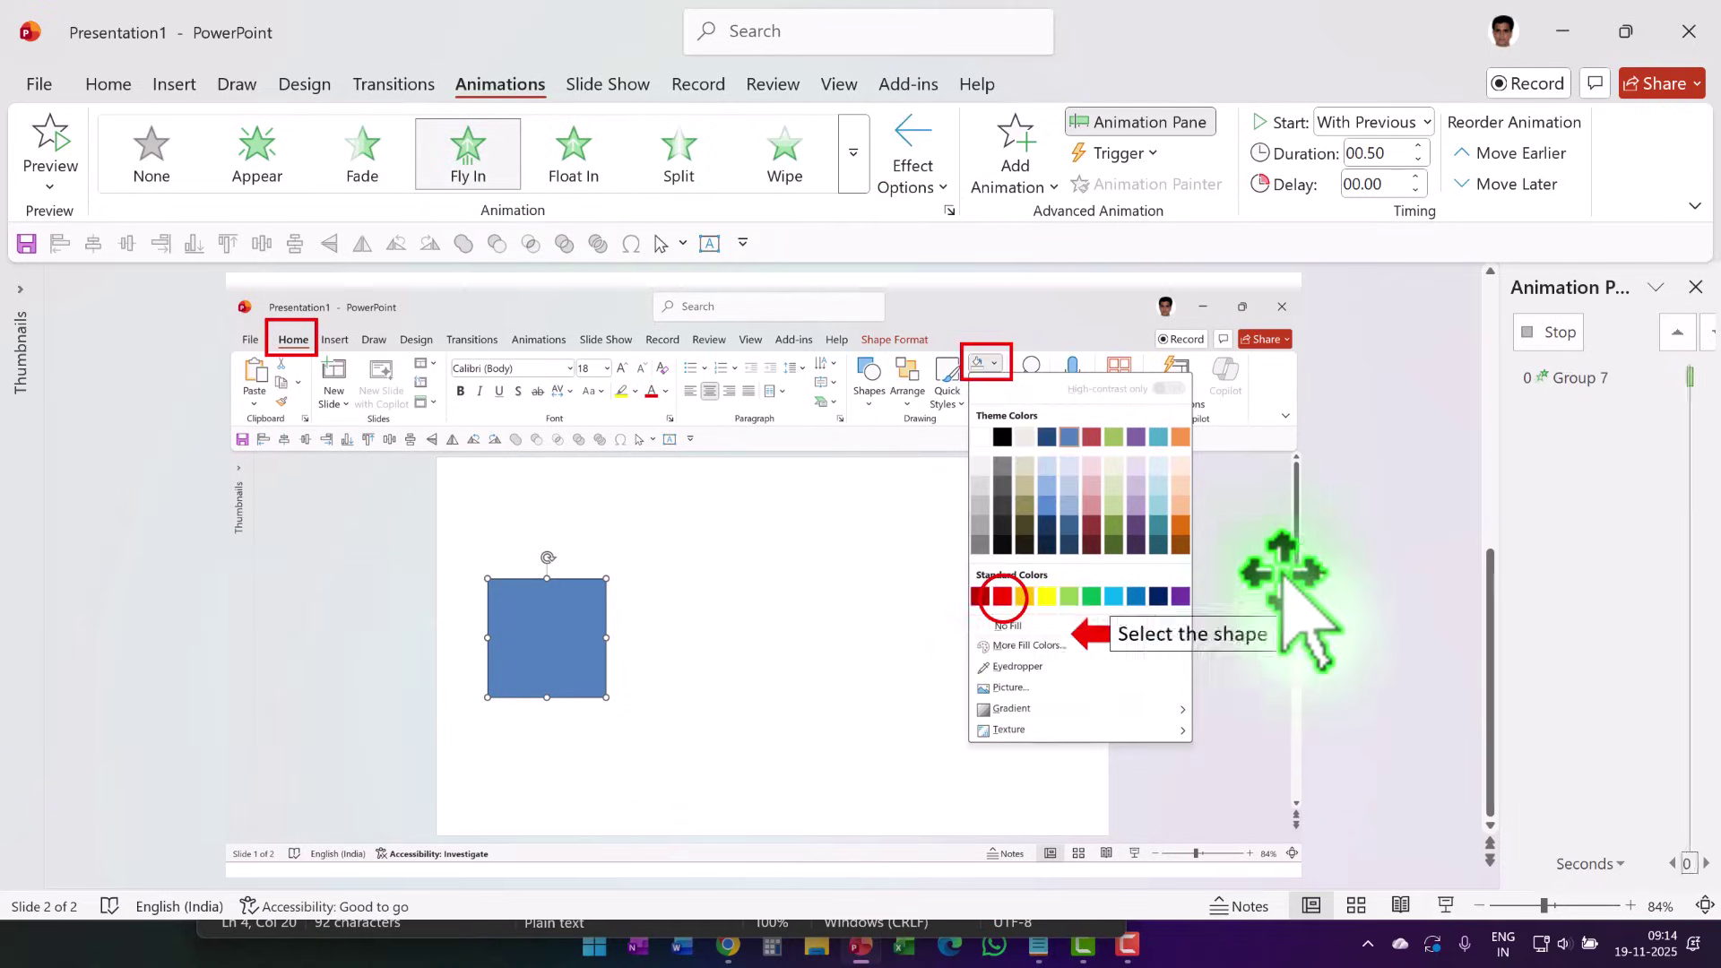
{"action": "left_click", "coordinate": [1445, 904]}
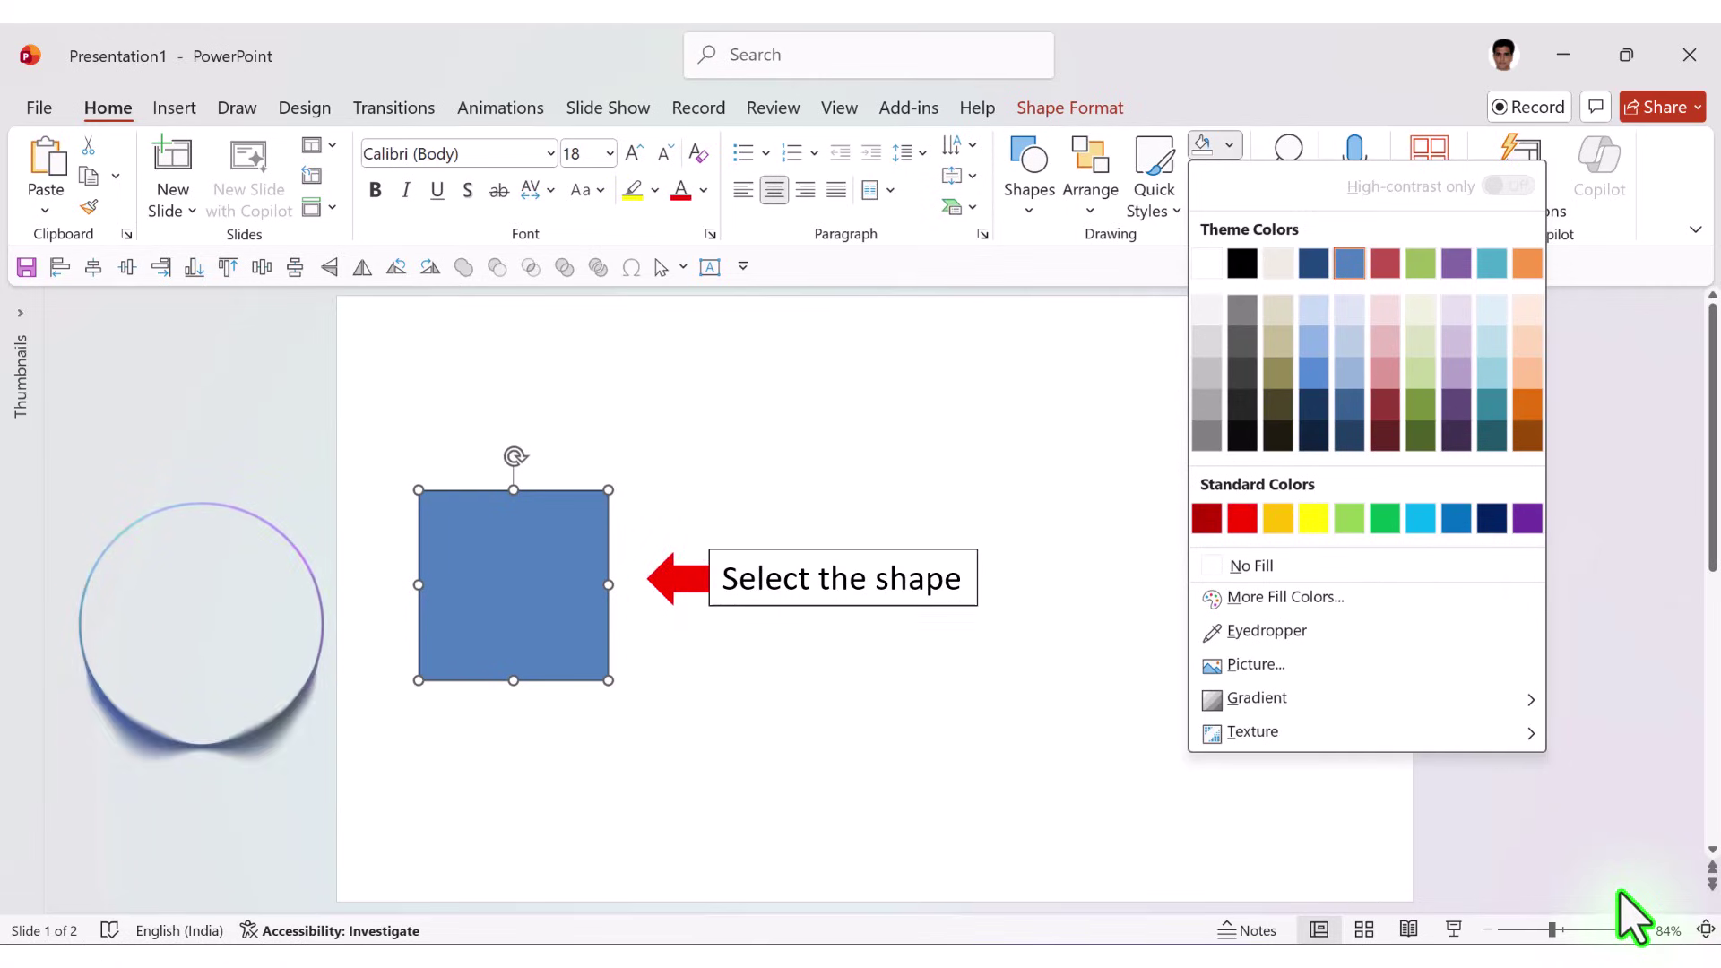
Exit the slide show with Esc to return to normal editing view.
{"action": "key", "text": "Escape"}
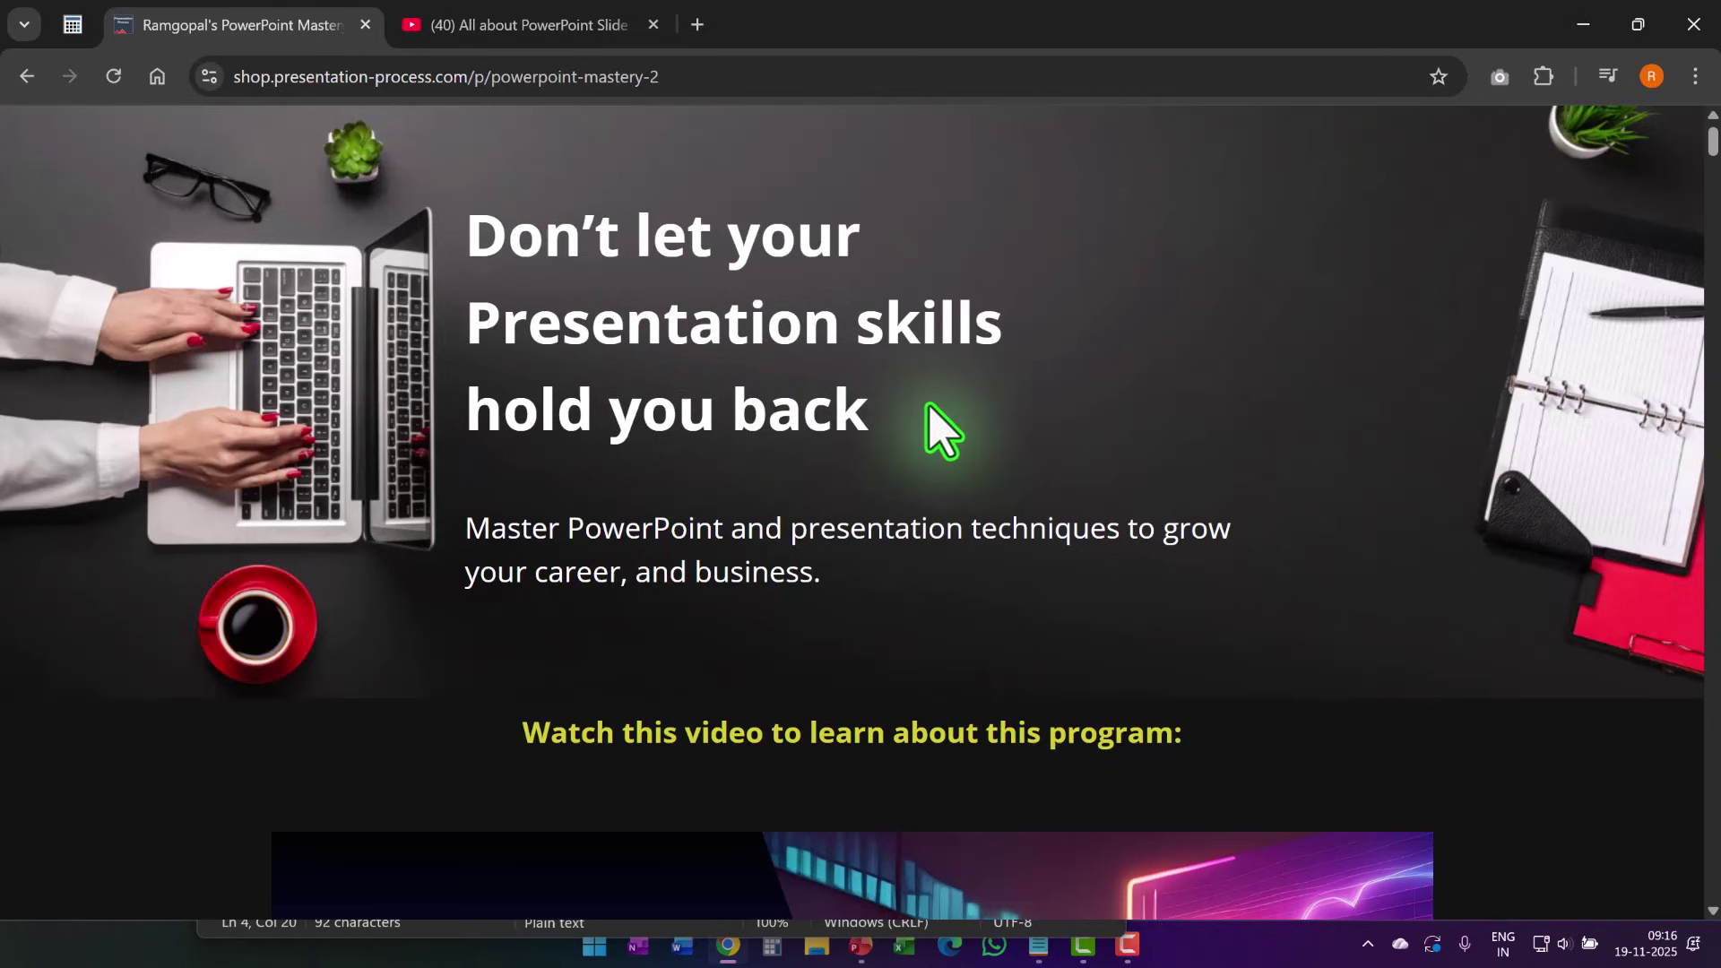
Scroll through the PowerPoint Mastery course page with its Mastery 2.0 launch video.
{"action": "scroll", "coordinate": [941, 434], "scroll_direction": "down", "scroll_amount": 10}
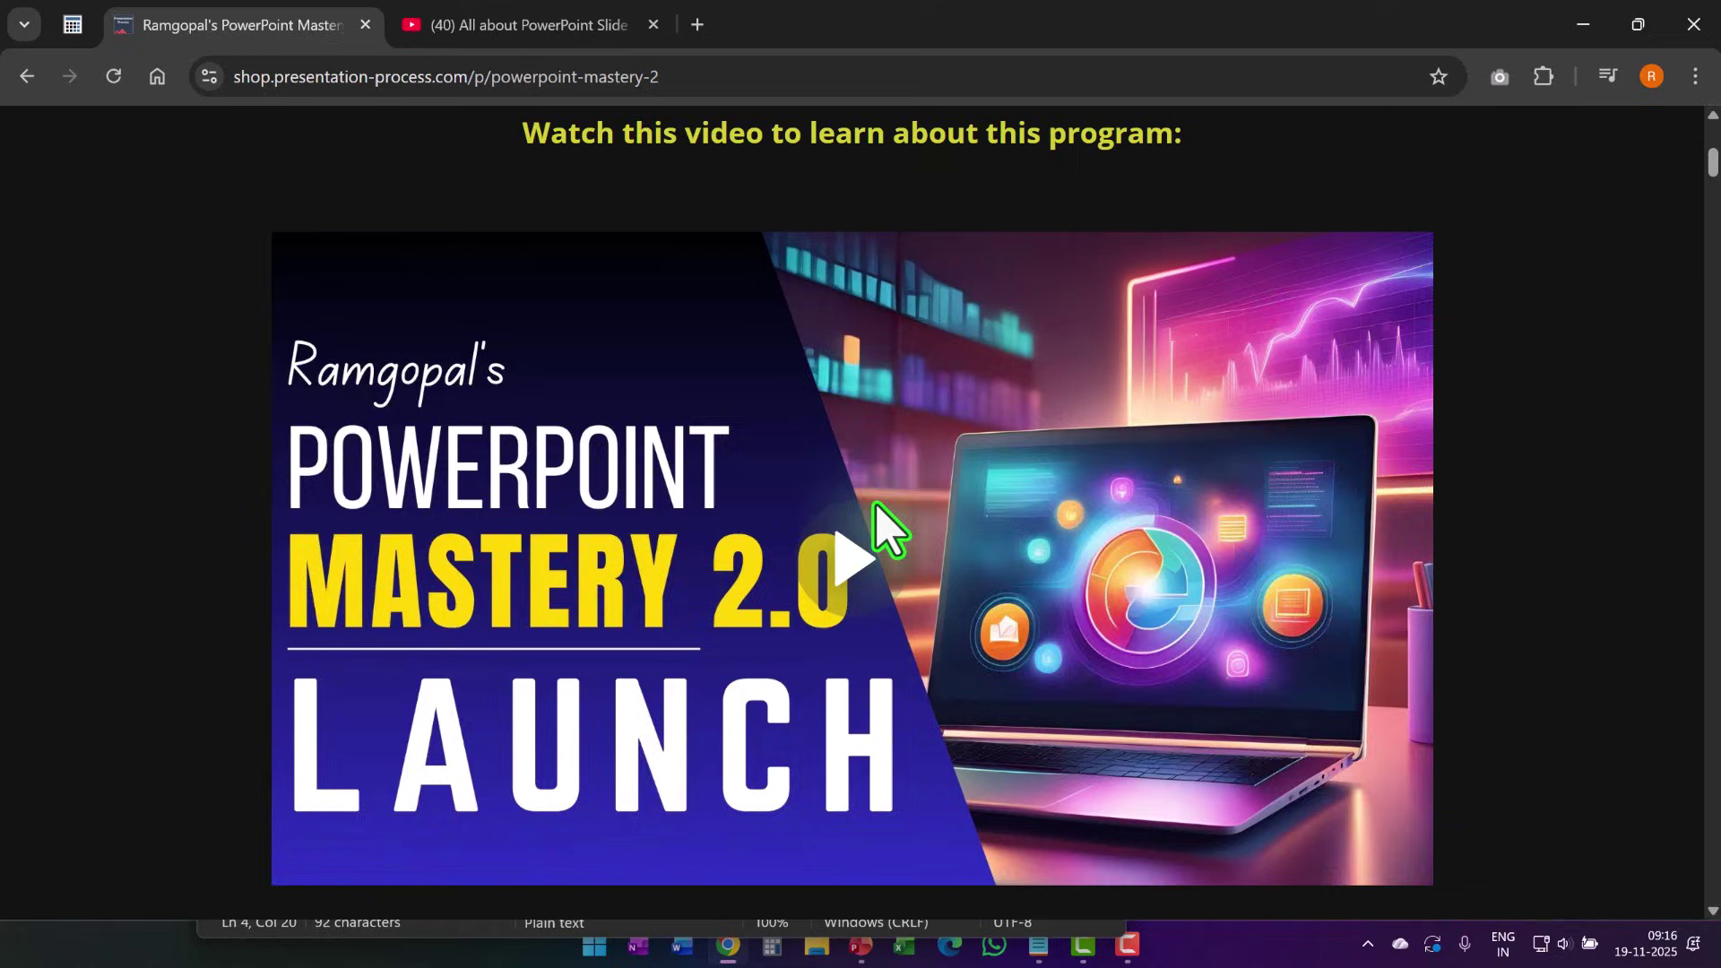
{"action": "scroll", "coordinate": [937, 511], "scroll_direction": "up", "scroll_amount": 4}
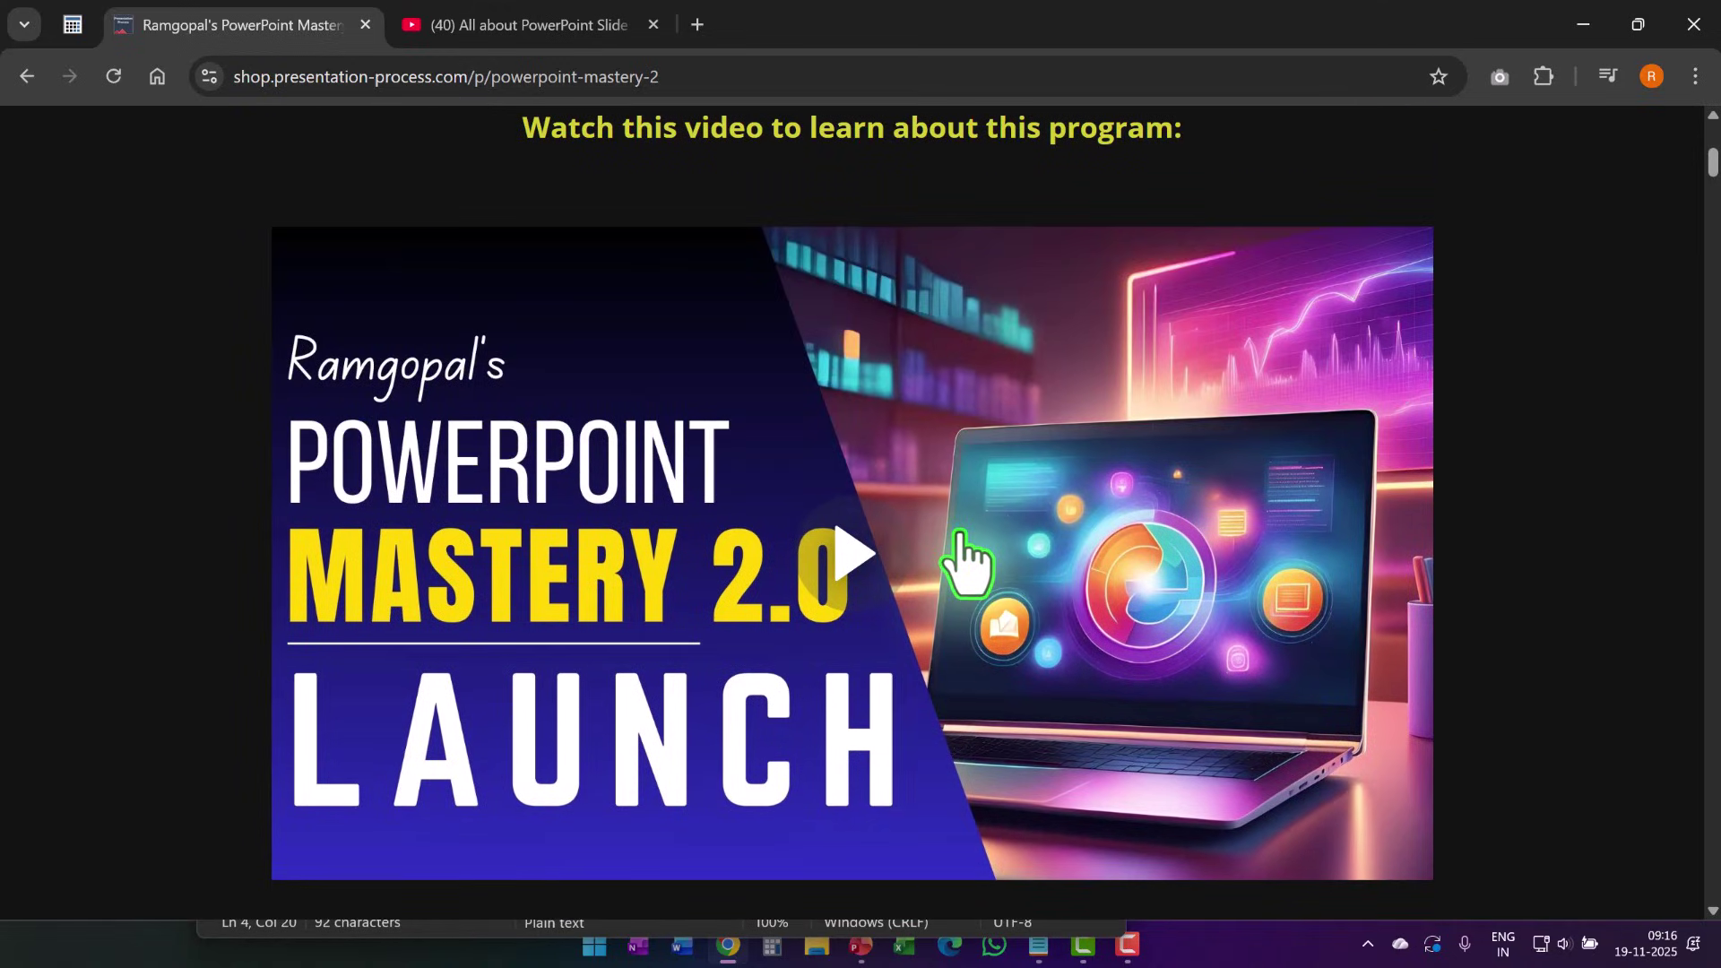
{"action": "scroll", "coordinate": [961, 546], "scroll_direction": "up", "scroll_amount": 3}
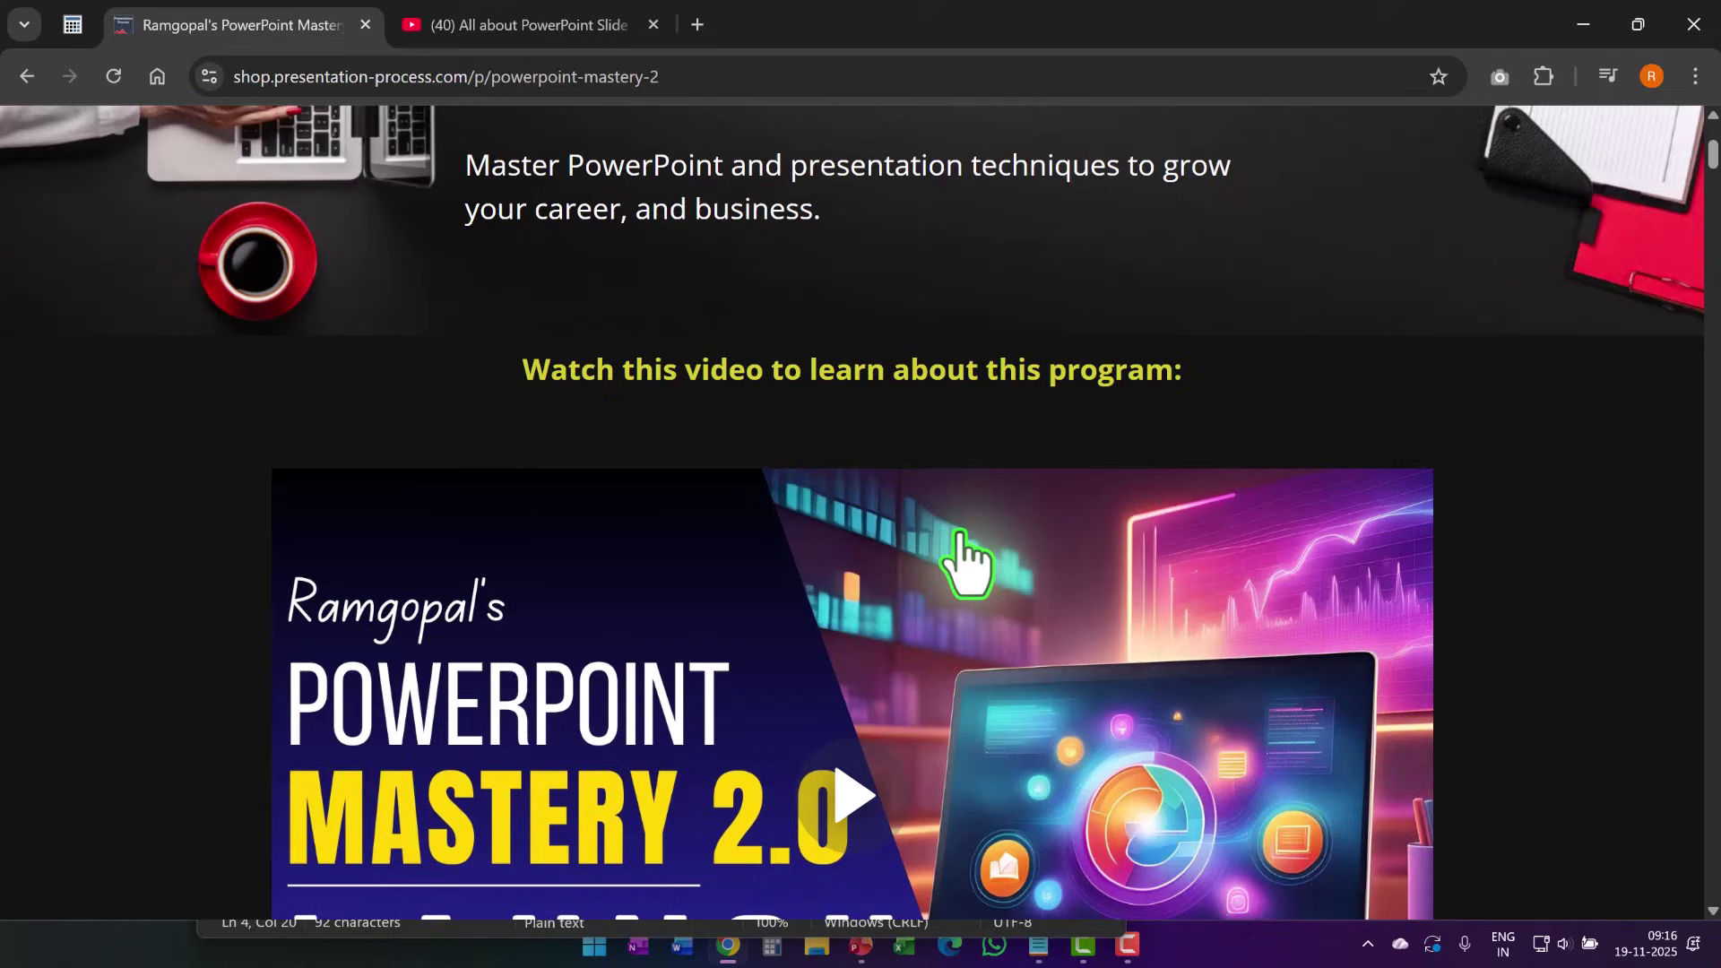
{"action": "scroll", "coordinate": [986, 529], "scroll_direction": "up", "scroll_amount": 4}
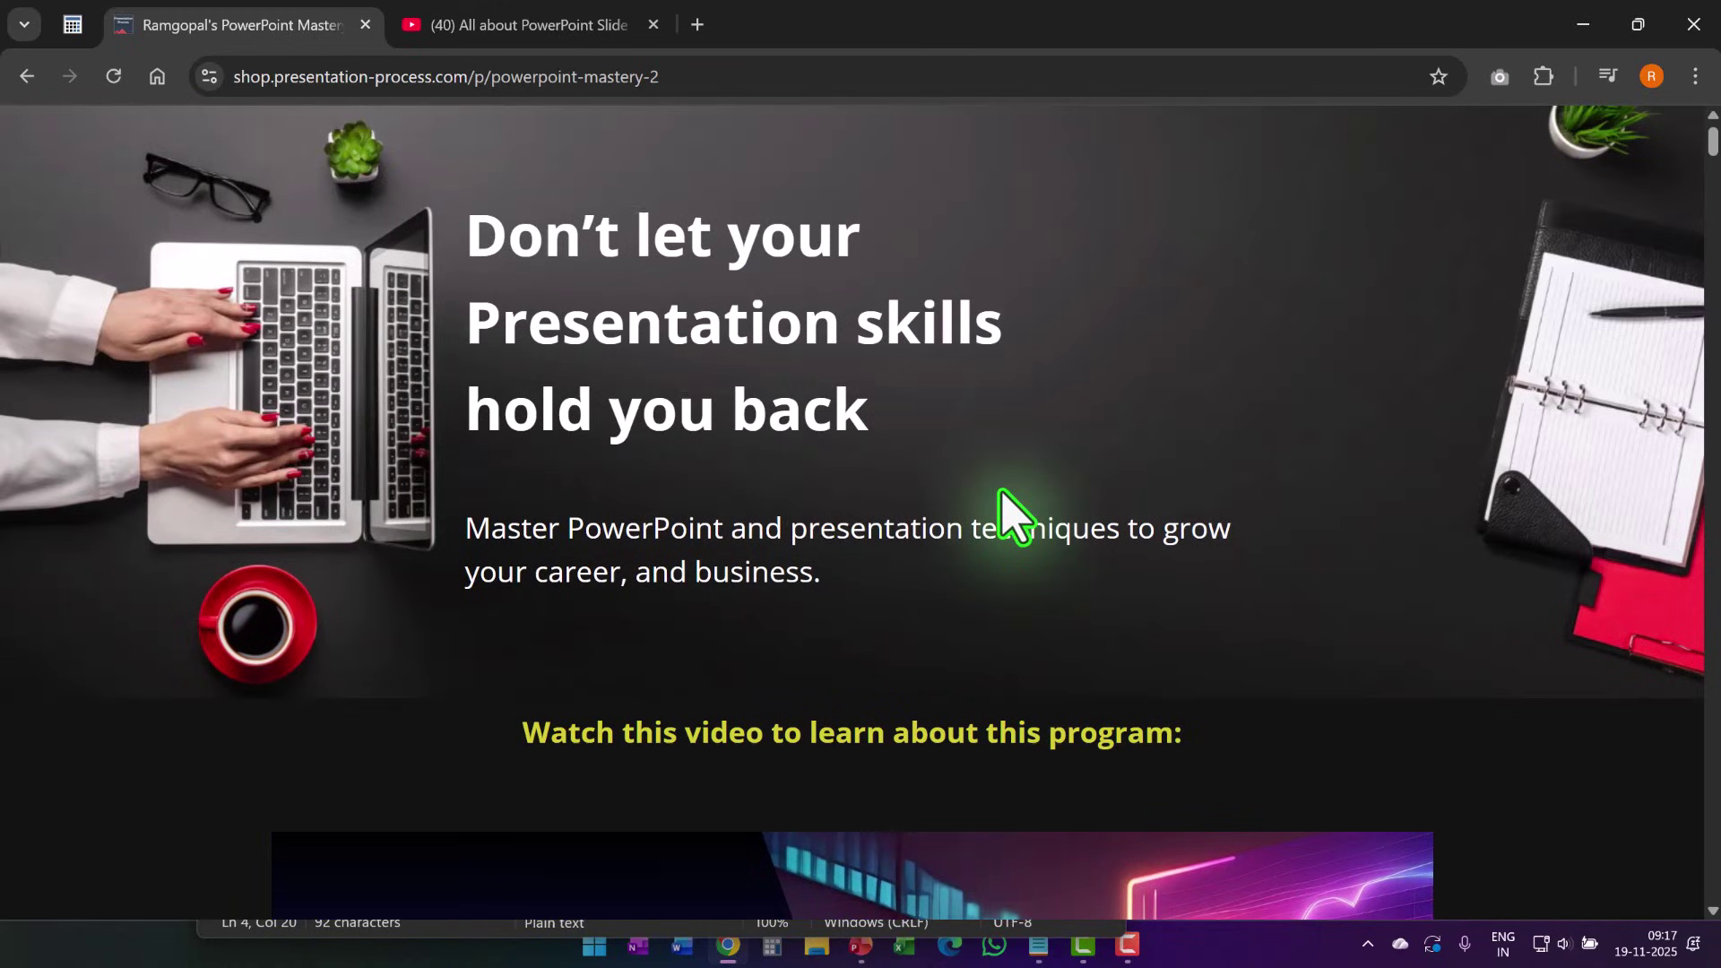
{"action": "scroll", "coordinate": [1066, 448], "scroll_direction": "down", "scroll_amount": 7}
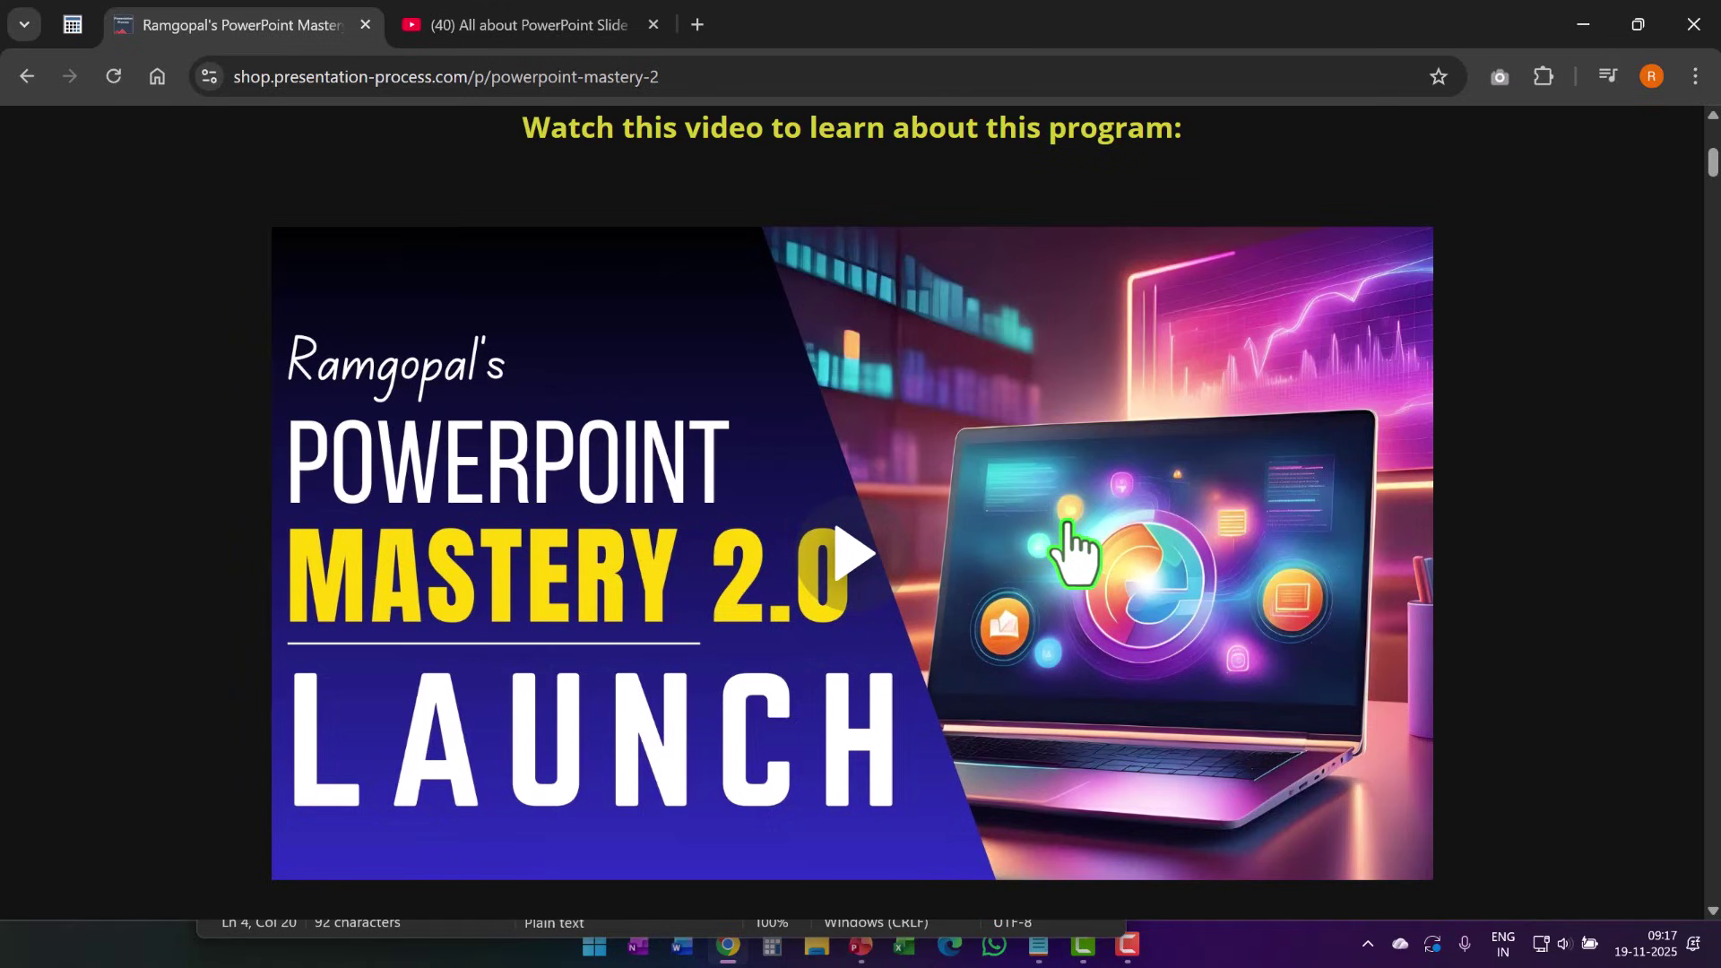
Switch to the YouTube tab showing 'All about PowerPoint Slide Master [Basic to Advanced]'.
{"action": "key", "text": "ctrl+Tab"}
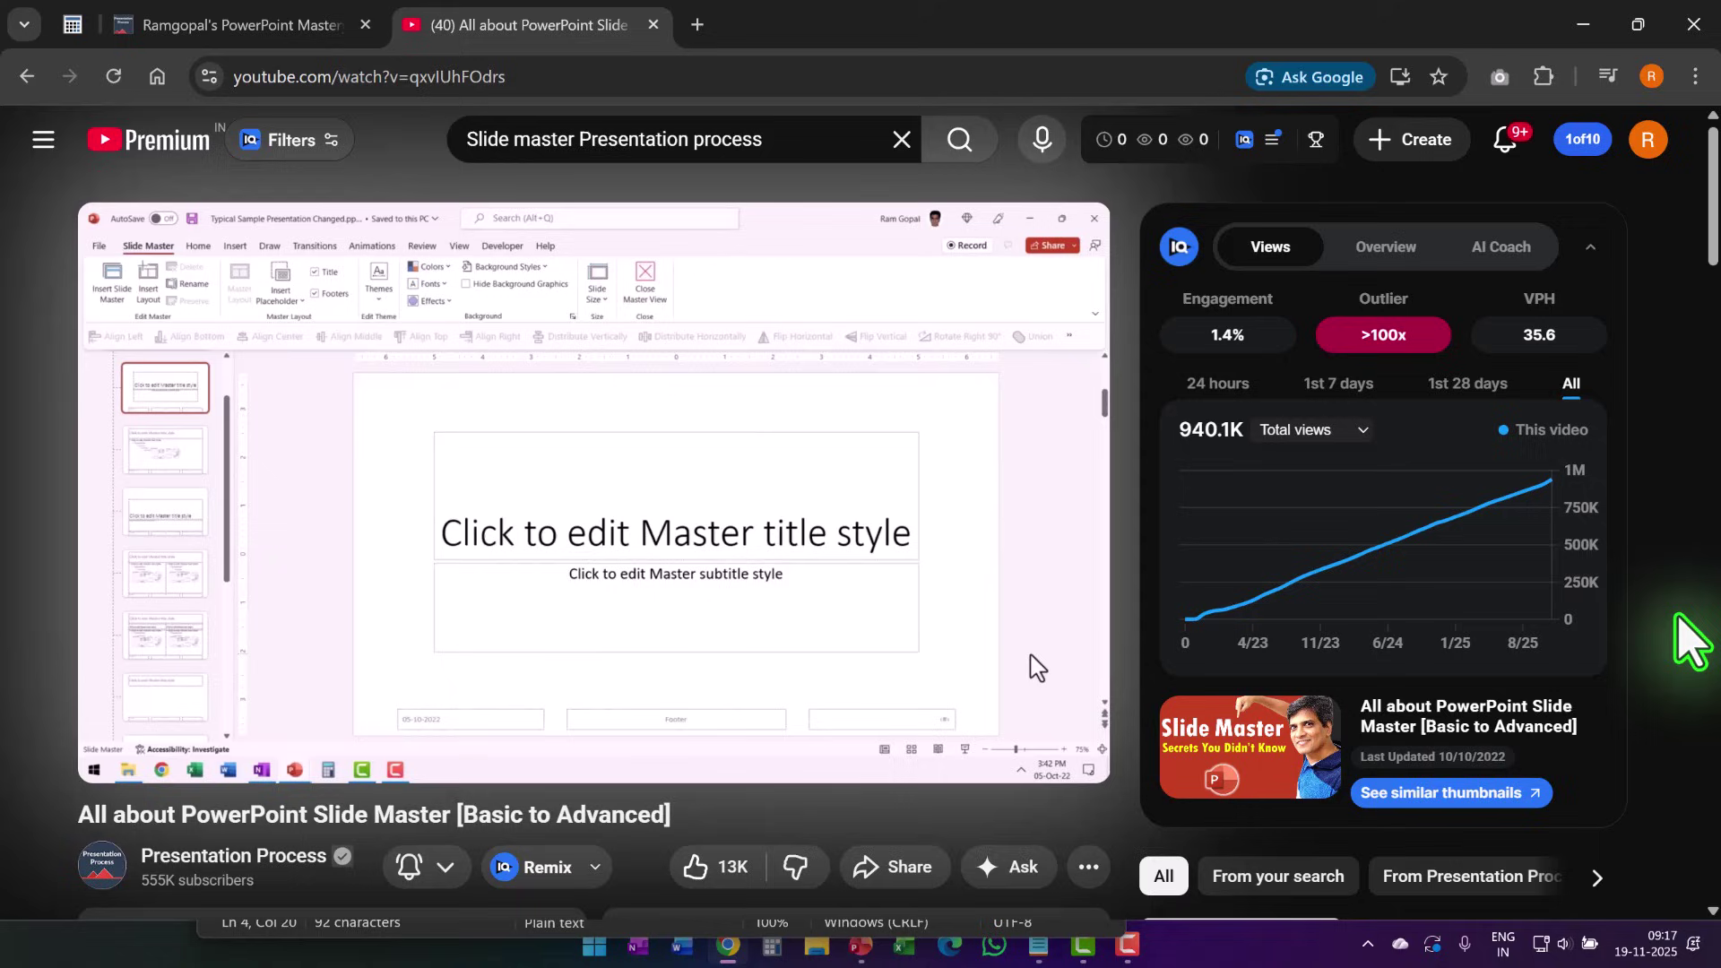